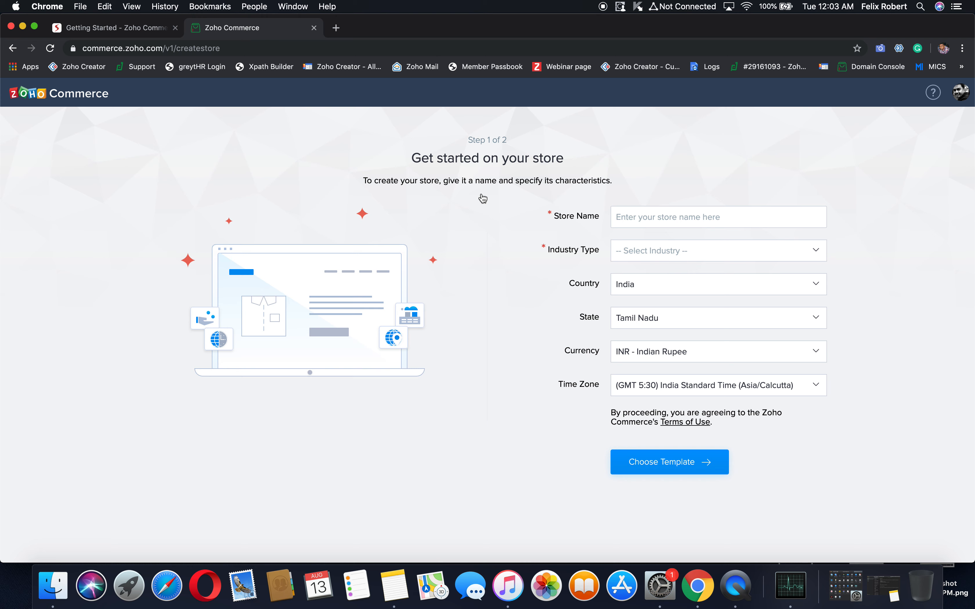
# Name the store Zylker Fashions and set its industry type to Marketing
pyautogui.write('Zylker Fashions')
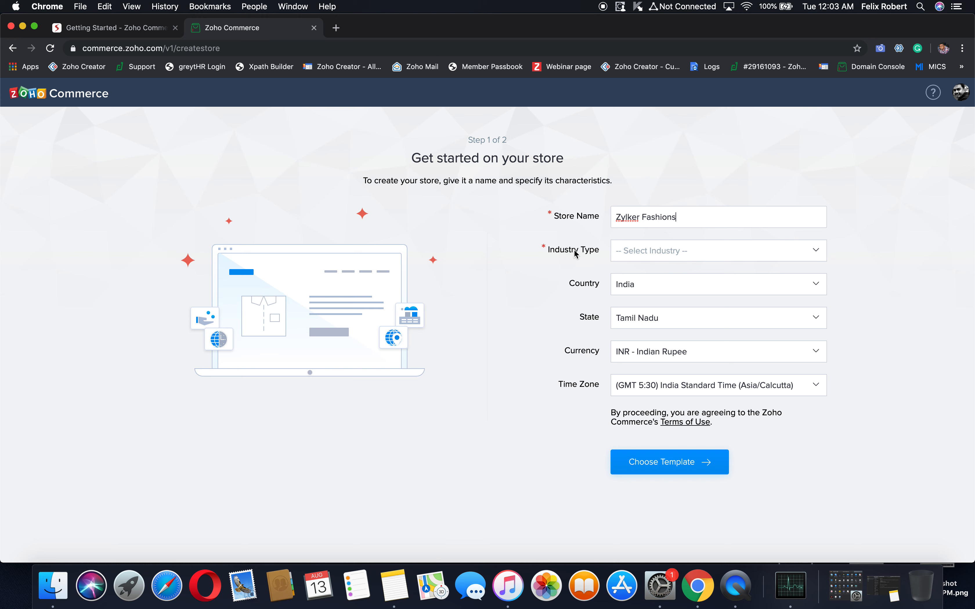
pyautogui.click(628, 254)
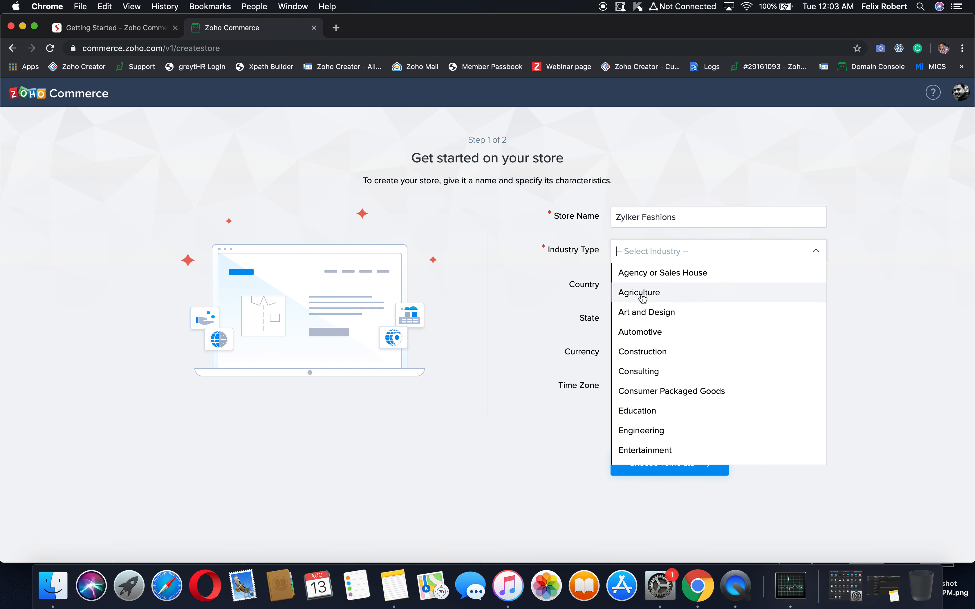
pyautogui.scroll(-4, 642, 298)
pyautogui.scroll(-5, 643, 298)
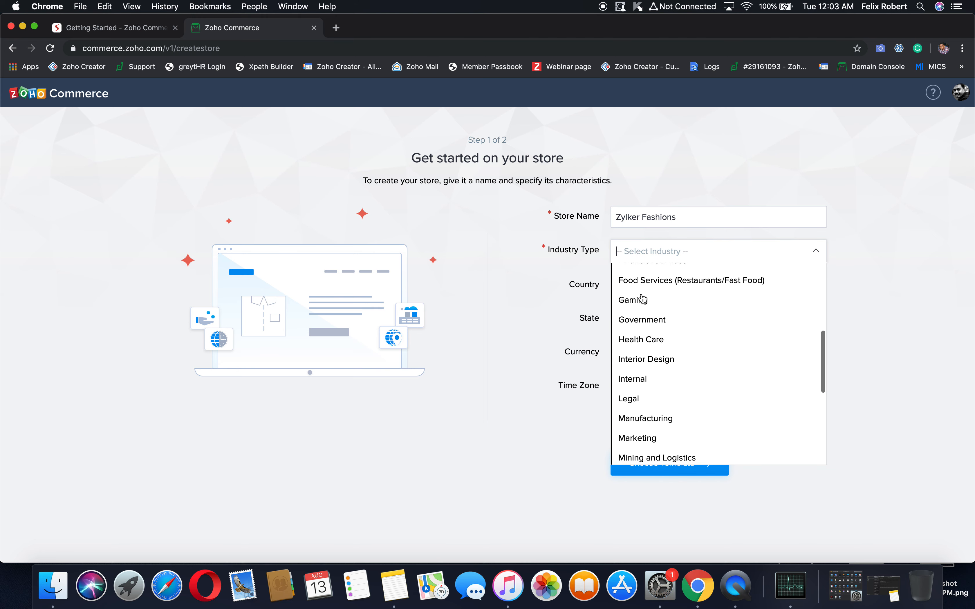
pyautogui.scroll(-6, 643, 298)
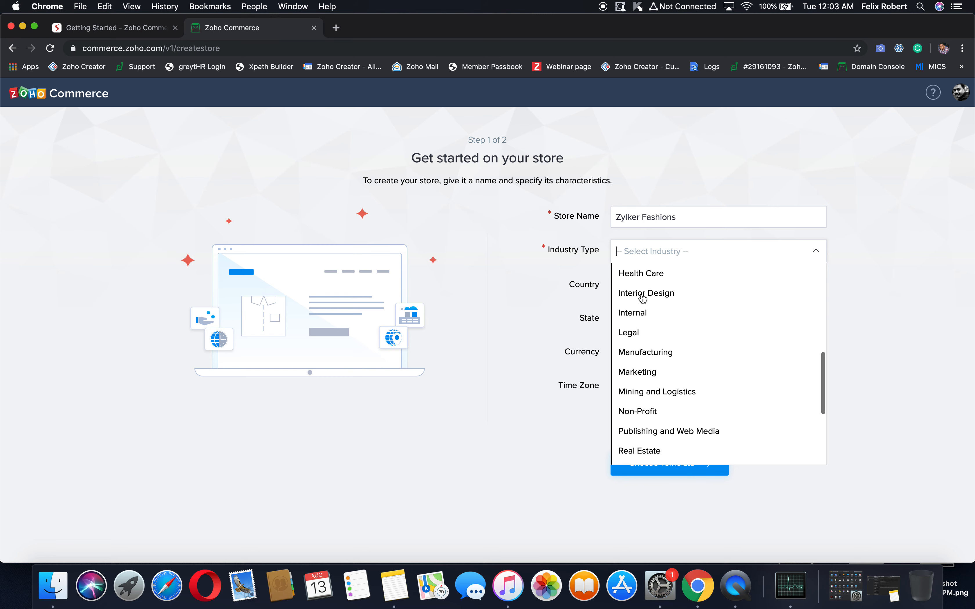
pyautogui.scroll(-6, 643, 299)
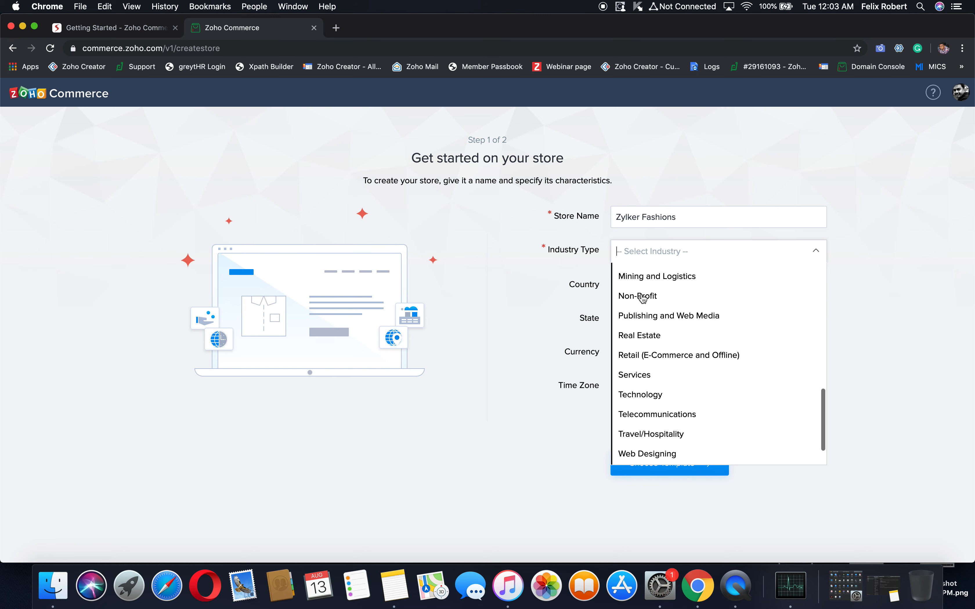
pyautogui.scroll(-1, 643, 298)
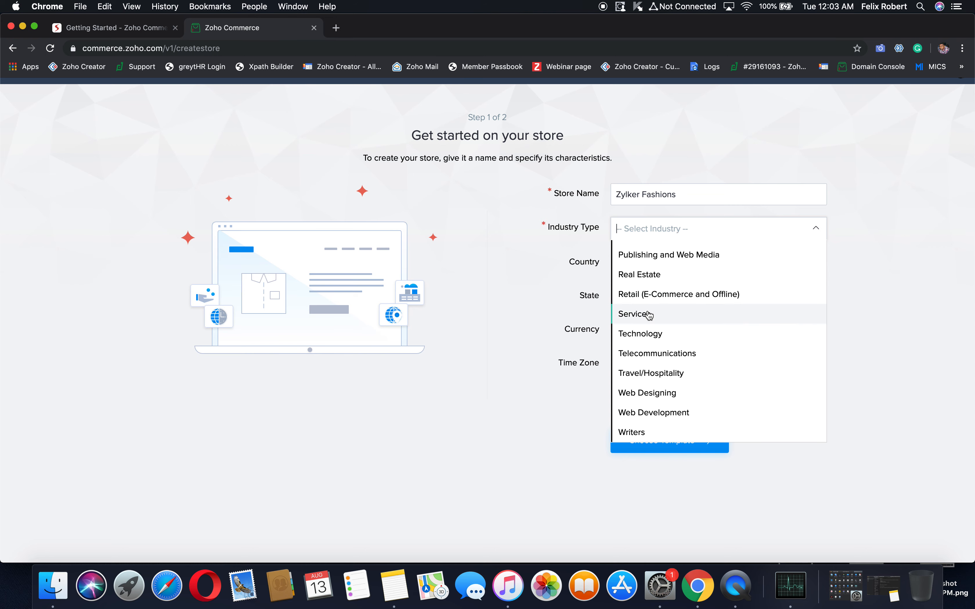
pyautogui.scroll(5, 649, 315)
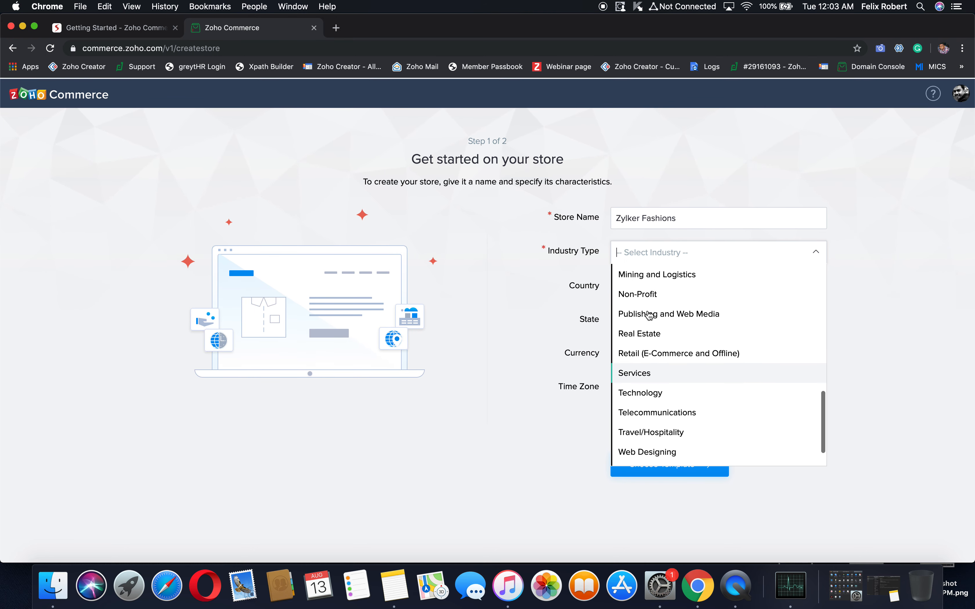
pyautogui.scroll(2, 649, 315)
pyautogui.click(644, 349)
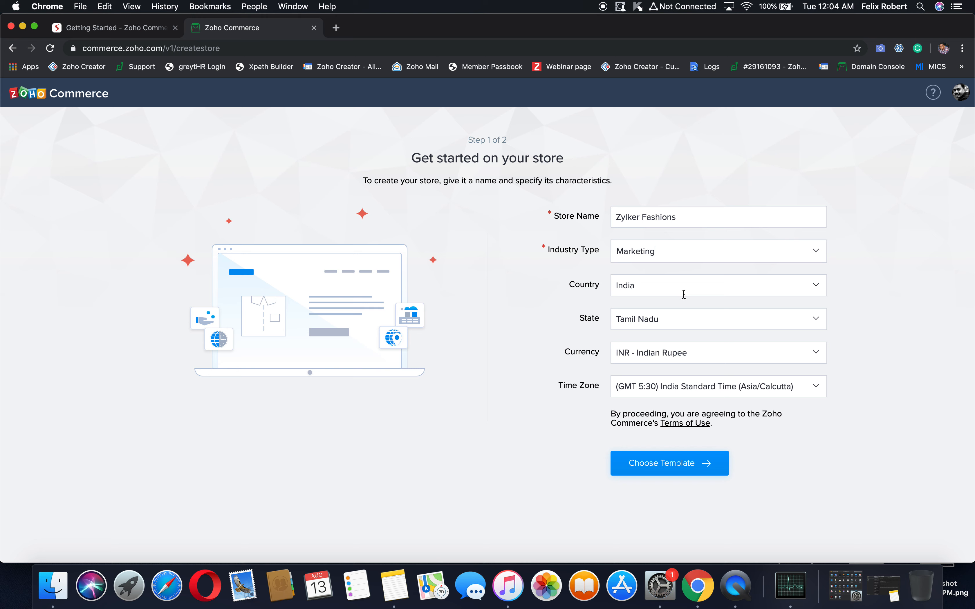
# Continue to template selection and choose the template with the "Big Collection Experience" banner
pyautogui.click(660, 468)
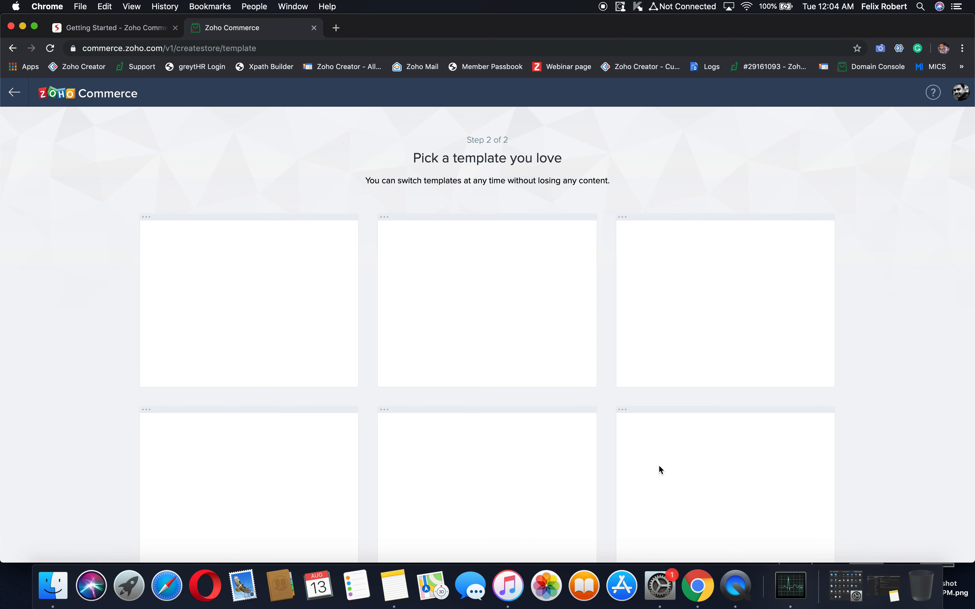
pyautogui.moveTo(659, 469)
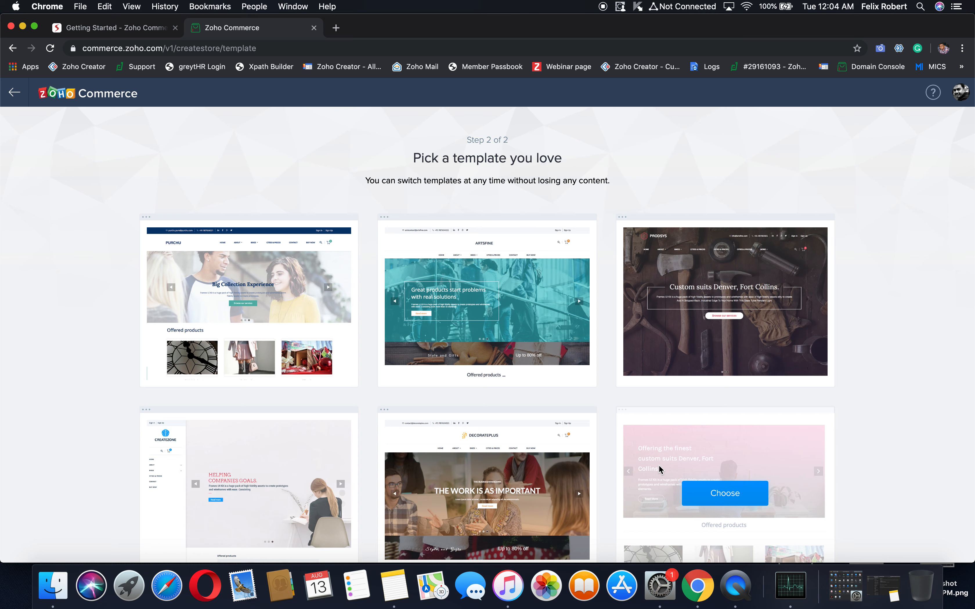
pyautogui.scroll(-4, 659, 468)
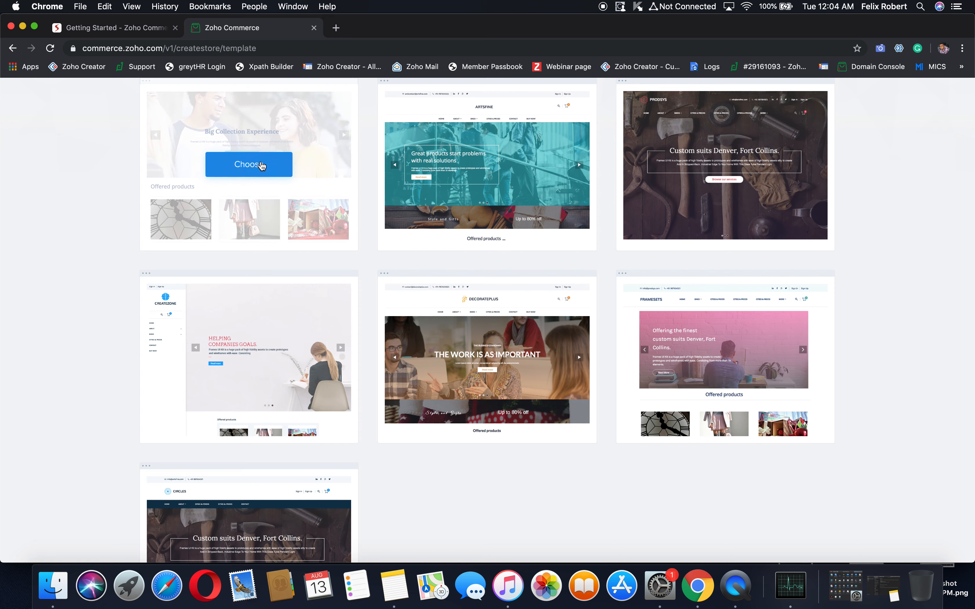
pyautogui.click(262, 167)
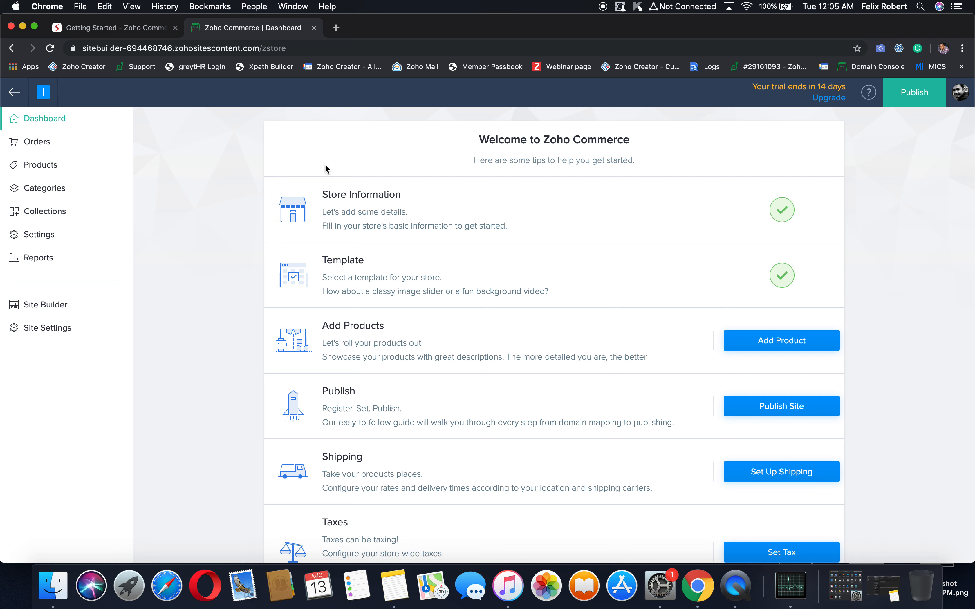
# Look through the store's setup checklist and start adding a product from it
pyautogui.scroll(-3, 326, 165)
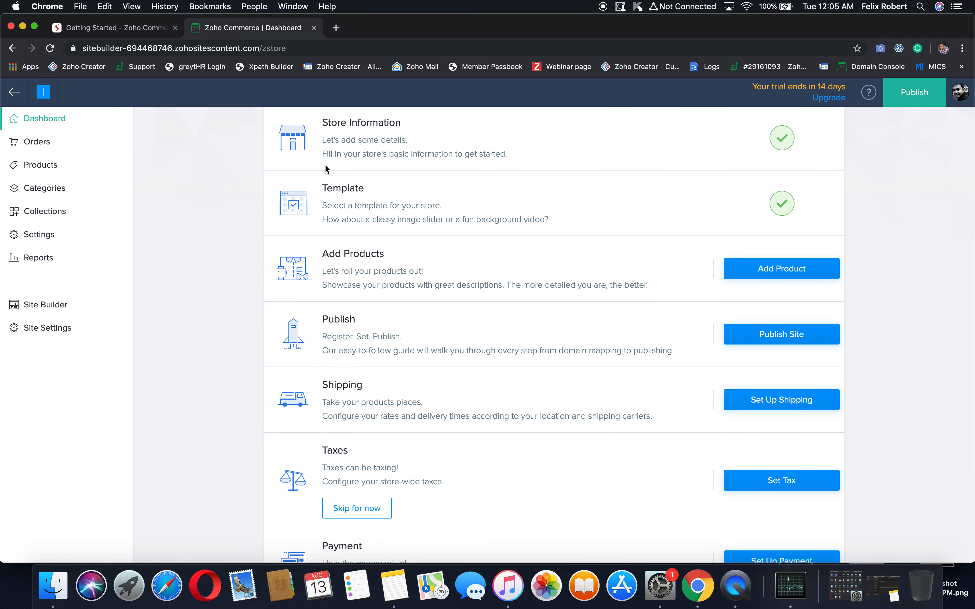
pyautogui.scroll(-2, 325, 165)
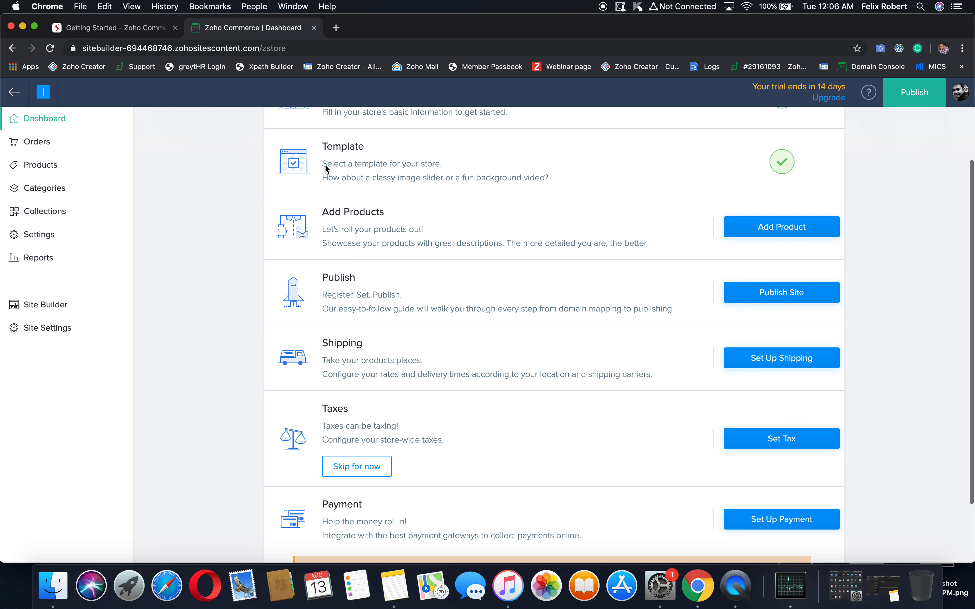
pyautogui.scroll(-3, 326, 166)
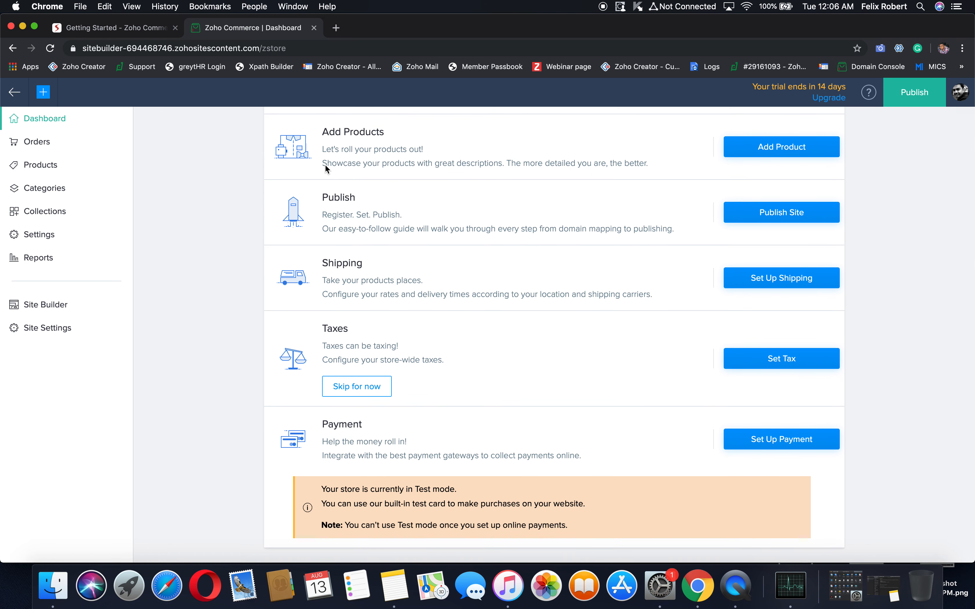
pyautogui.scroll(3, 325, 169)
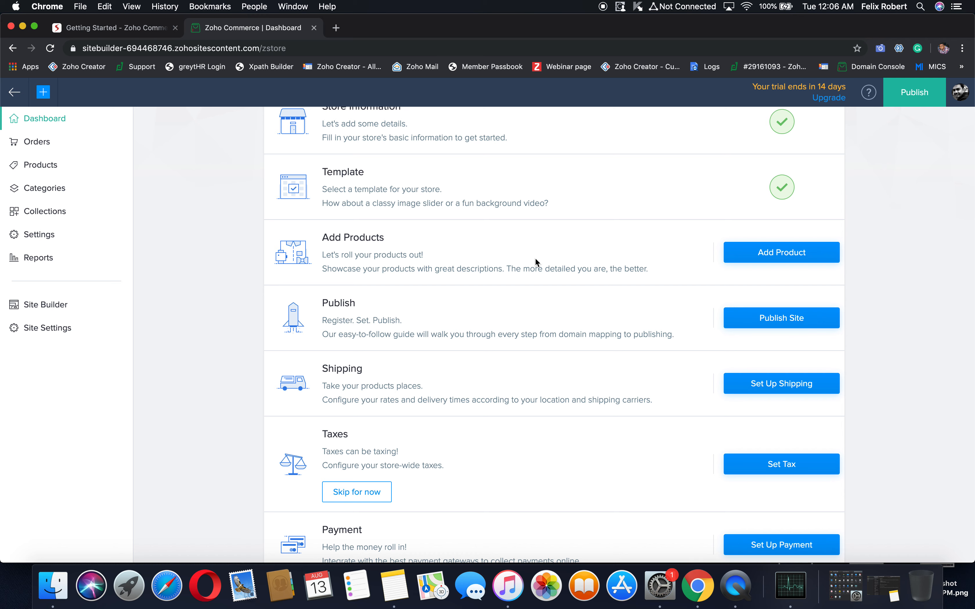
pyautogui.click(788, 253)
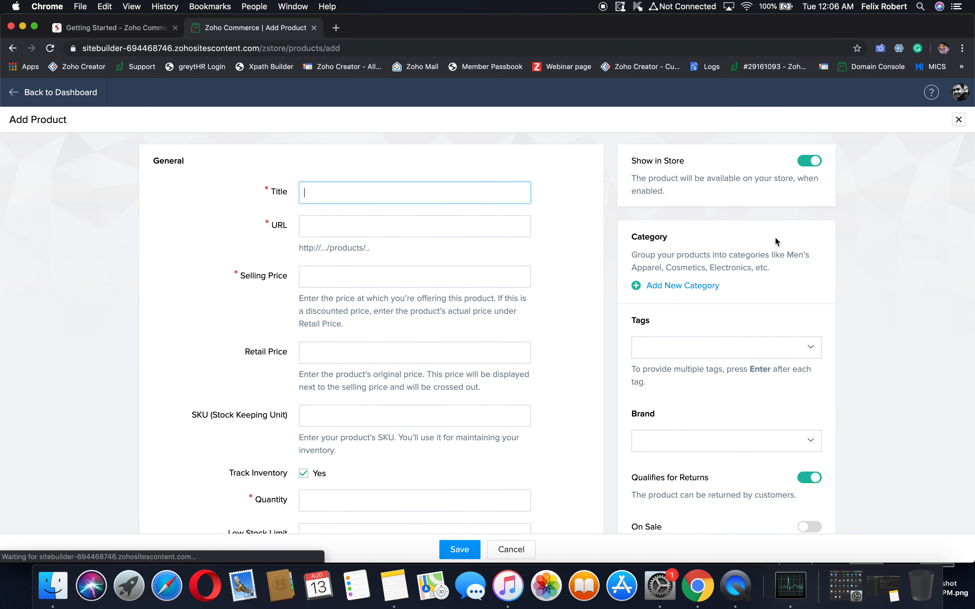
# Copy "Little Black Dress" from the product note in Notes into the new product's title
pyautogui.click(394, 588)
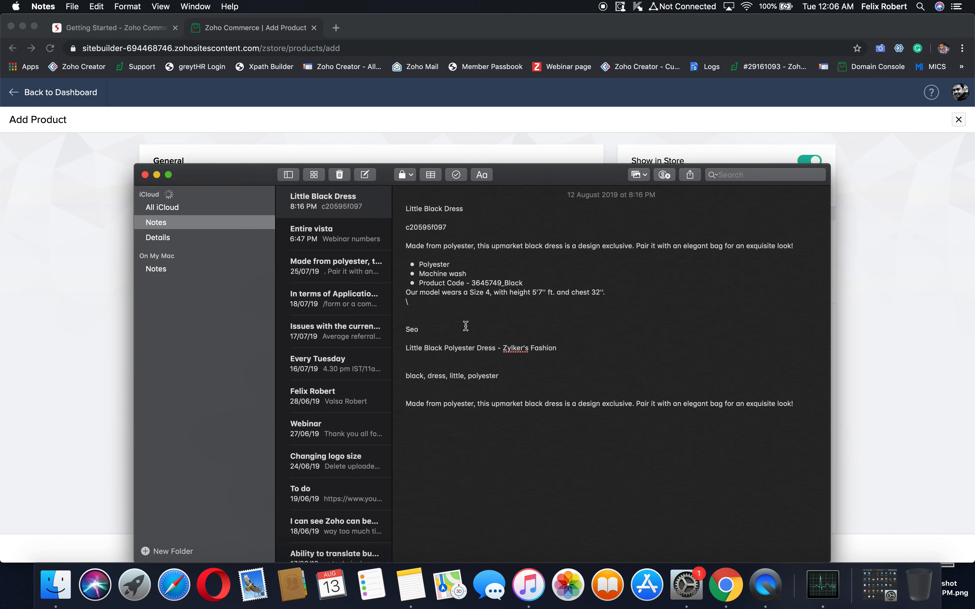
pyautogui.moveTo(405, 208); pyautogui.dragTo(466, 208)
pyautogui.press('super+c')
pyautogui.press('super+Tab')
pyautogui.press('super+v')
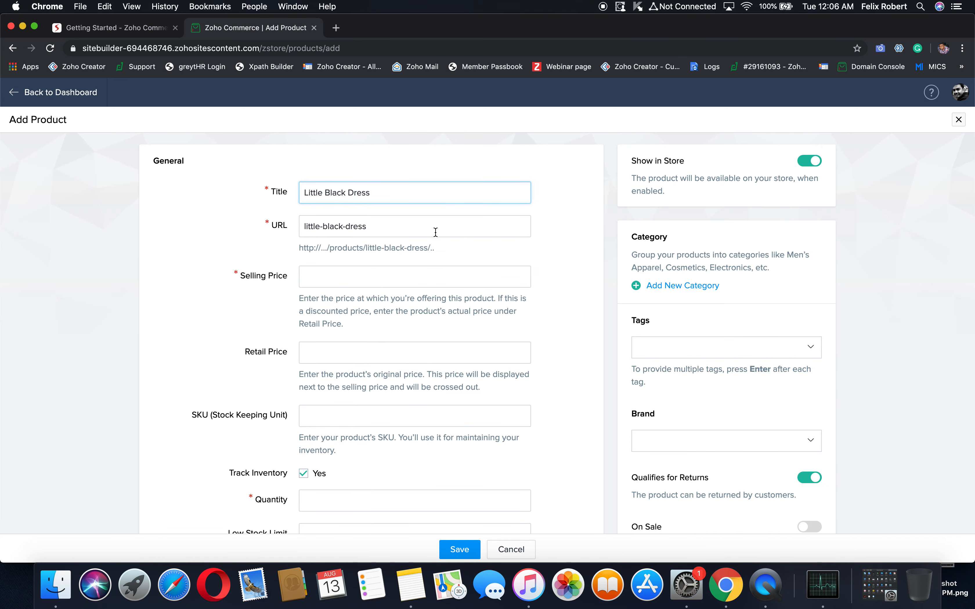
# Replace the product's URL with c20595f097, copied from the product note in Notes
pyautogui.moveTo(405, 226); pyautogui.dragTo(276, 226)
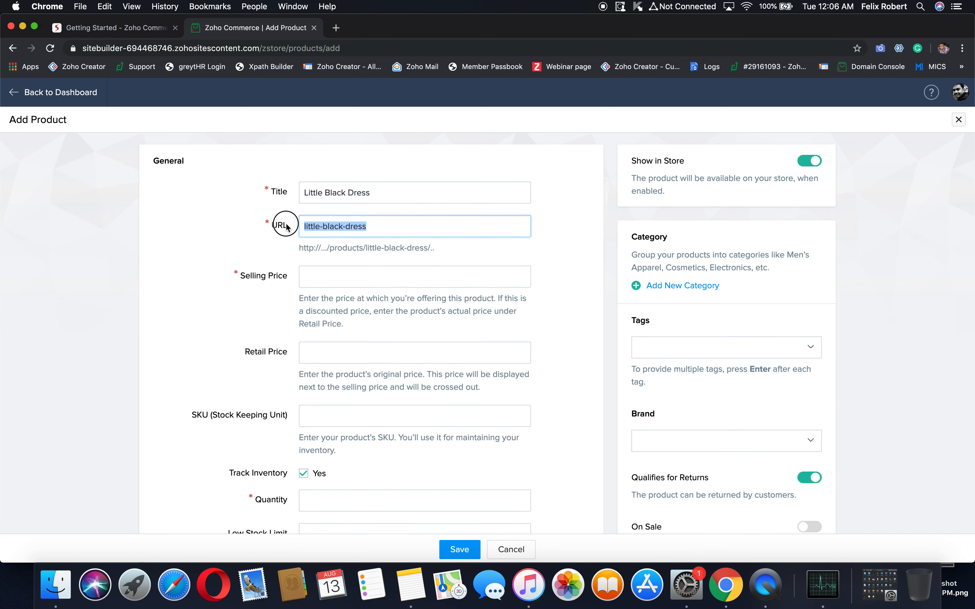
pyautogui.press('BackSpace')
pyautogui.press('super+Tab')
pyautogui.doubleClick(431, 227)
pyautogui.press('super+c')
pyautogui.press('super+Tab')
pyautogui.press('super+v')
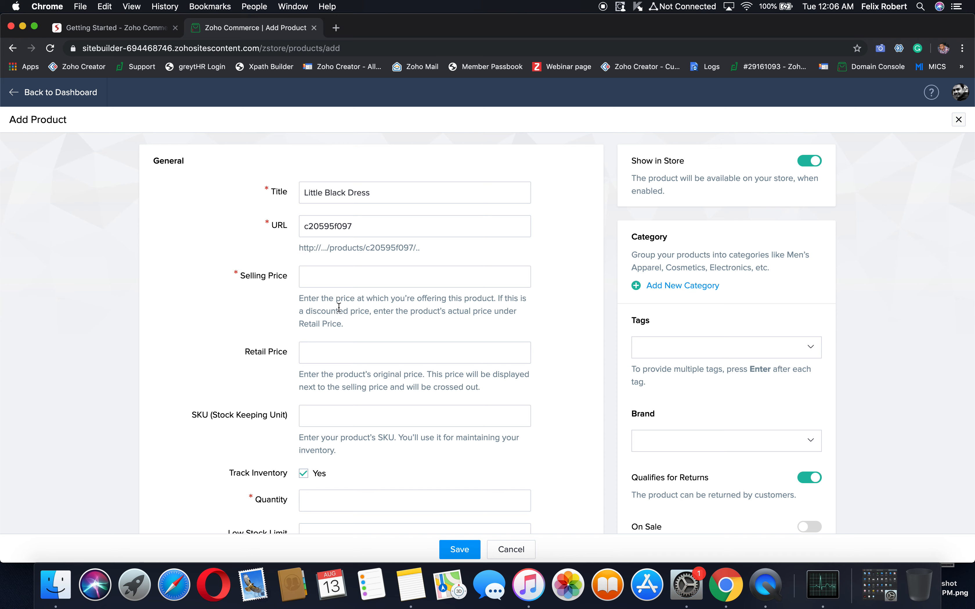
# Set the product's selling price to 1500 and its retail price to 2000
pyautogui.click(350, 283)
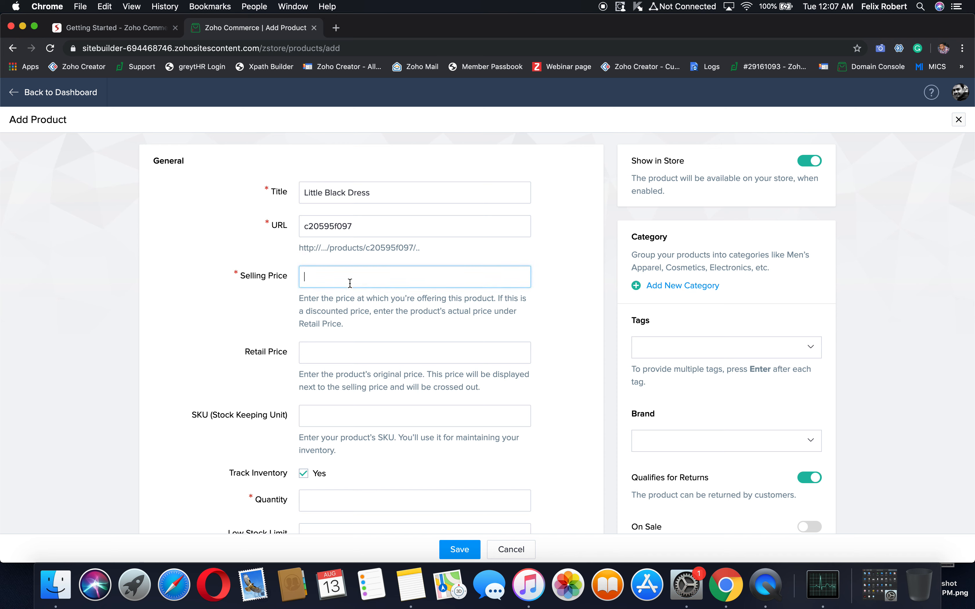
pyautogui.write('1500')
pyautogui.click(214, 335)
pyautogui.click(314, 356)
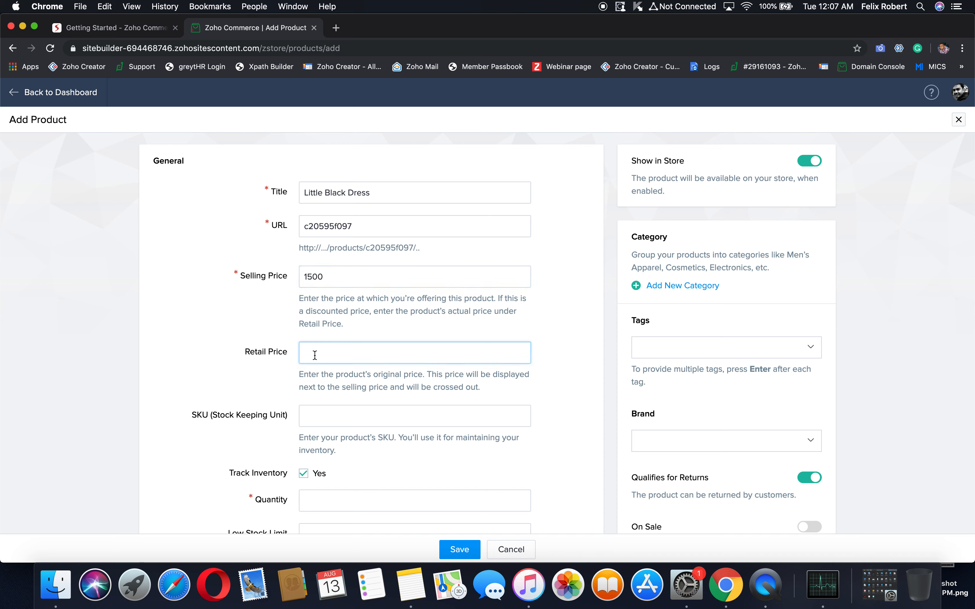
pyautogui.write('1')
pyautogui.press('BackSpace')
pyautogui.write('2000')
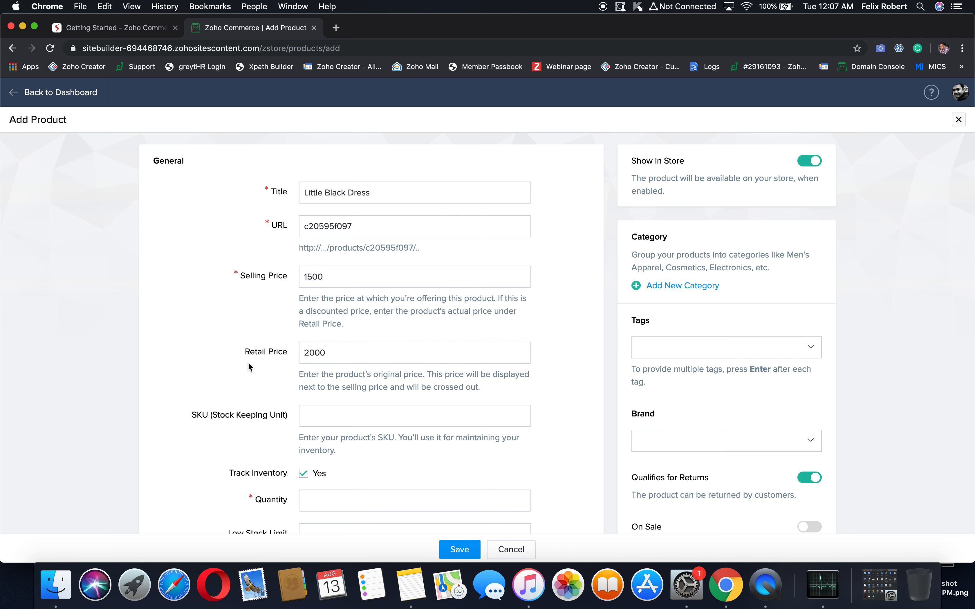
# Enter "sku - 10001" as the product's stock keeping unit
pyautogui.scroll(-5, 248, 362)
pyautogui.click(345, 287)
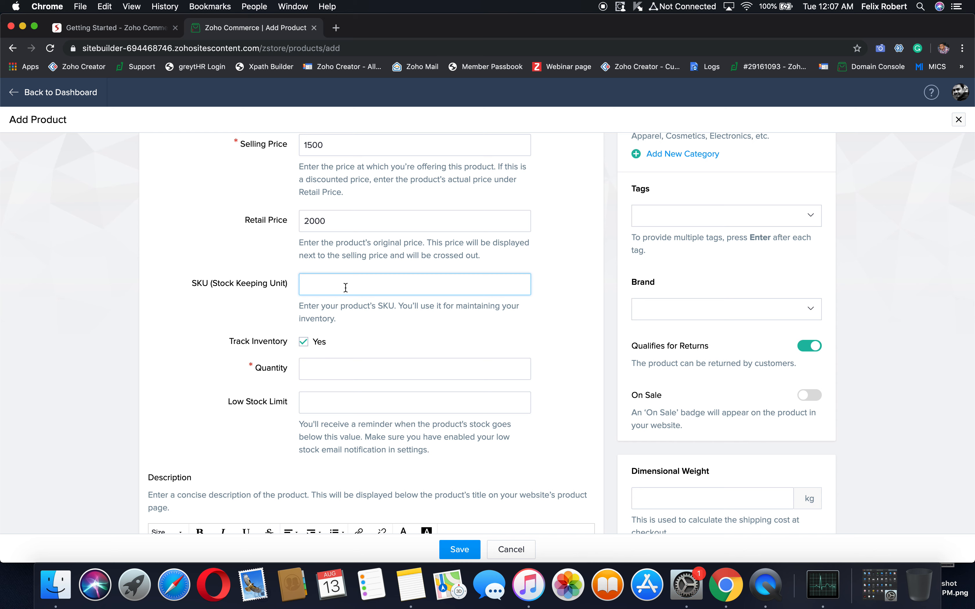
pyautogui.write('sku - 10001')
pyautogui.click(356, 342)
# Set the product's stock quantity to 10 and its low stock limit to 2
pyautogui.scroll(-1, 355, 341)
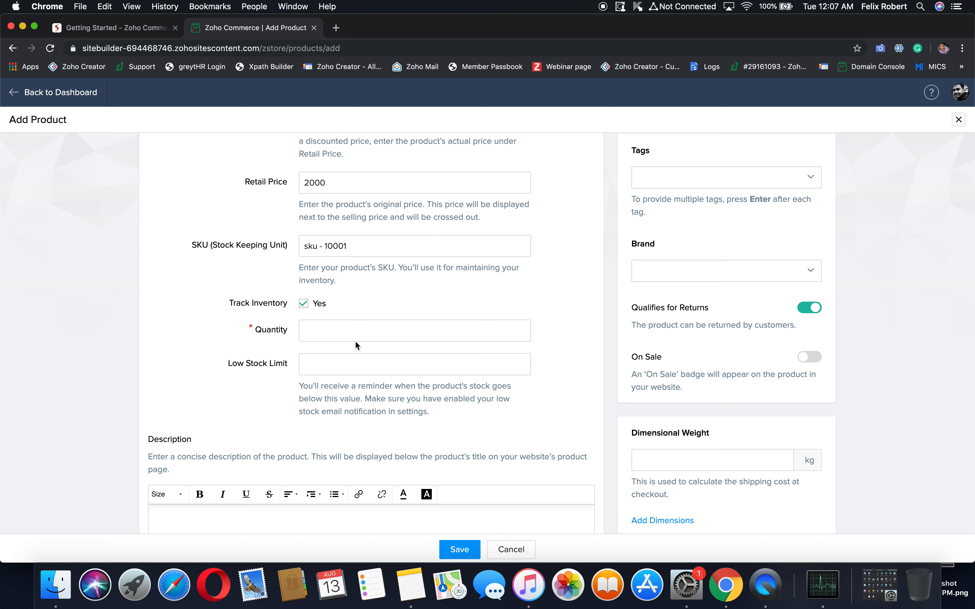
pyautogui.click(347, 325)
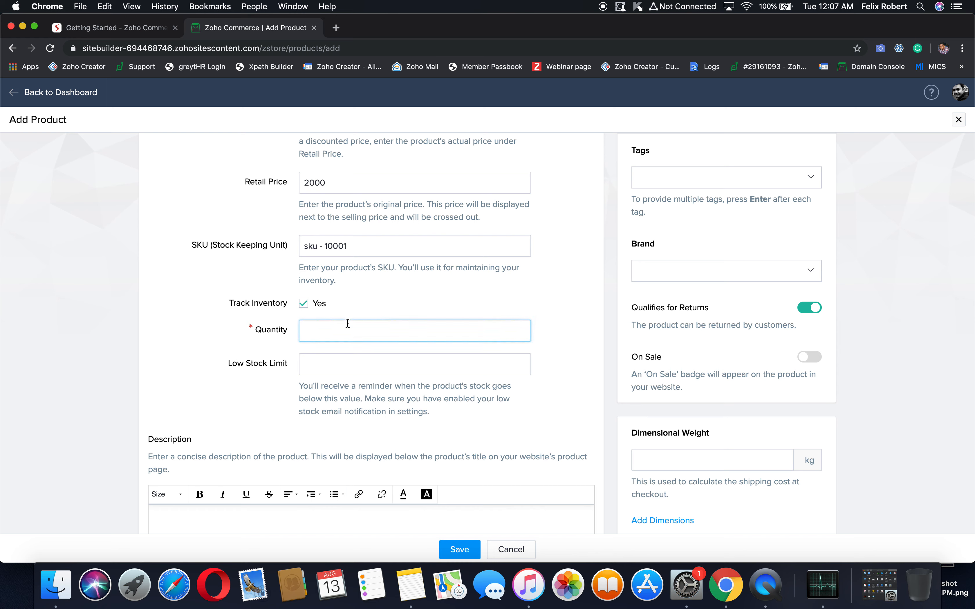
pyautogui.write('10')
pyautogui.click(342, 364)
pyautogui.write('2')
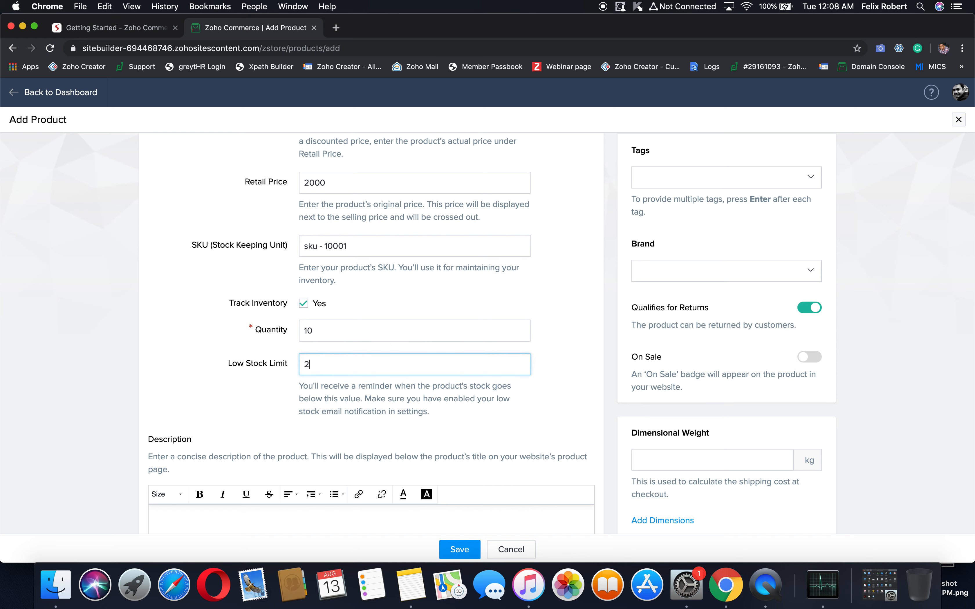
pyautogui.click(270, 401)
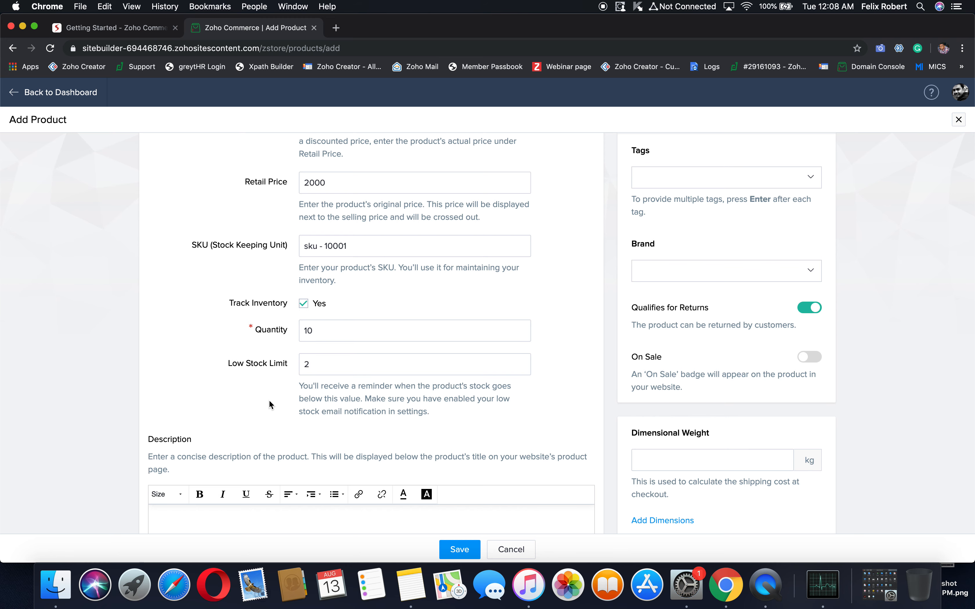
# Copy the sentence starting "Made from polyester, this upmarket black dress" from the note in Notes into the product's description
pyautogui.scroll(-5, 269, 400)
pyautogui.click(269, 400)
pyautogui.scroll(-1, 269, 400)
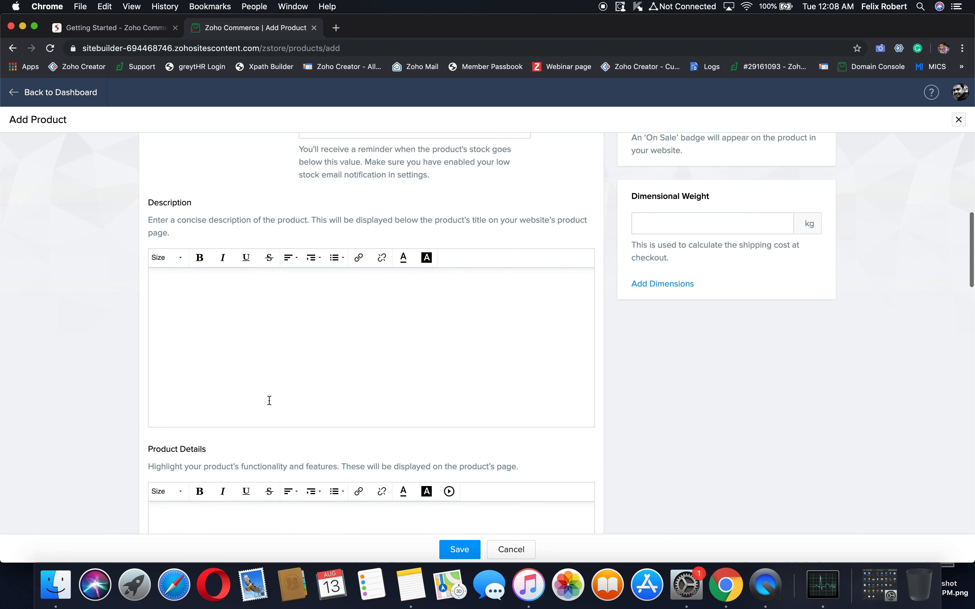
pyautogui.scroll(-2, 269, 400)
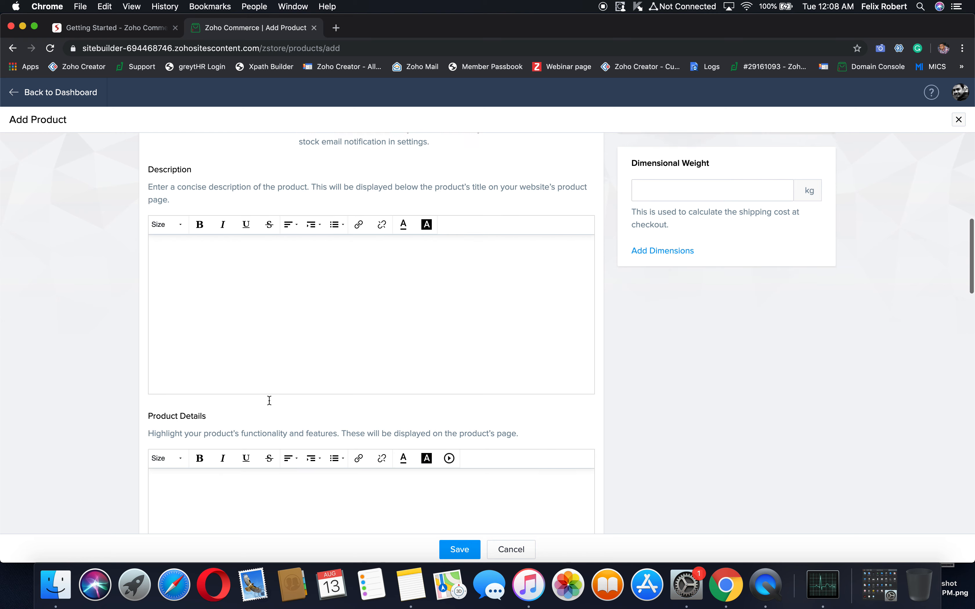
pyautogui.press('super+Tab')
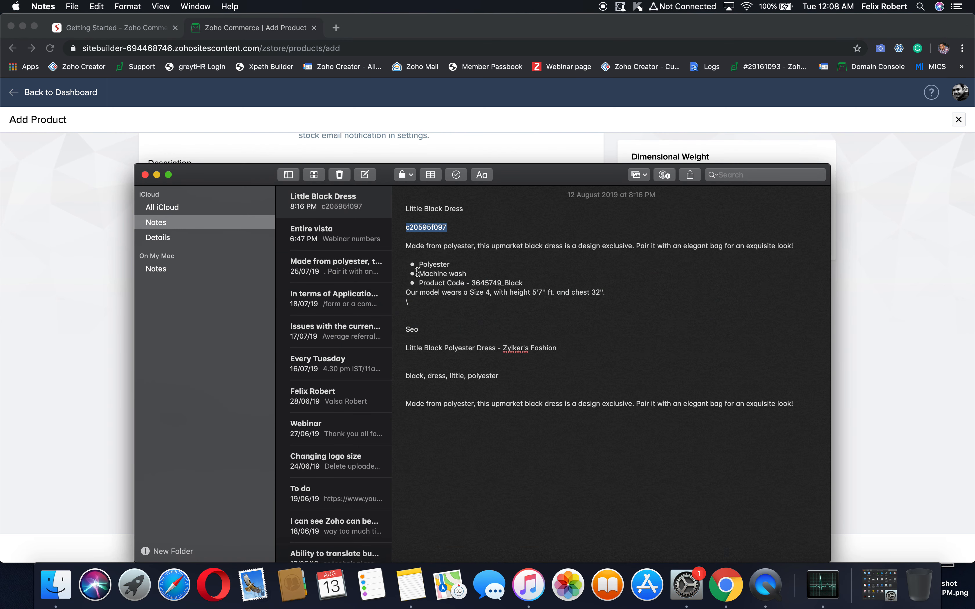
pyautogui.moveTo(406, 245); pyautogui.dragTo(800, 247)
pyautogui.press('super+c')
pyautogui.press('super+Tab')
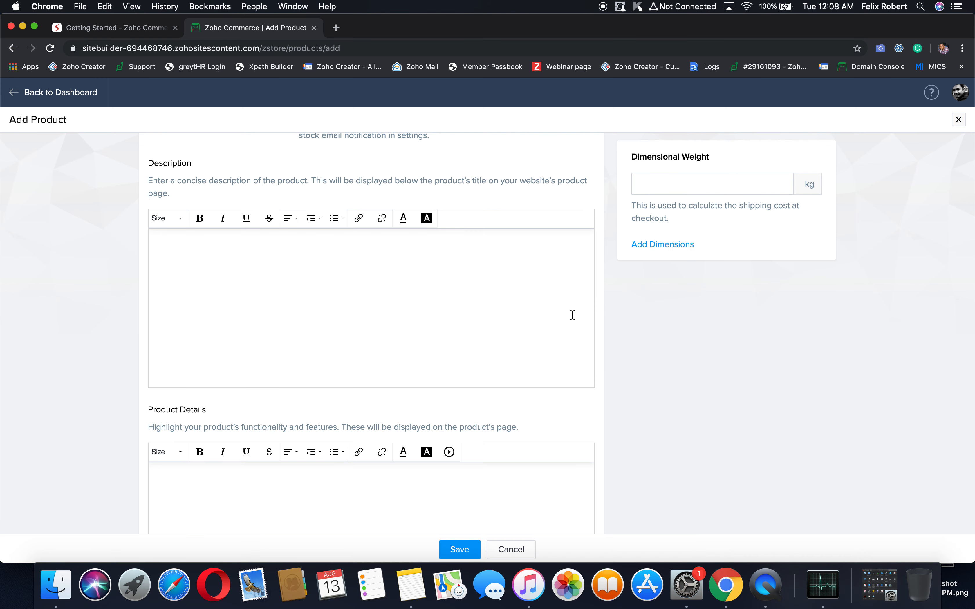
pyautogui.press('super+v')
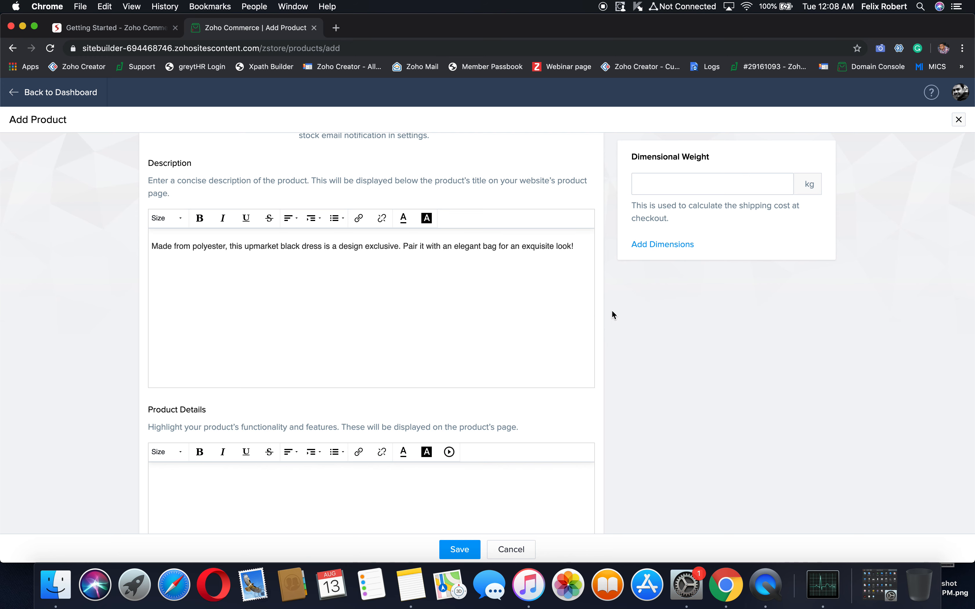
# Copy the bulleted features and the model-size sentence from the Little Black Dress note in Notes into the Product Details
pyautogui.scroll(-3, 612, 310)
pyautogui.click(380, 476)
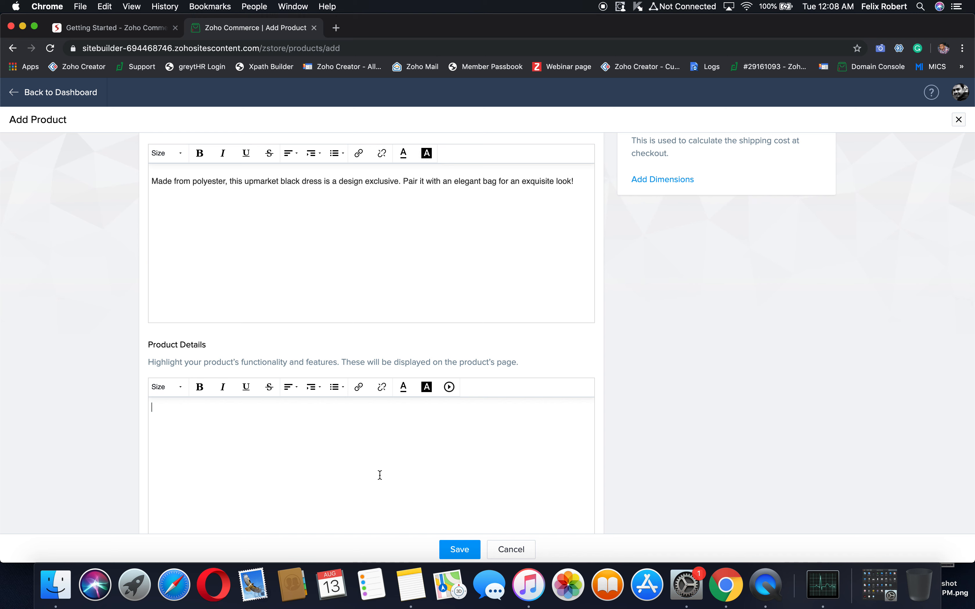
pyautogui.press('super+Tab')
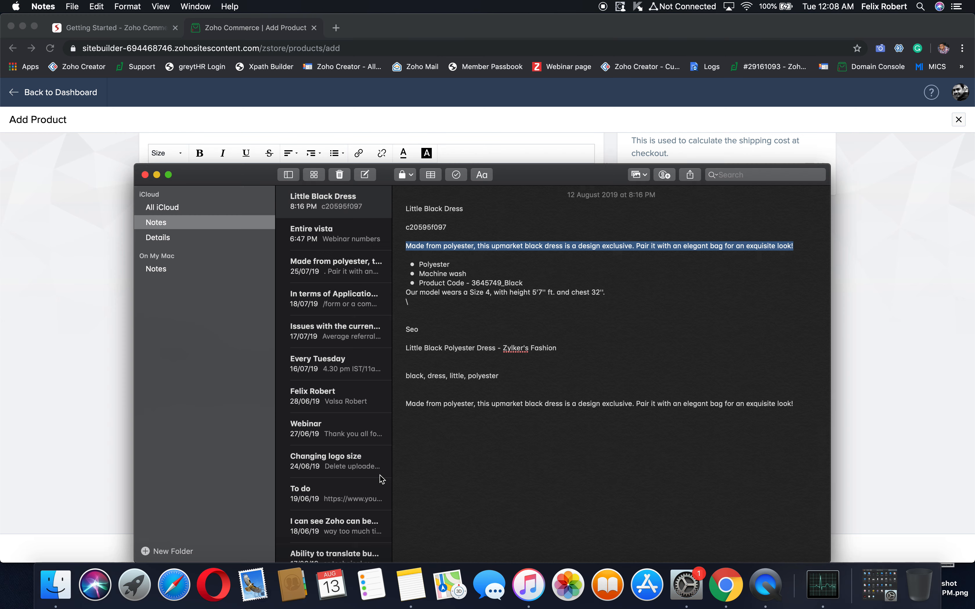
pyautogui.moveTo(407, 267); pyautogui.dragTo(649, 287)
pyautogui.press('super+c')
pyautogui.press('super+Tab')
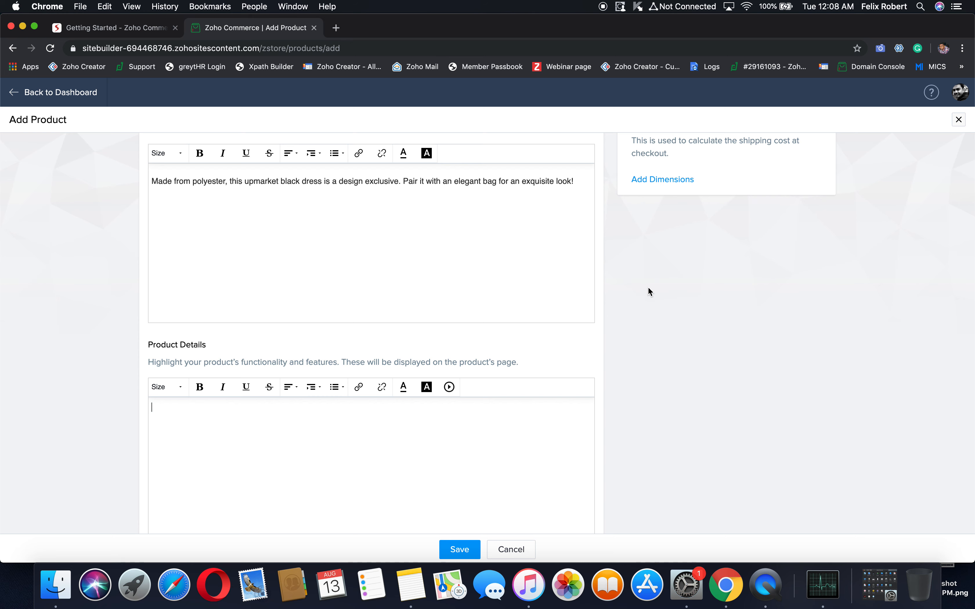
pyautogui.press('super+v')
# Upload 1.jpeg from the optimized folder in Documents as the product's first image
pyautogui.scroll(-4, 648, 287)
pyautogui.scroll(-2, 648, 288)
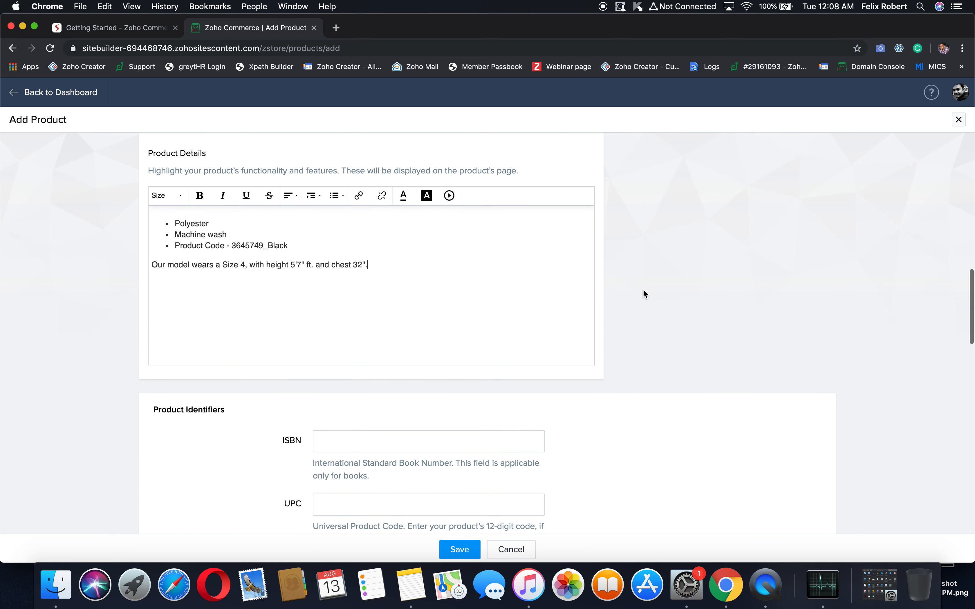
pyautogui.scroll(-2, 541, 319)
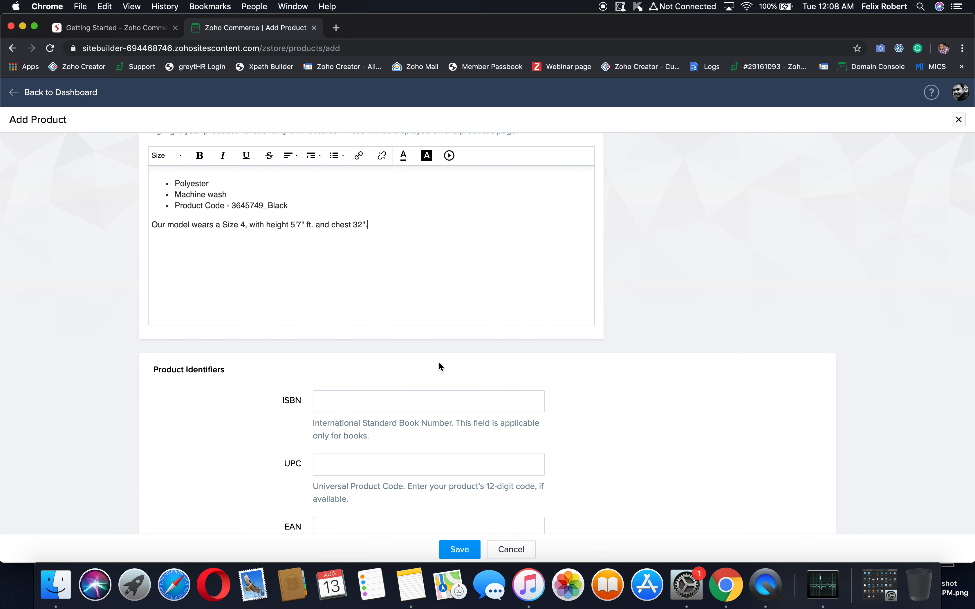
pyautogui.scroll(-3, 415, 389)
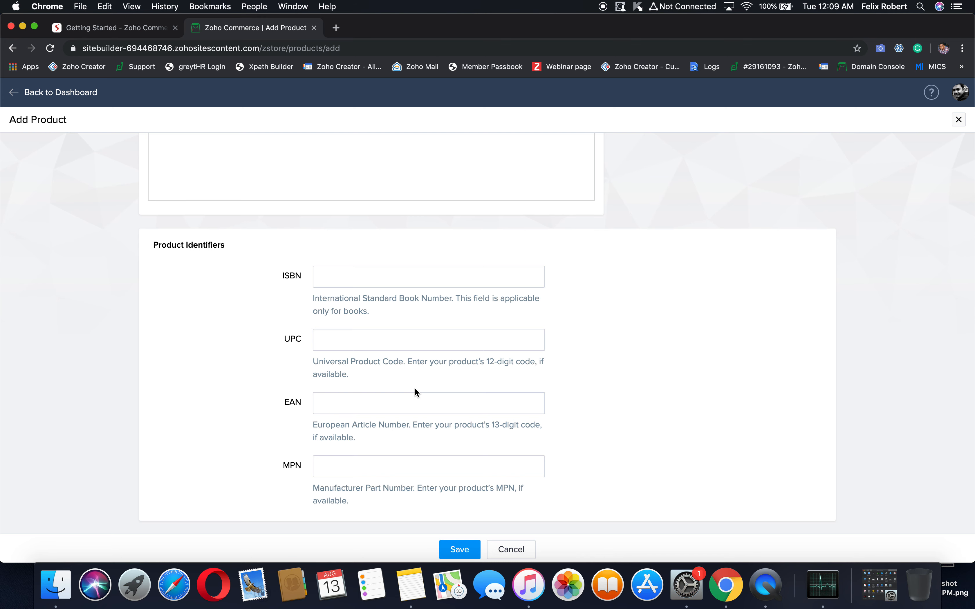
pyautogui.scroll(-8, 415, 389)
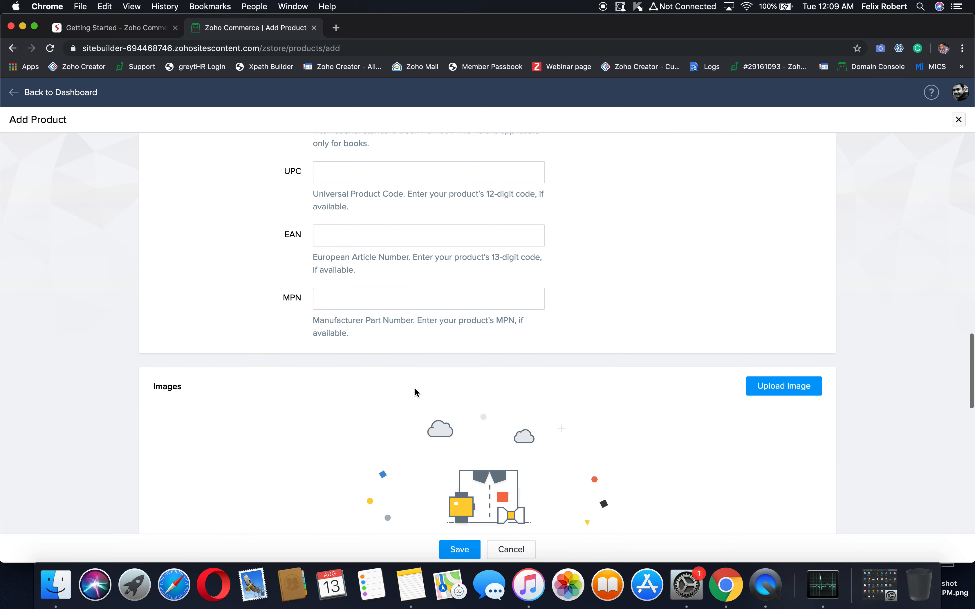
pyautogui.scroll(-2, 416, 392)
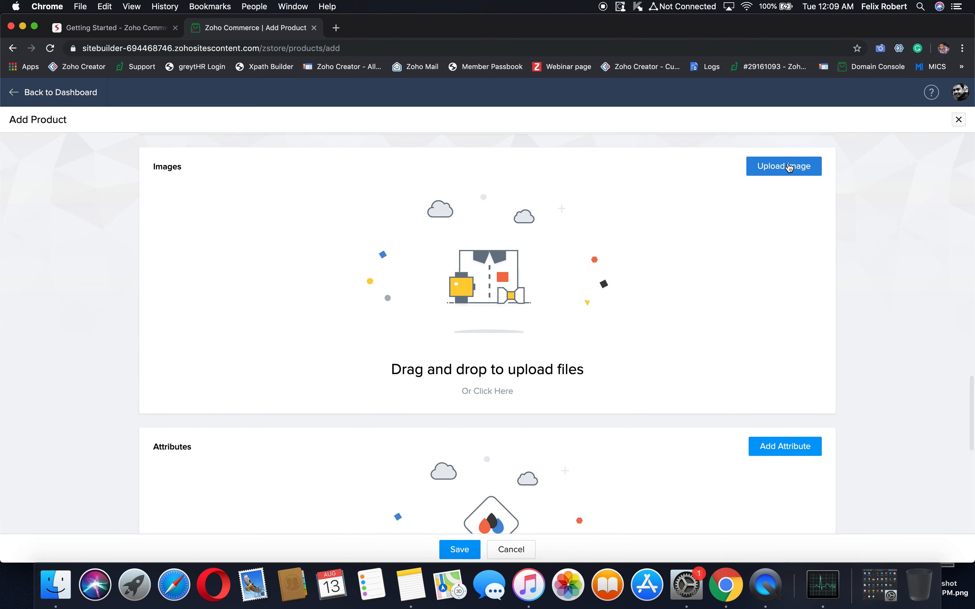
pyautogui.click(789, 167)
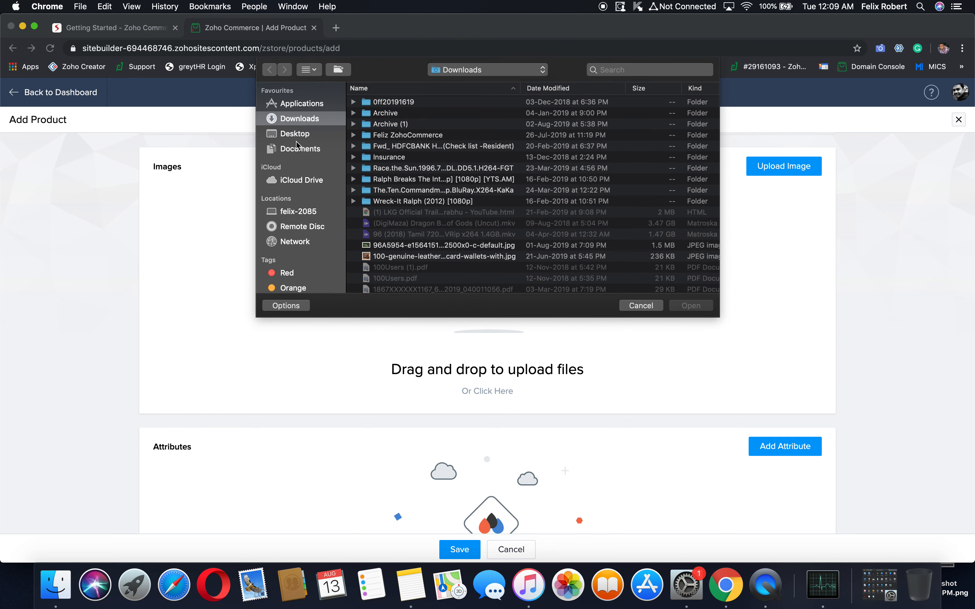
pyautogui.click(313, 150)
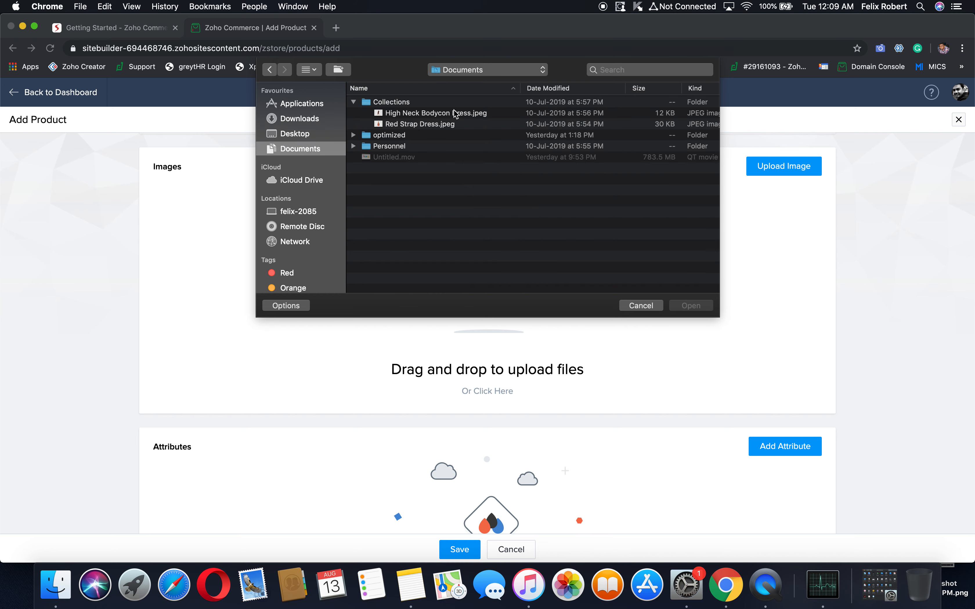
pyautogui.click(353, 136)
pyautogui.click(412, 147)
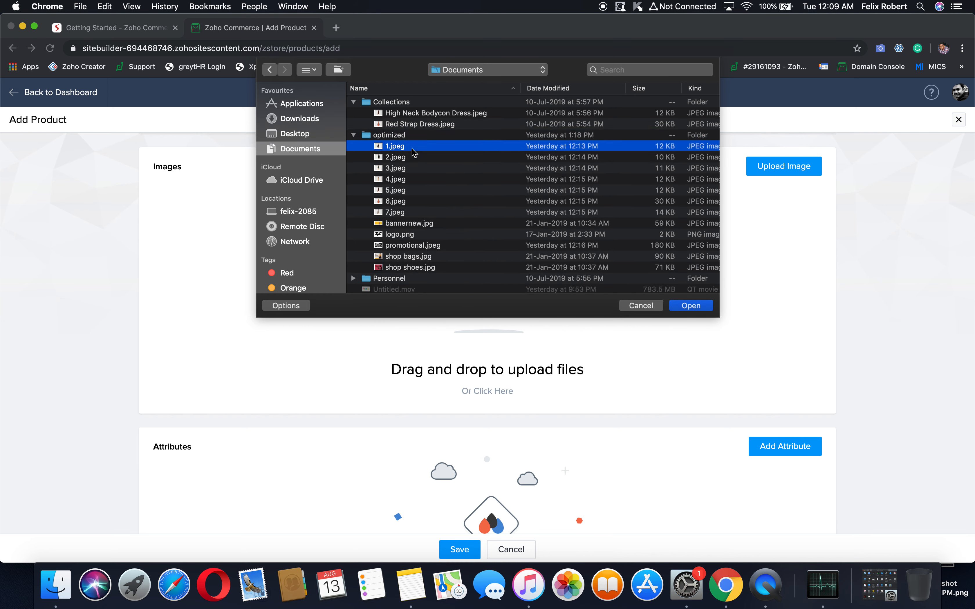
pyautogui.click(692, 306)
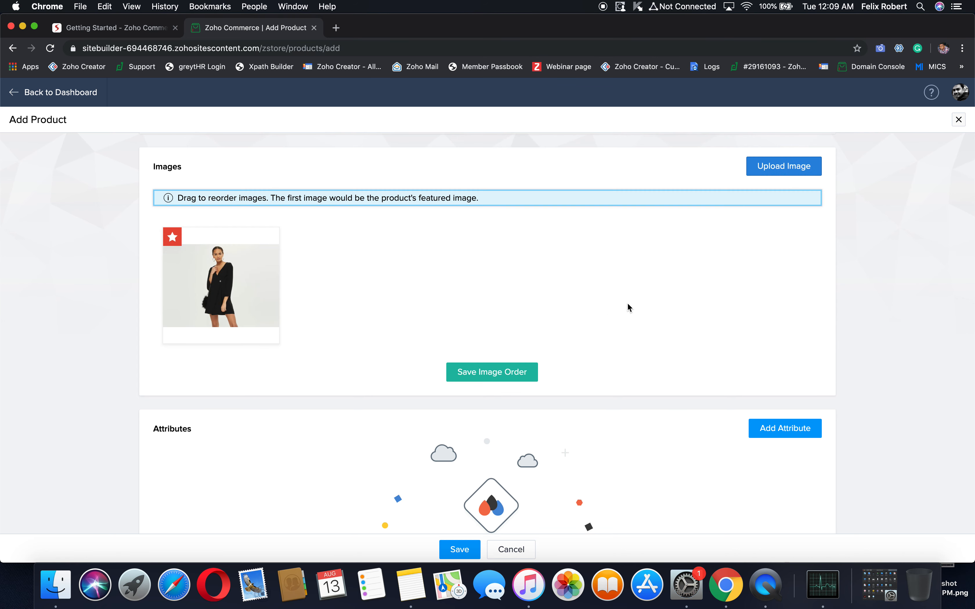
# Upload 2.jpeg from the optimized folder as a second product image and save the image order
pyautogui.click(784, 166)
pyautogui.click(385, 112)
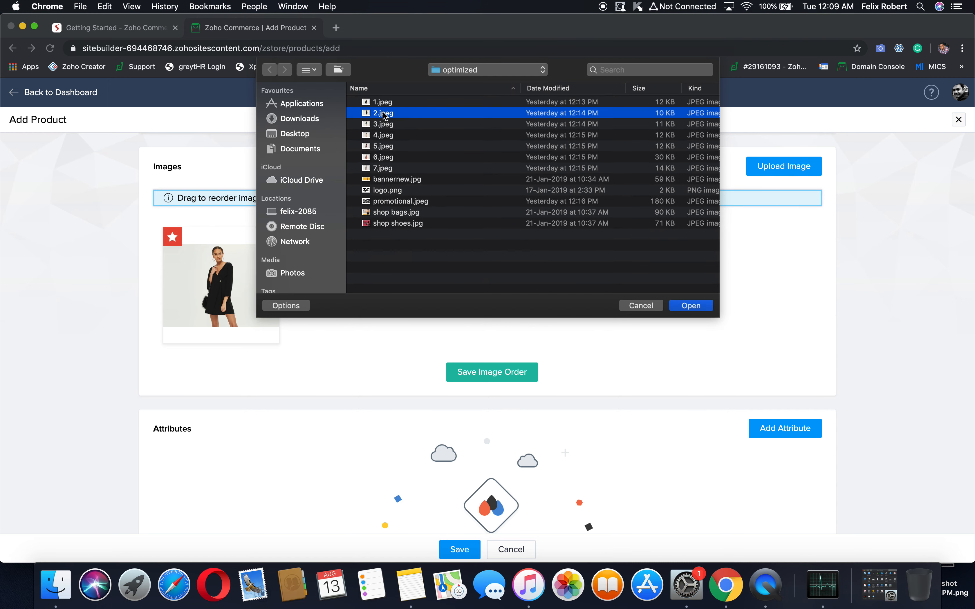
pyautogui.click(702, 308)
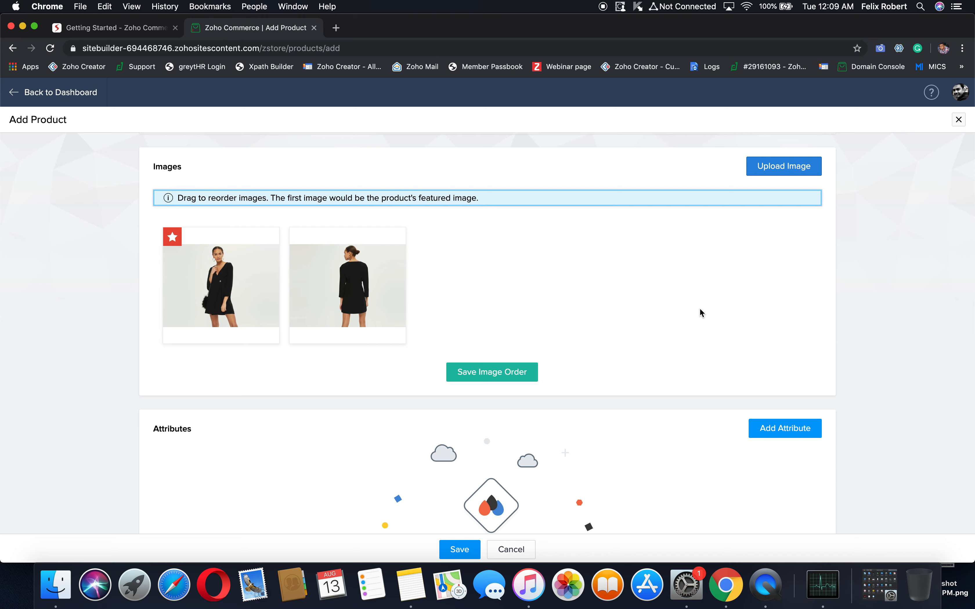
pyautogui.scroll(-3, 701, 313)
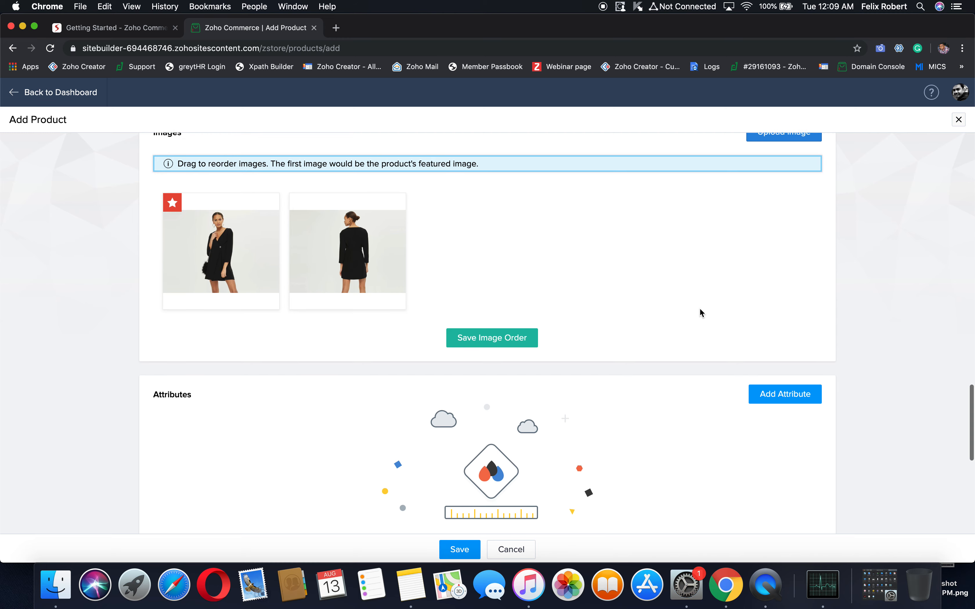
pyautogui.click(513, 321)
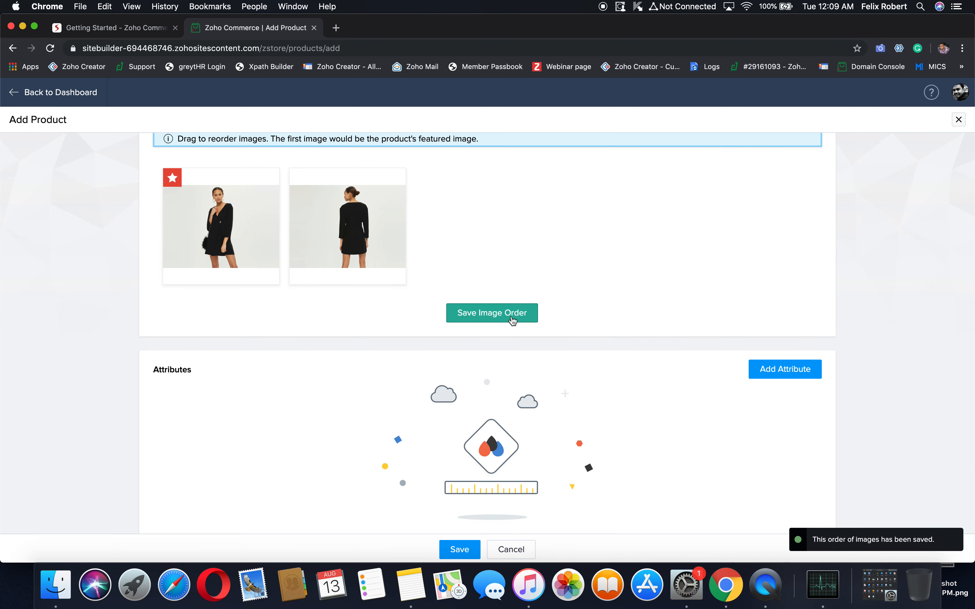
# Move the back-view image into the featured position, and return it to second place
pyautogui.moveTo(348, 228); pyautogui.dragTo(222, 230)
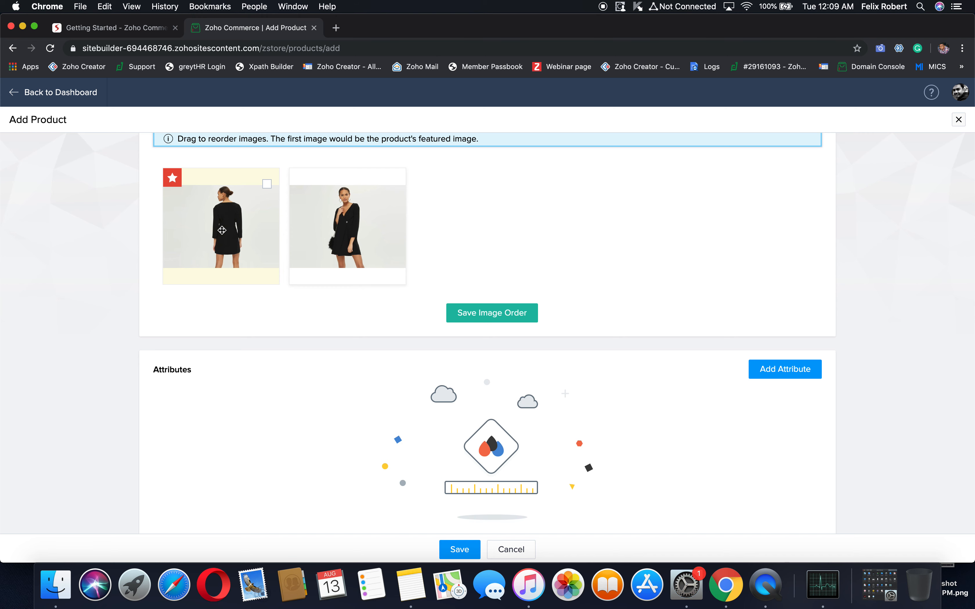
pyautogui.moveTo(222, 230); pyautogui.dragTo(382, 219)
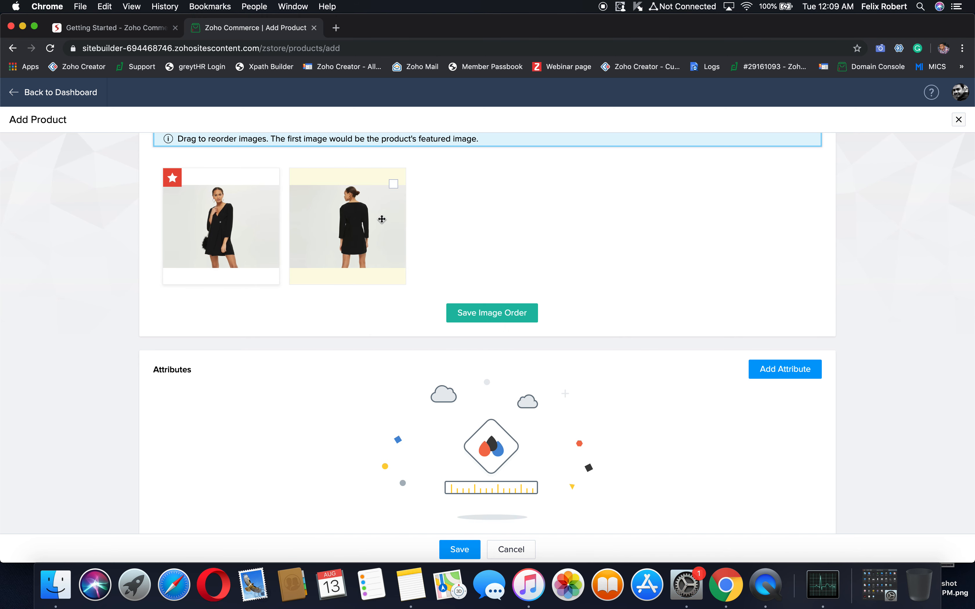
# Start a new product attribute titled "Size", leaving its options not color identified
pyautogui.scroll(-5, 464, 236)
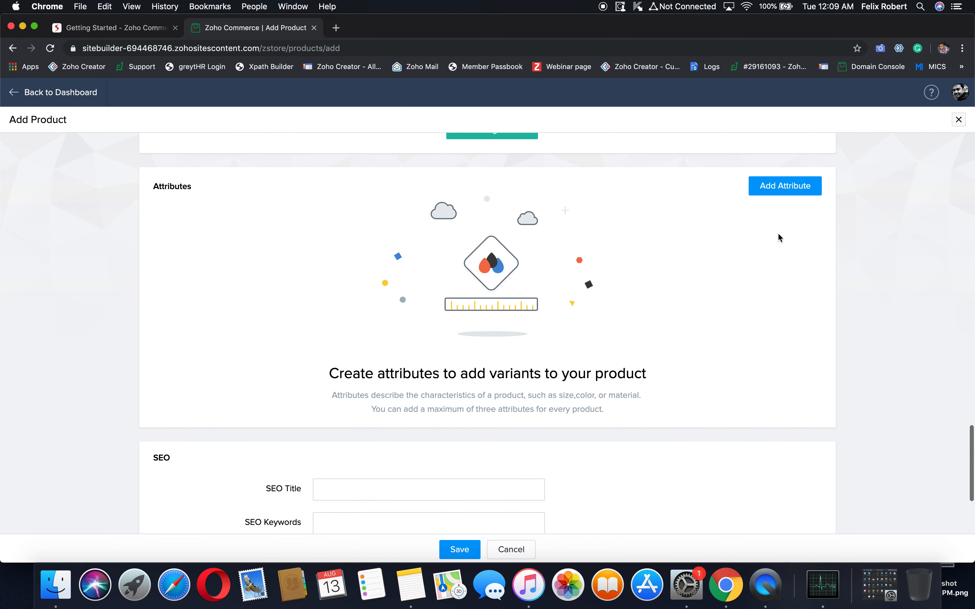
pyautogui.click(801, 192)
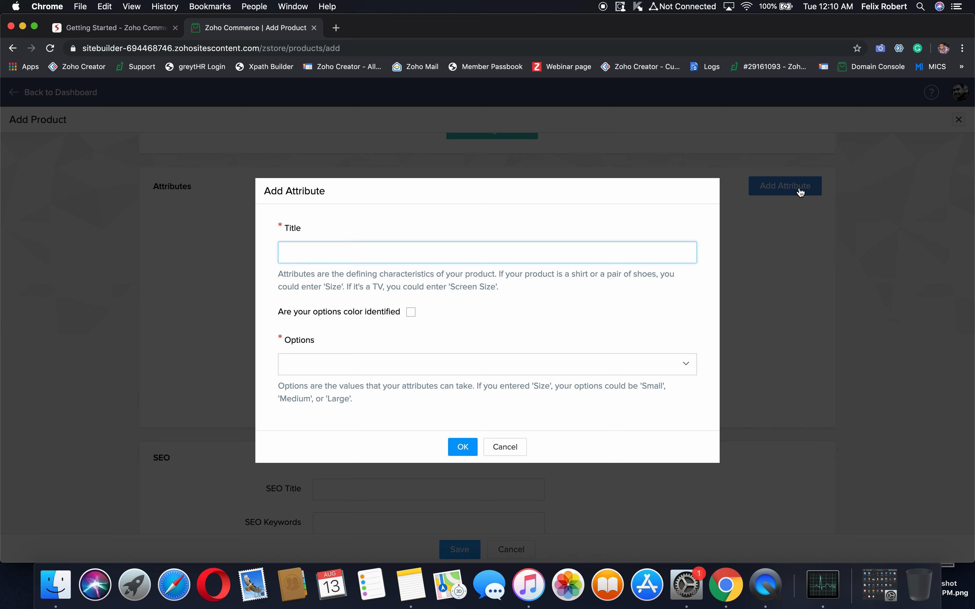
pyautogui.write('Size')
pyautogui.click(449, 333)
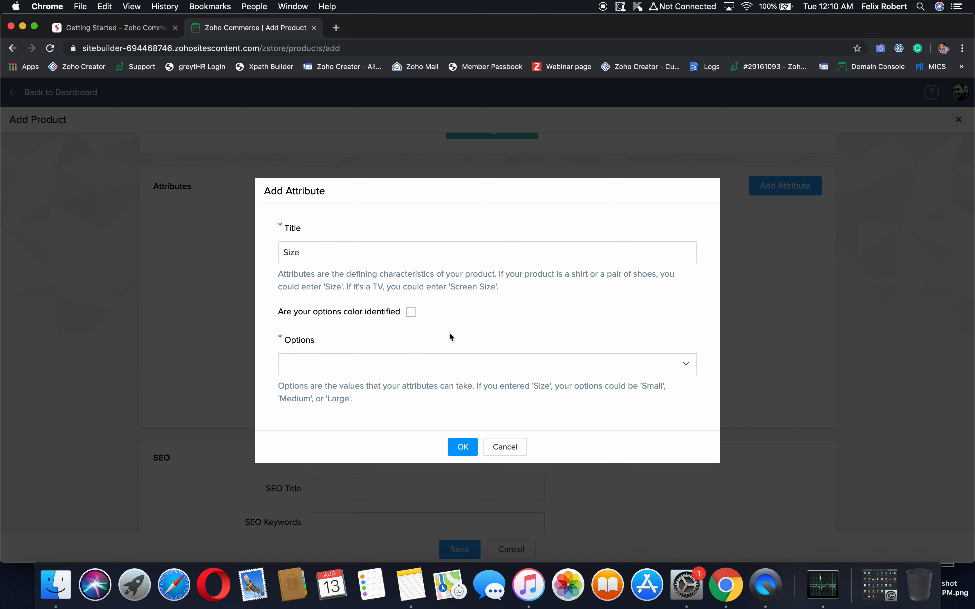
pyautogui.click(409, 312)
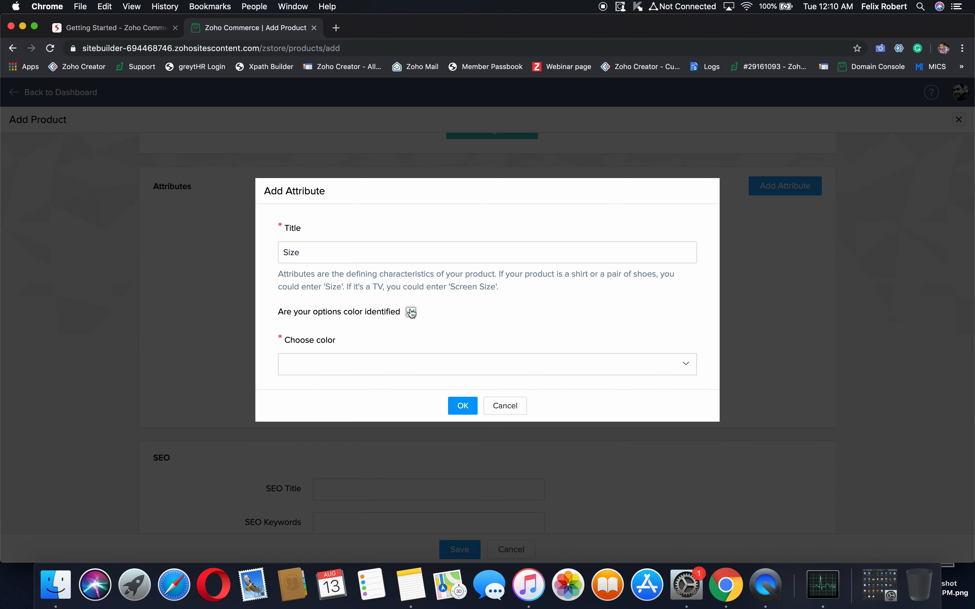
pyautogui.click(410, 312)
# Add the options S, M, L, XL and XXL to the Size attribute and confirm it
pyautogui.click(370, 361)
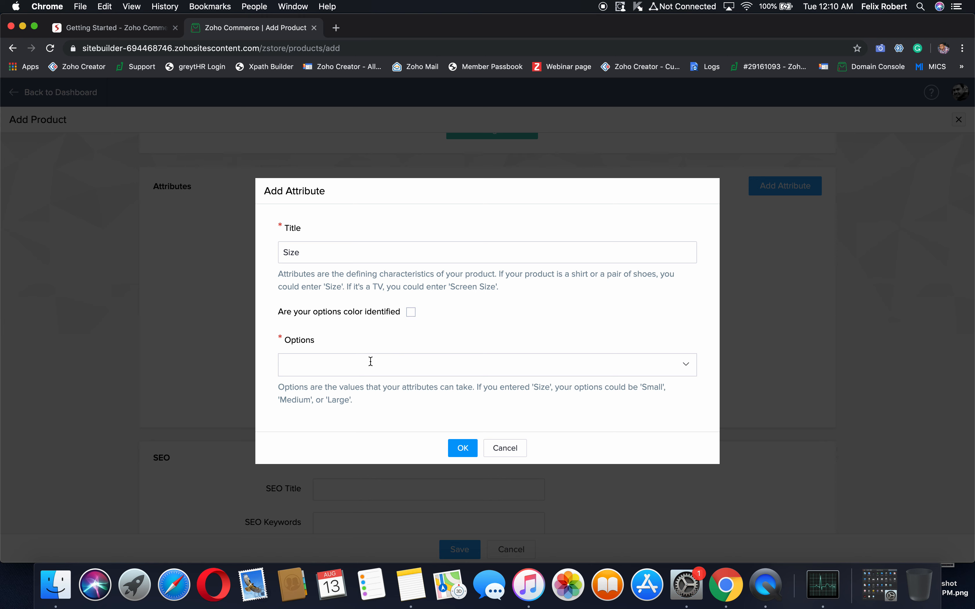
pyautogui.click(370, 361)
pyautogui.write('S')
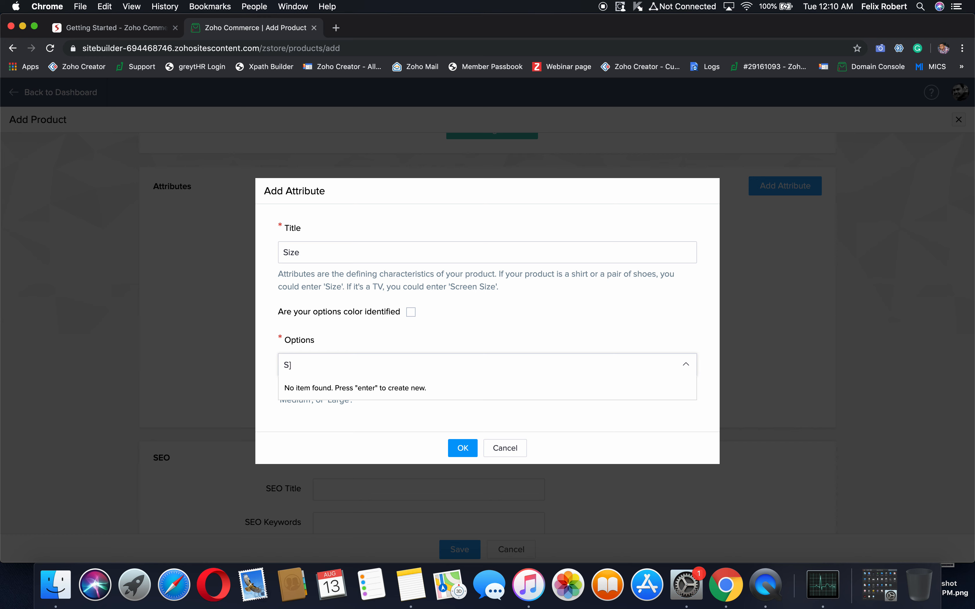
pyautogui.press('Return')
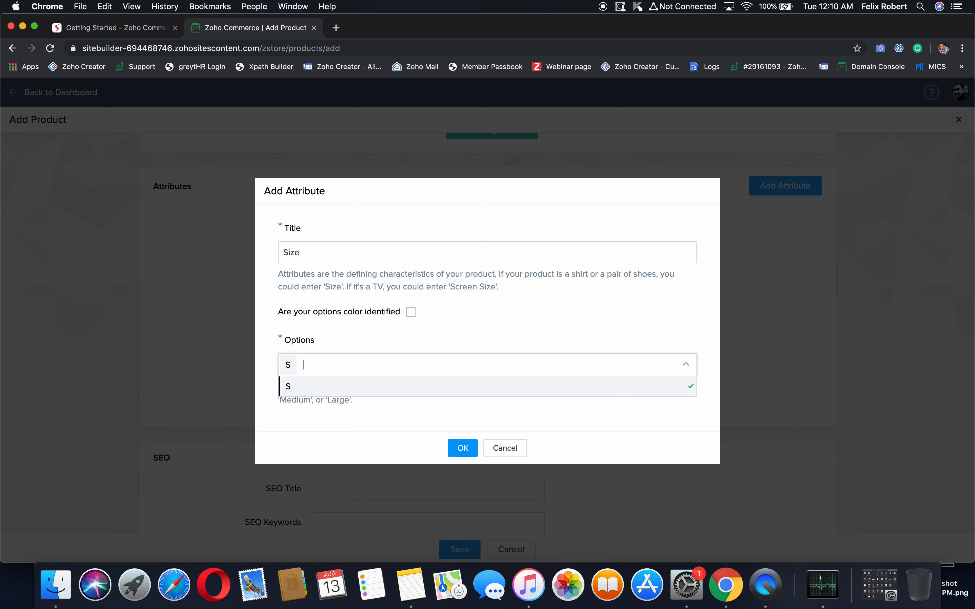
pyautogui.write('M')
pyautogui.press('Return')
pyautogui.write('L')
pyautogui.press('Return')
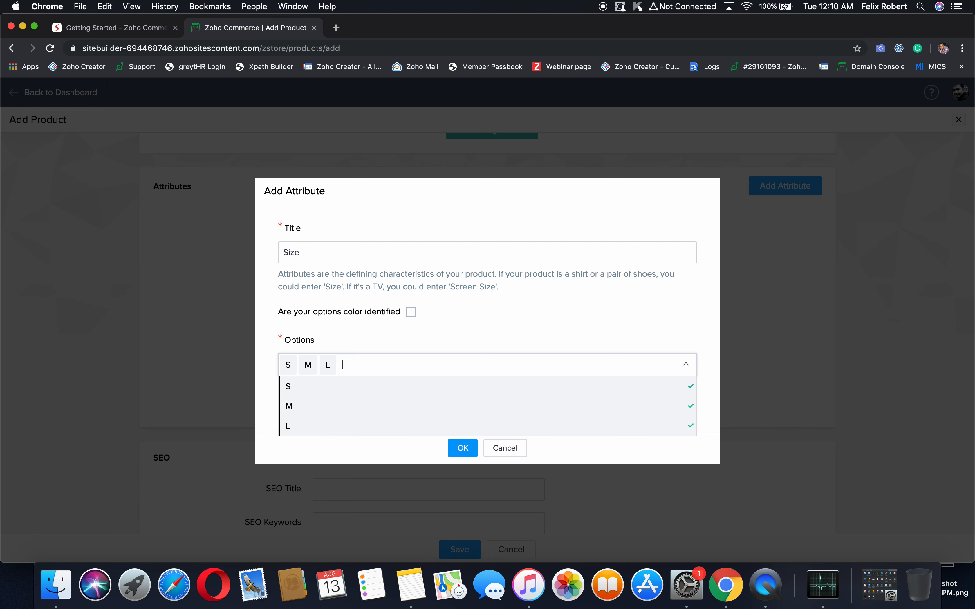
pyautogui.write('XL')
pyautogui.press('Return')
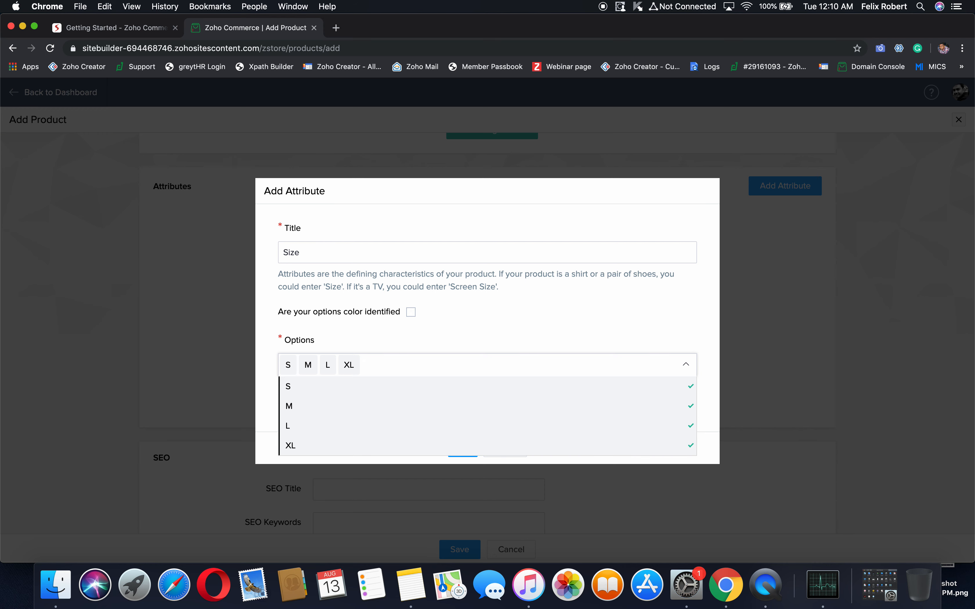
pyautogui.write('XXLL')
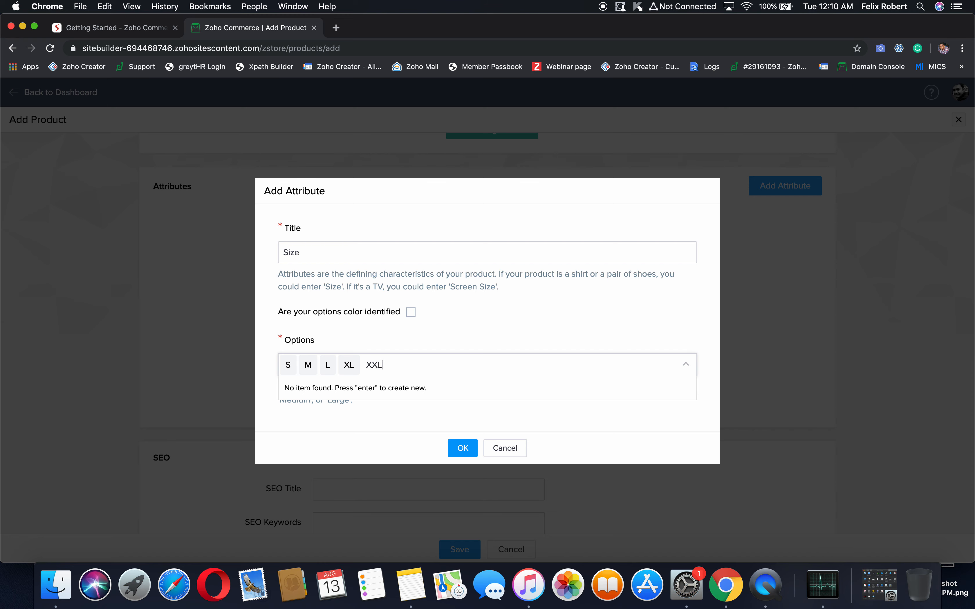
pyautogui.press('Return')
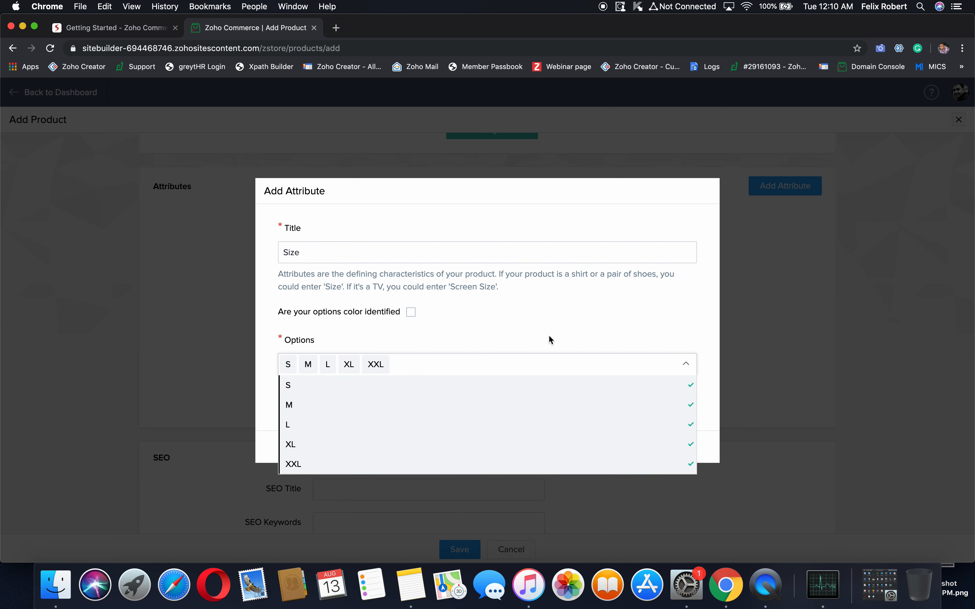
pyautogui.click(548, 335)
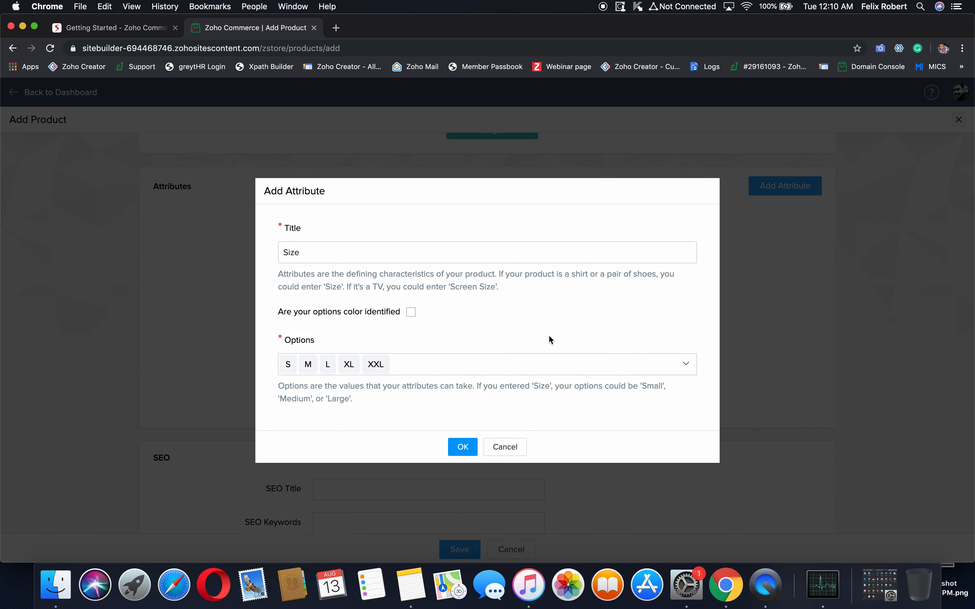
pyautogui.click(463, 446)
# Set the M variant's quantity to 10 and its selling price to 1500, copied from the S variant
pyautogui.scroll(-5, 463, 449)
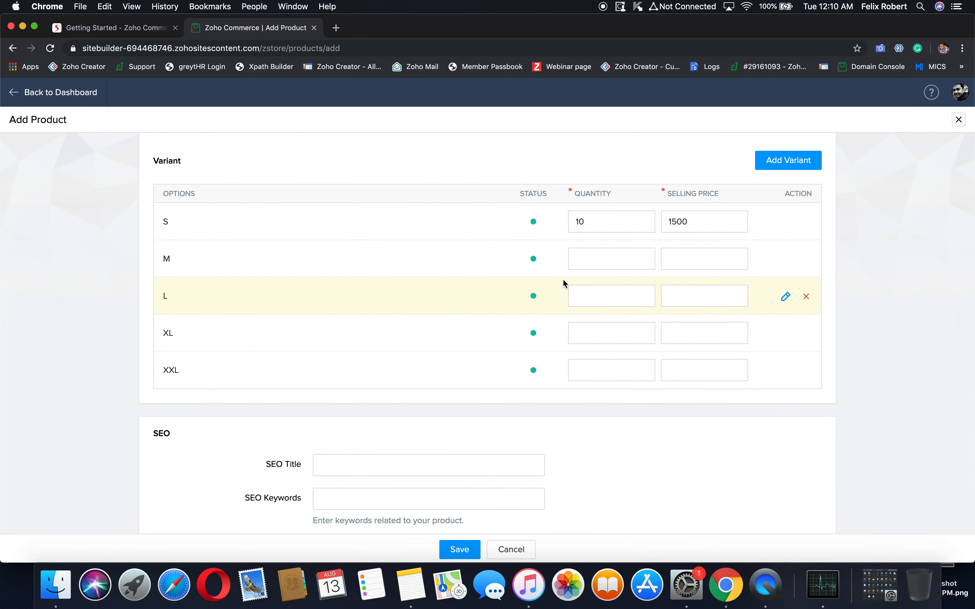
pyautogui.click(580, 257)
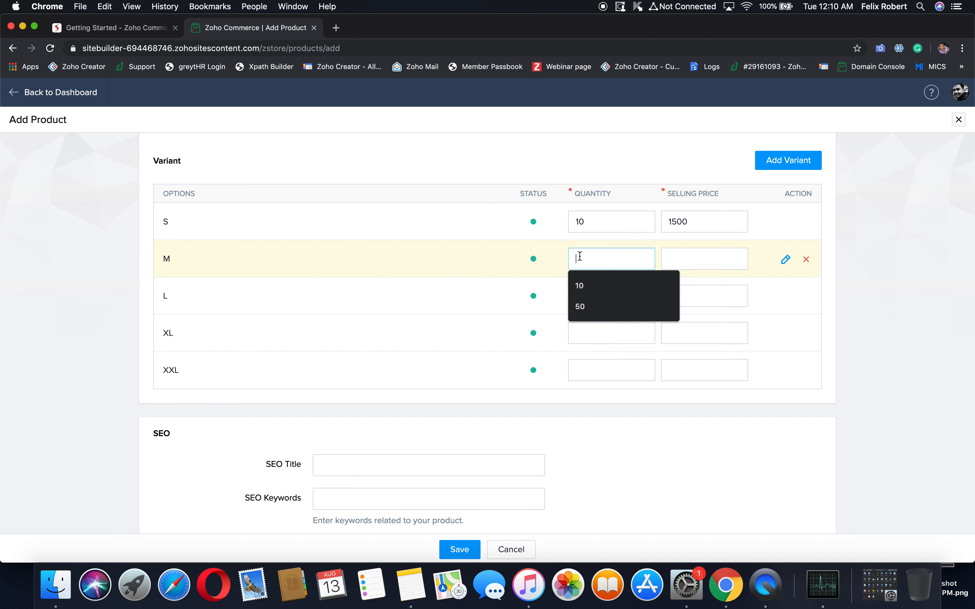
pyautogui.write('10')
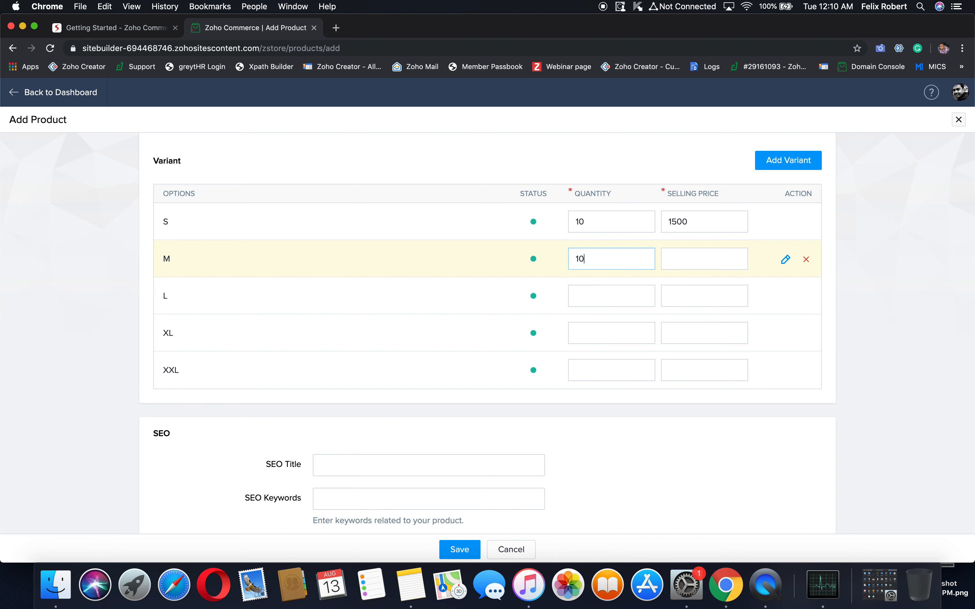
pyautogui.doubleClick(692, 223)
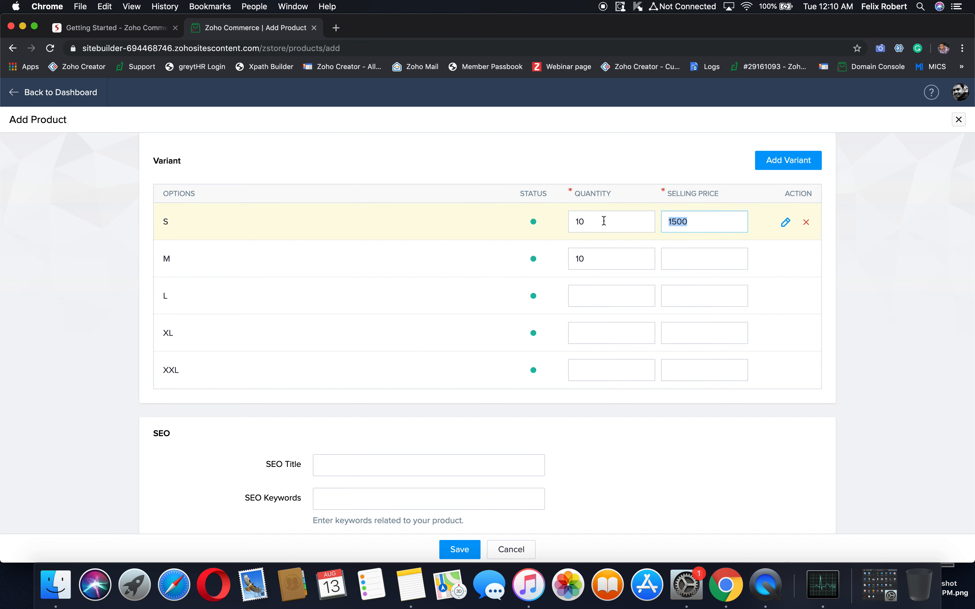
pyautogui.press('super+c')
pyautogui.click(673, 257)
pyautogui.press('super+v')
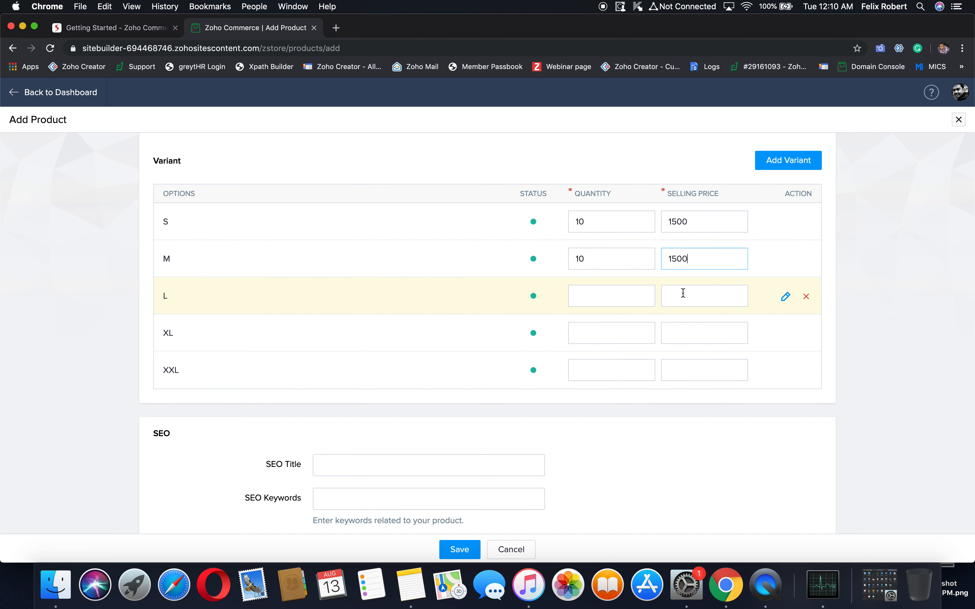
# Set the selling price of the L, XL and XXL variants to 1500, reusing the copied value
pyautogui.click(683, 296)
pyautogui.press('super+v')
pyautogui.click(682, 327)
pyautogui.press('super+v')
pyautogui.click(684, 370)
pyautogui.press('super+v')
# Set the quantity of the L, XL and XXL variants to 10 each
pyautogui.click(580, 290)
pyautogui.write('10')
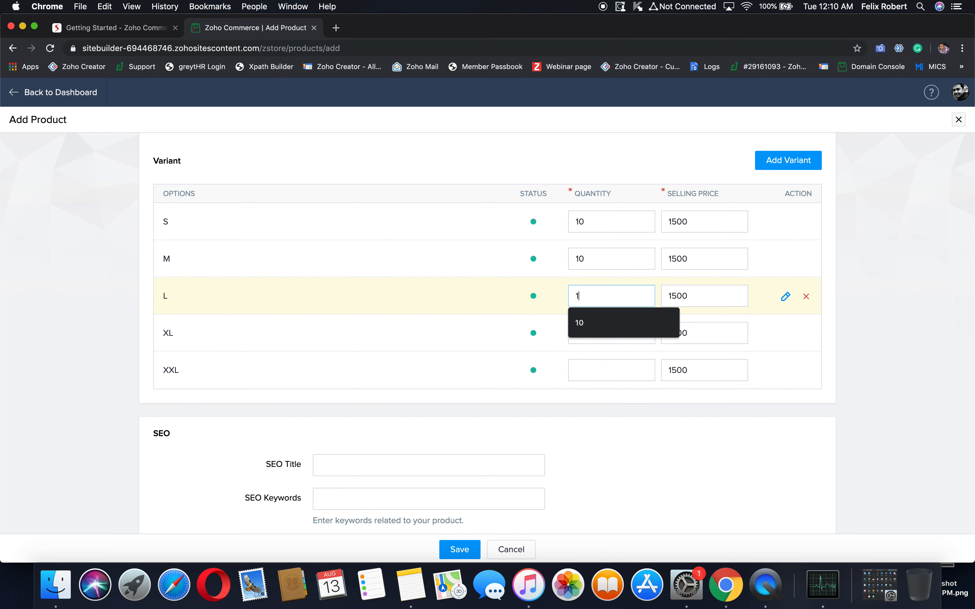
pyautogui.press('BackSpace')
pyautogui.press('BackSpace')
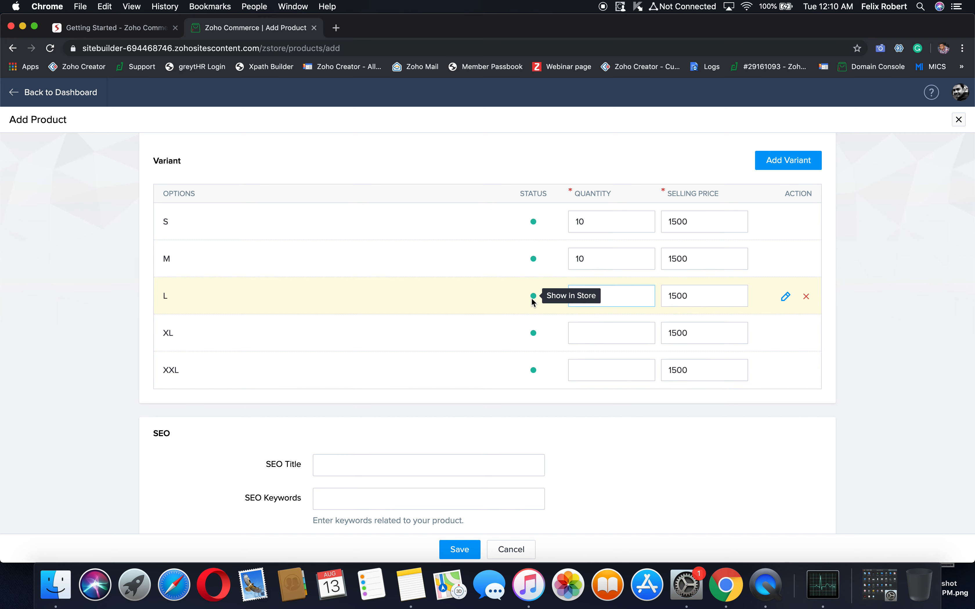
pyautogui.write('10')
pyautogui.click(616, 331)
pyautogui.write('10')
pyautogui.click(606, 365)
pyautogui.write('10')
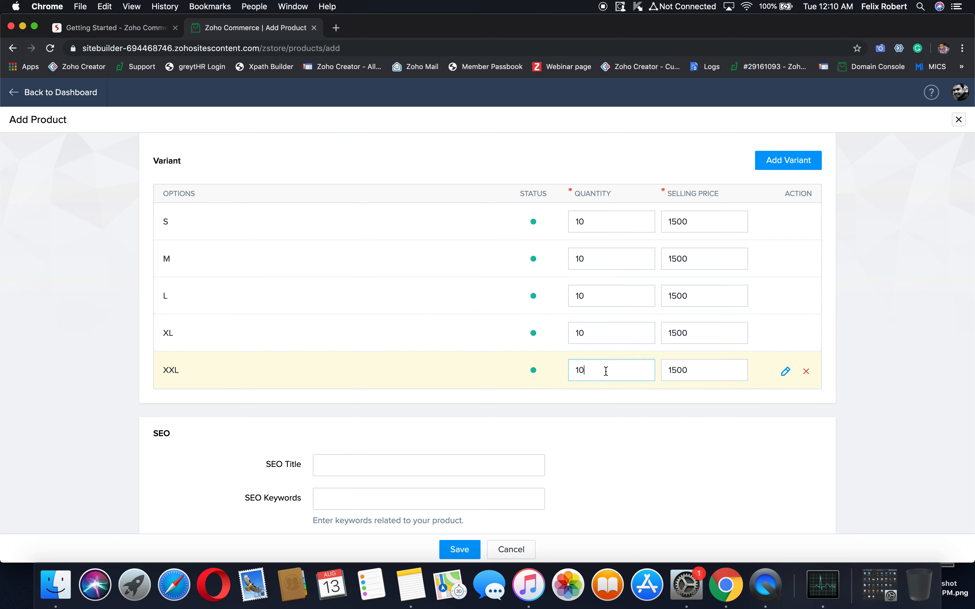
pyautogui.click(710, 414)
# Copy "Little Black Polyester Dress - Zylker's Fashion" from the Little Black Dress note in Notes into the product's SEO title
pyautogui.scroll(-5, 710, 414)
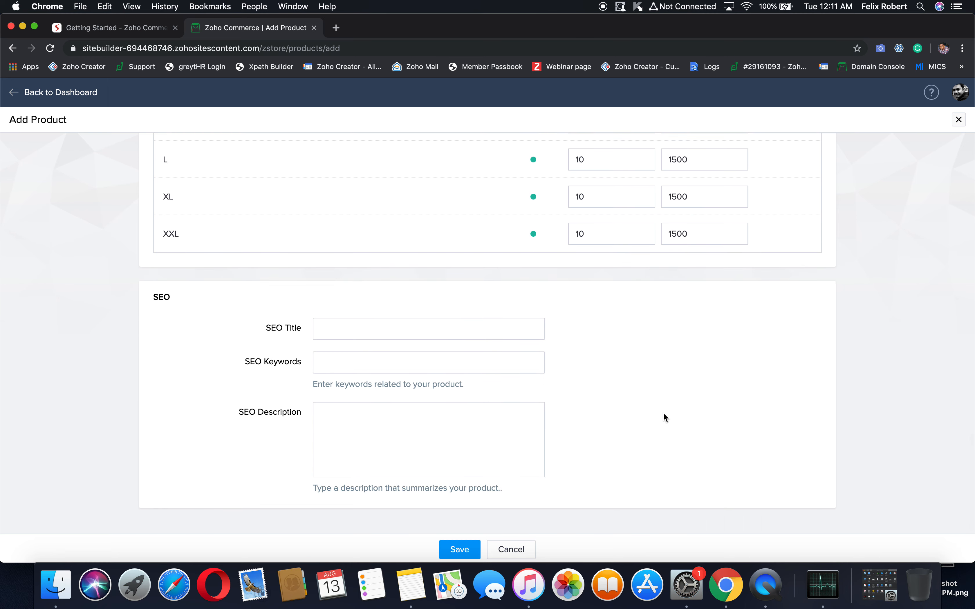
pyautogui.scroll(15, 664, 415)
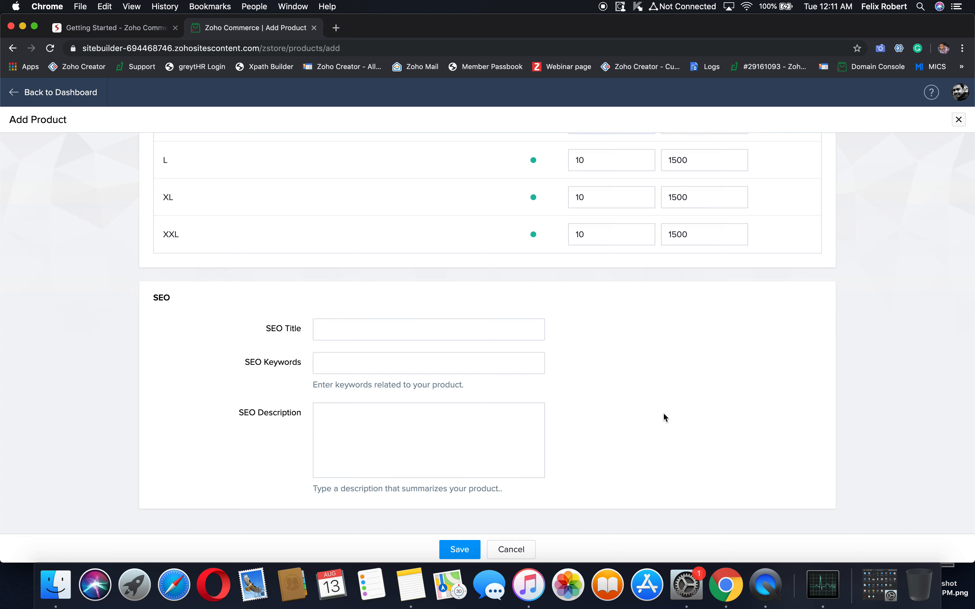
pyautogui.scroll(3, 664, 414)
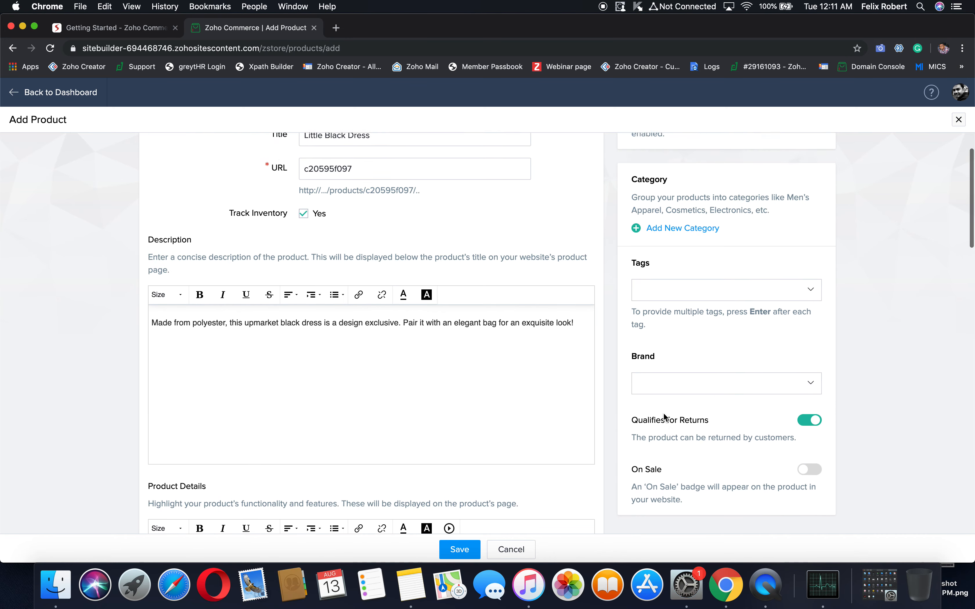
pyautogui.scroll(-10, 664, 413)
pyautogui.scroll(-10, 663, 413)
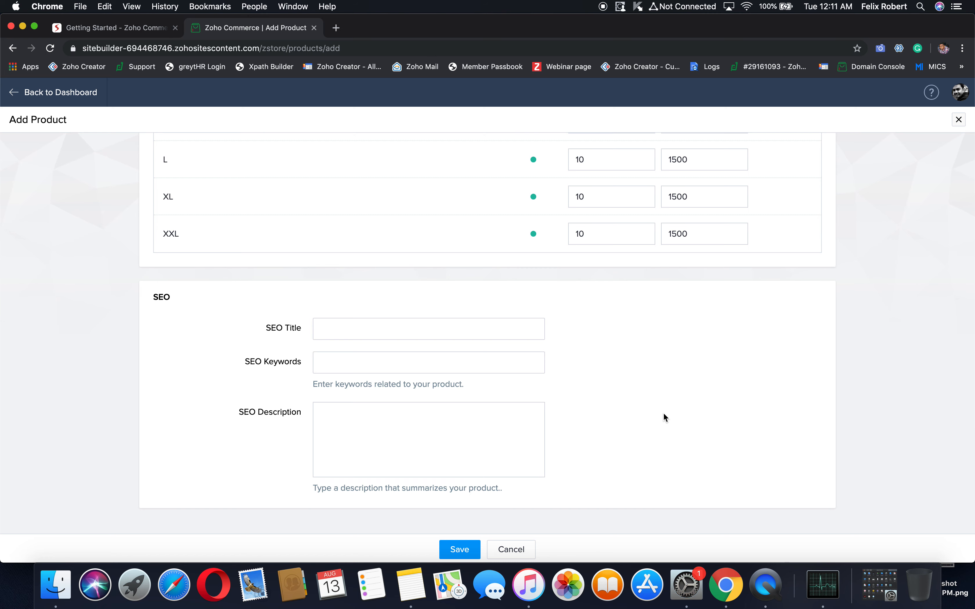
pyautogui.press('super+Tab')
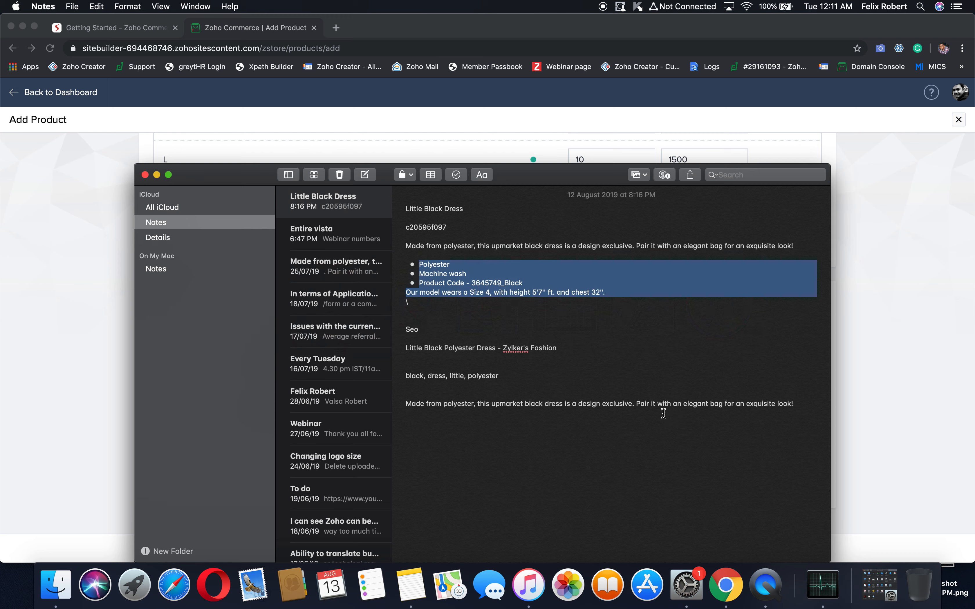
pyautogui.moveTo(405, 343); pyautogui.dragTo(566, 346)
pyautogui.press('super+c')
pyautogui.press('super+Tab')
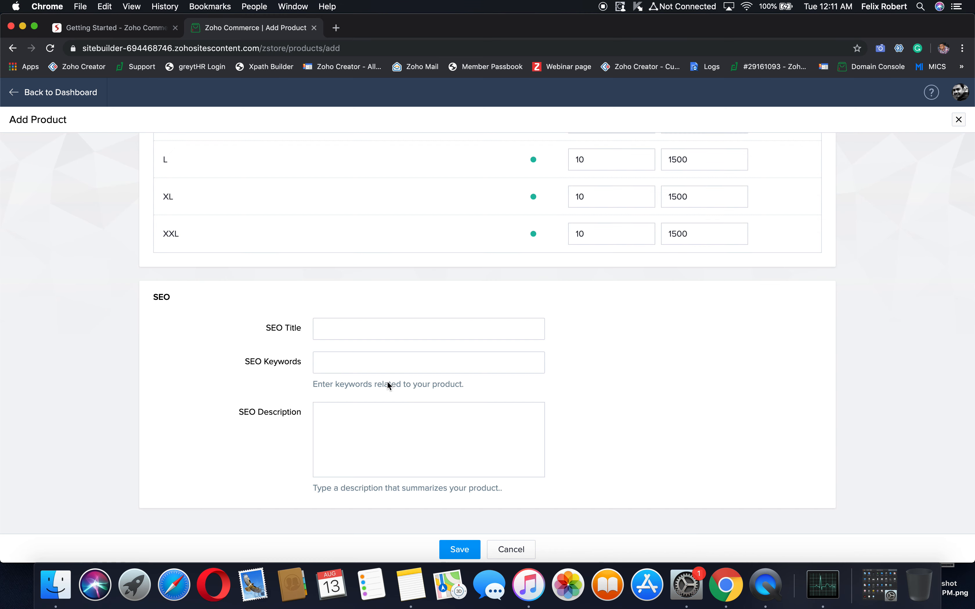
pyautogui.click(390, 329)
pyautogui.press('super+v')
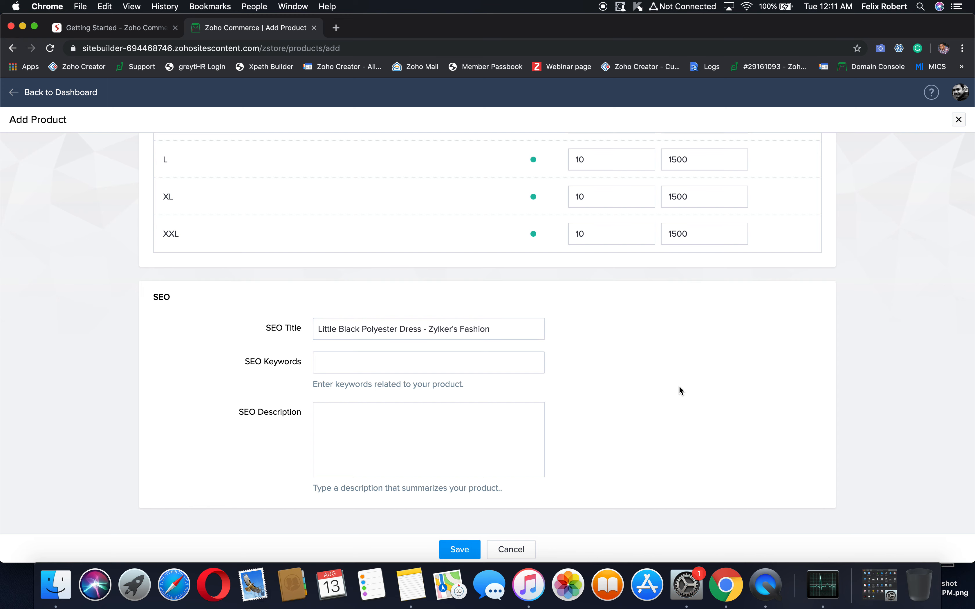
# Copy the keywords "black, dress, little, polyester" from the note in Notes into the product's SEO keywords
pyautogui.press('super+Tab')
pyautogui.moveTo(407, 376); pyautogui.dragTo(503, 376)
pyautogui.press('super+c')
pyautogui.press('super+Tab')
pyautogui.click(405, 360)
pyautogui.press('super+v')
# Copy the "Made from polyester..." sentence under the keywords in Notes into the product's SEO description, and decline the Grammarly tour
pyautogui.press('super+Tab')
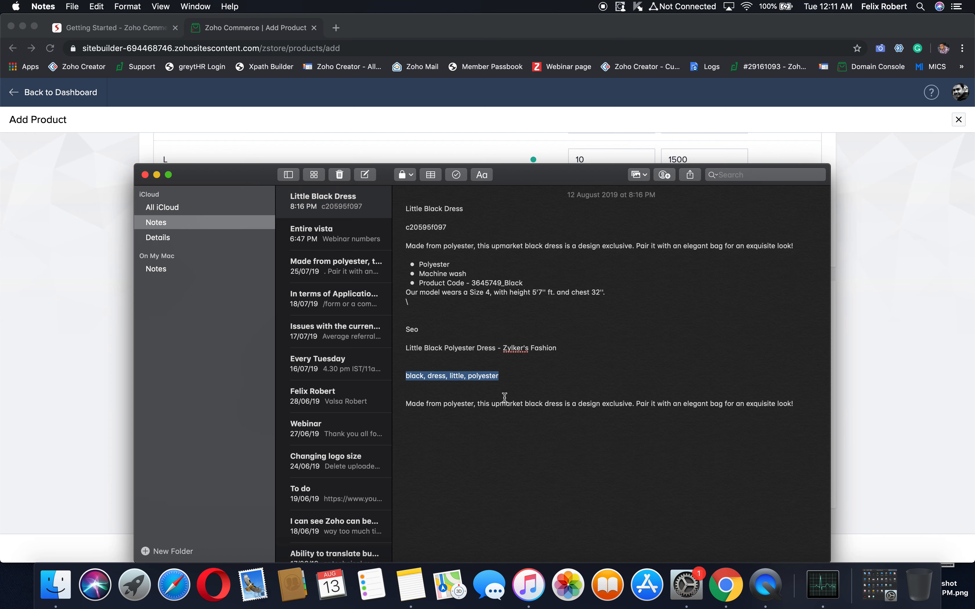
pyautogui.moveTo(407, 404); pyautogui.dragTo(806, 408)
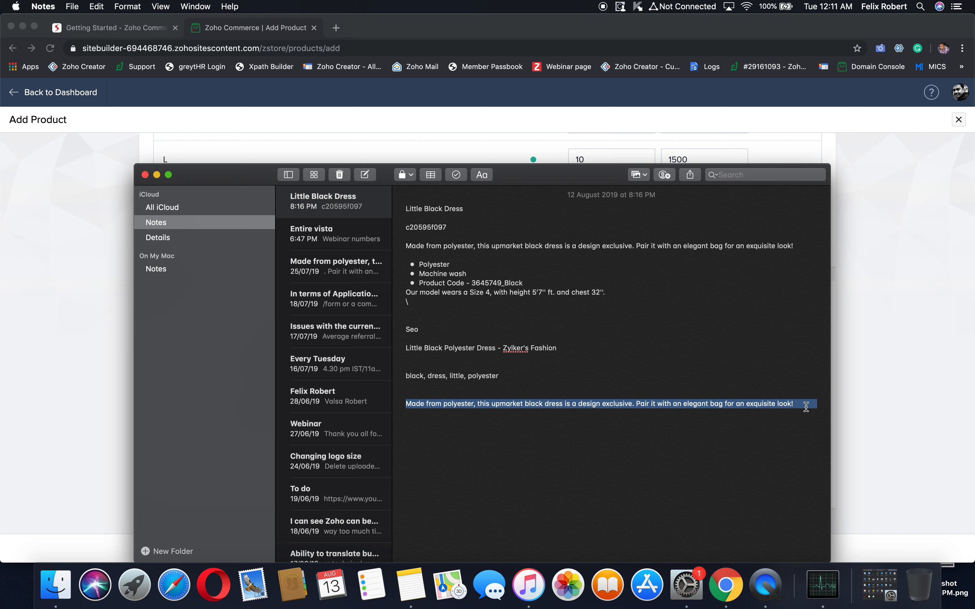
pyautogui.press('super+c')
pyautogui.press('super+Tab')
pyautogui.click(478, 445)
pyautogui.press('super+v')
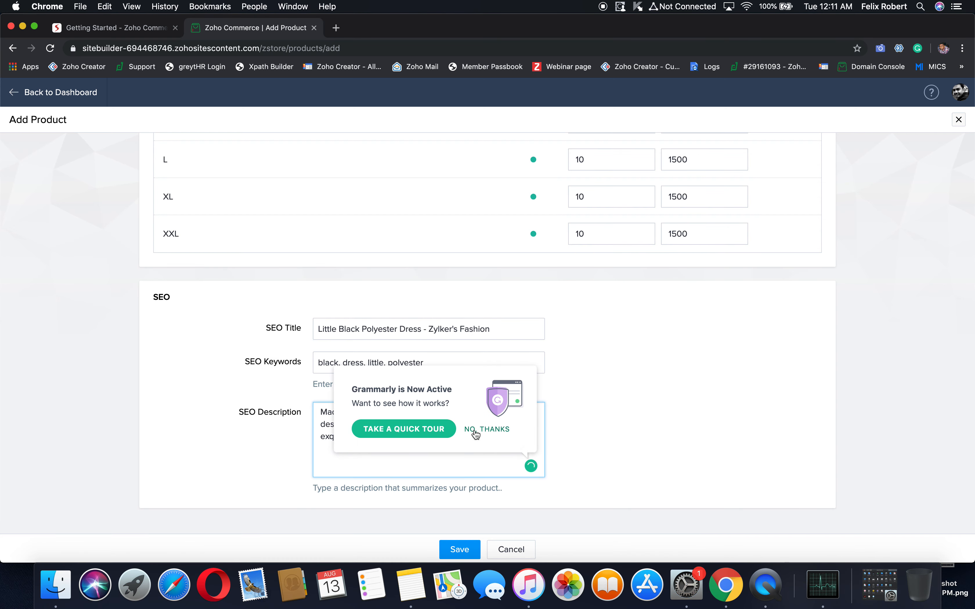
pyautogui.click(475, 430)
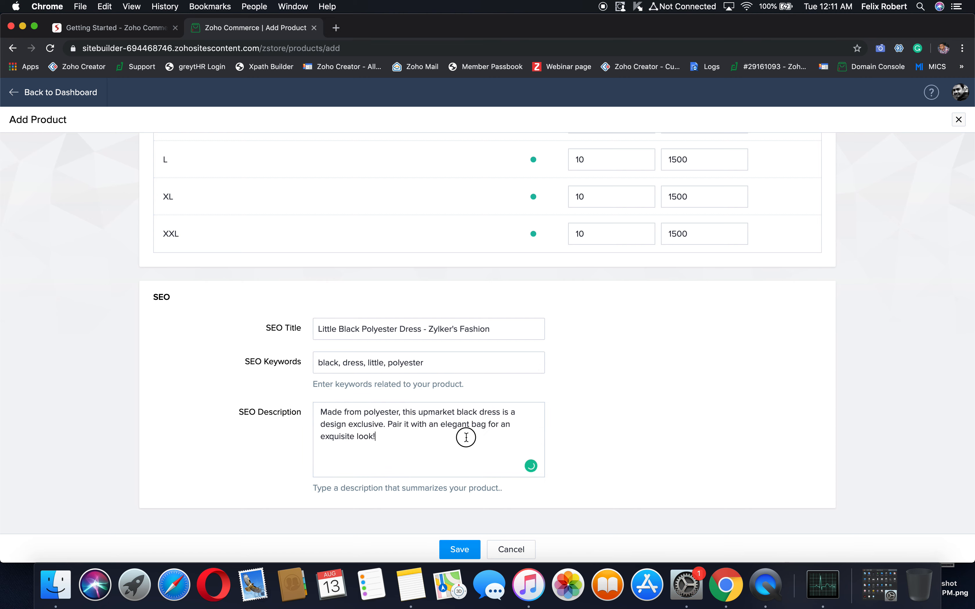
# Switch the product's Show in Store setting off and back on, leaving it enabled
pyautogui.scroll(15, 666, 425)
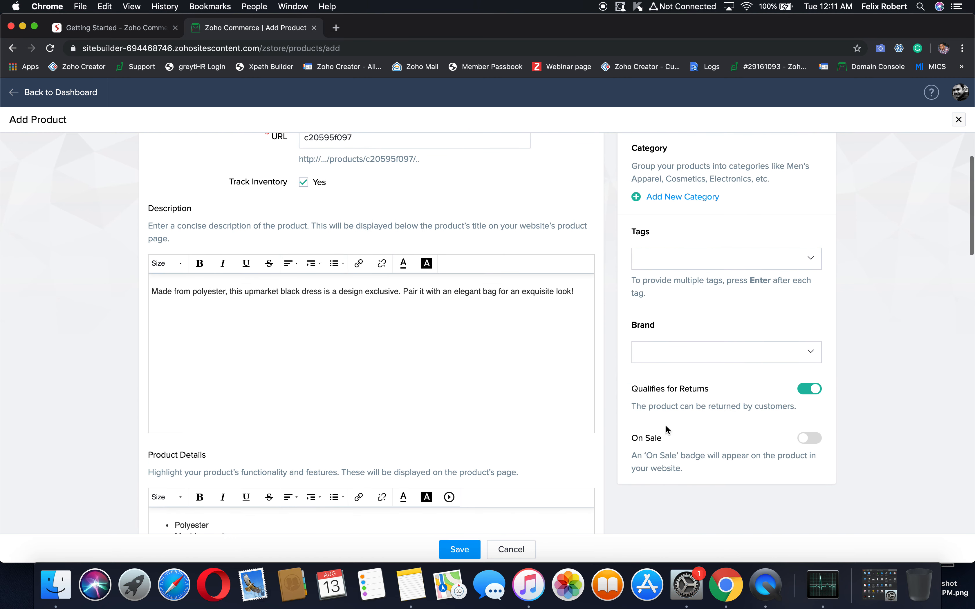
pyautogui.scroll(4, 666, 428)
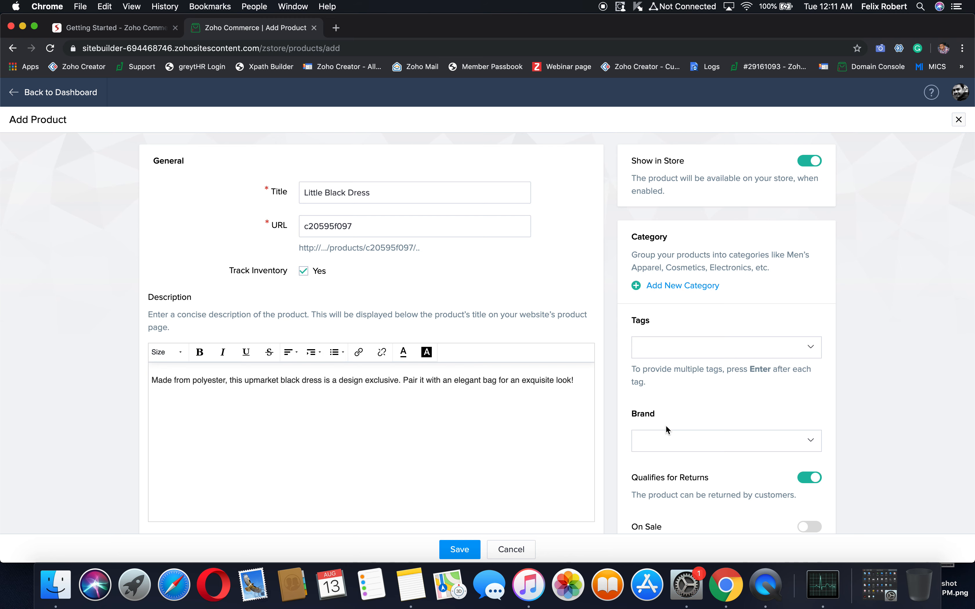
pyautogui.scroll(-3, 666, 425)
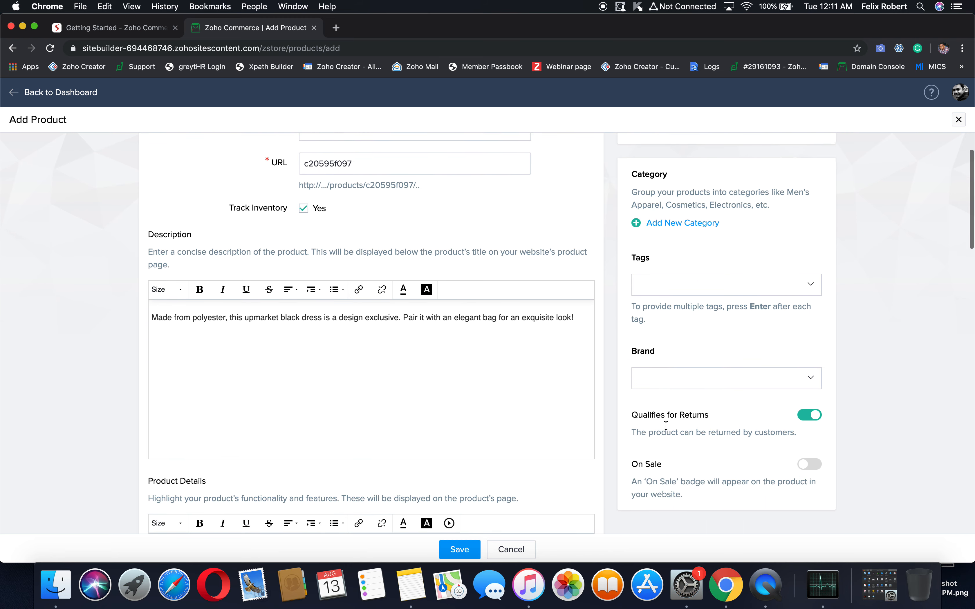
pyautogui.scroll(-2, 666, 425)
pyautogui.scroll(-3, 666, 426)
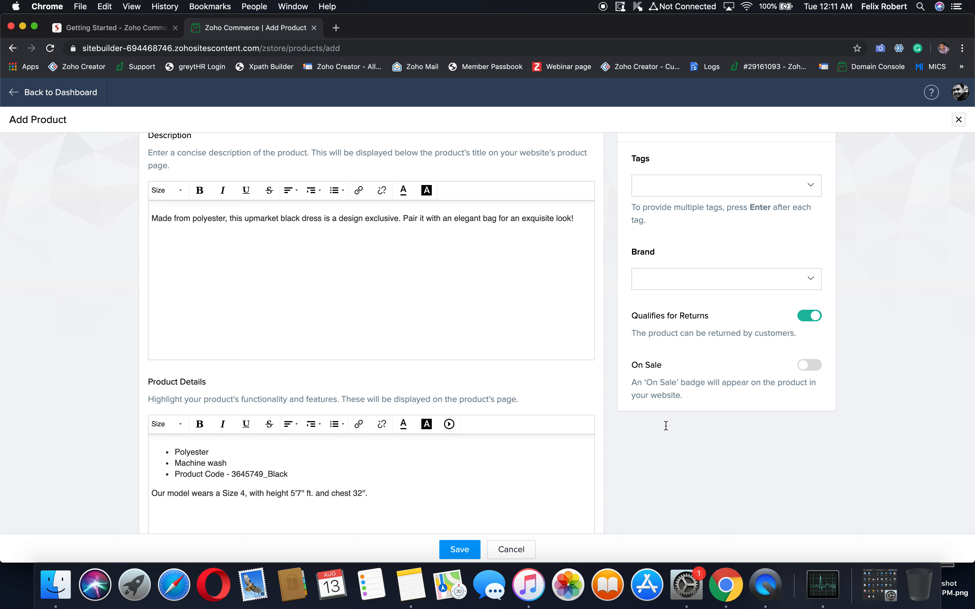
pyautogui.scroll(8, 666, 425)
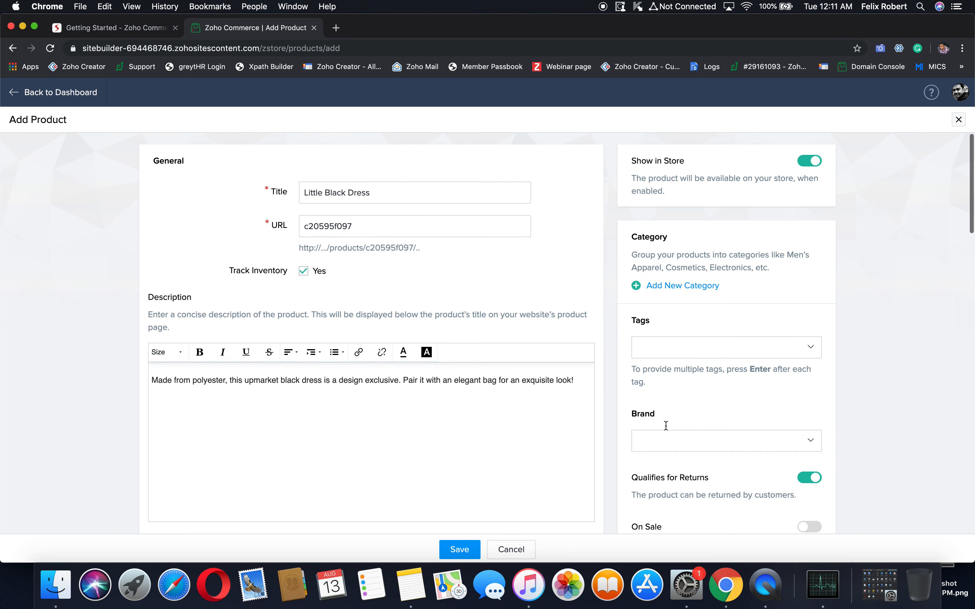
pyautogui.scroll(1, 666, 426)
pyautogui.click(808, 163)
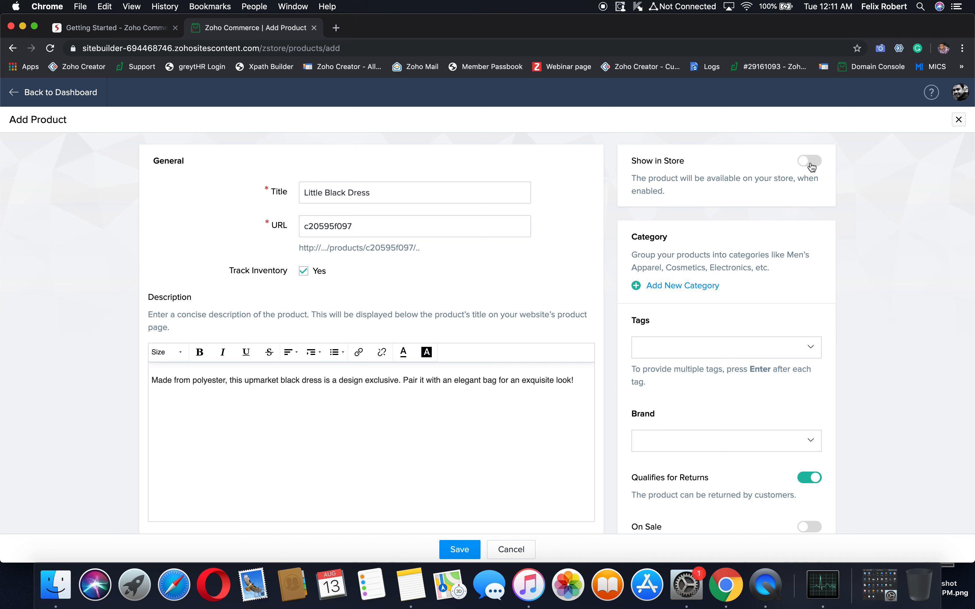
pyautogui.click(812, 166)
pyautogui.click(811, 164)
pyautogui.click(811, 165)
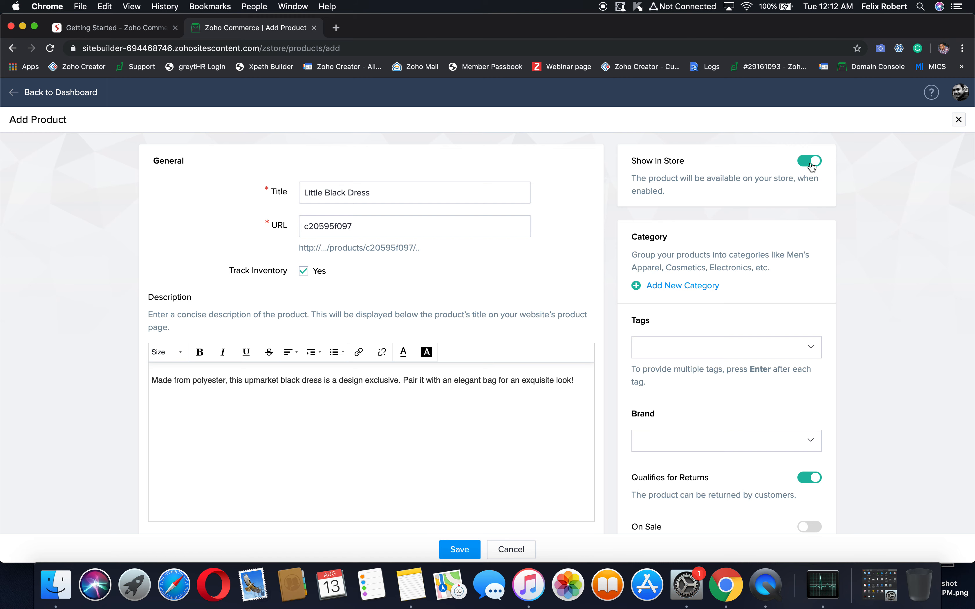
# Save the Little Black Dress product and dismiss the disk space notification
pyautogui.click(466, 550)
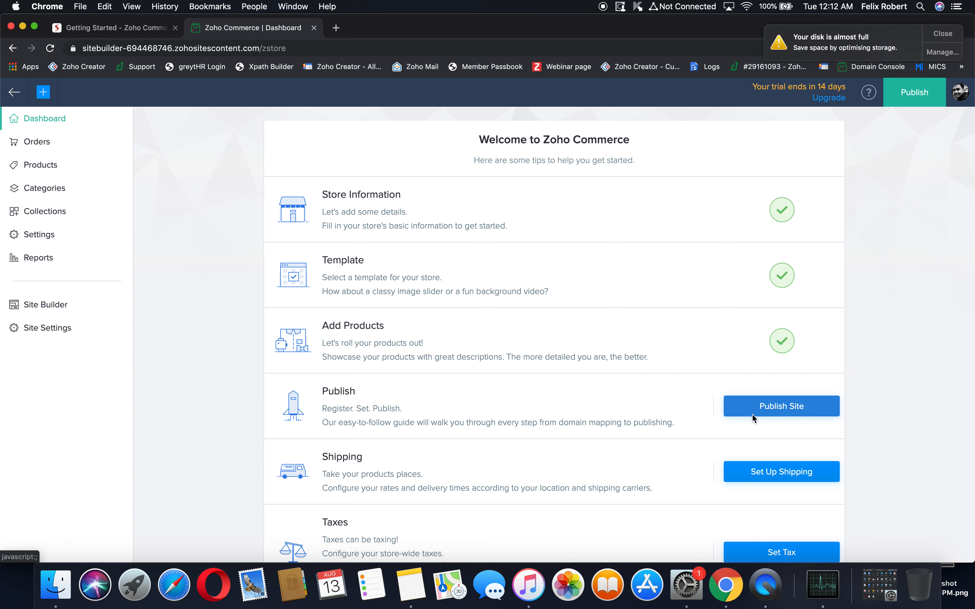
pyautogui.click(936, 32)
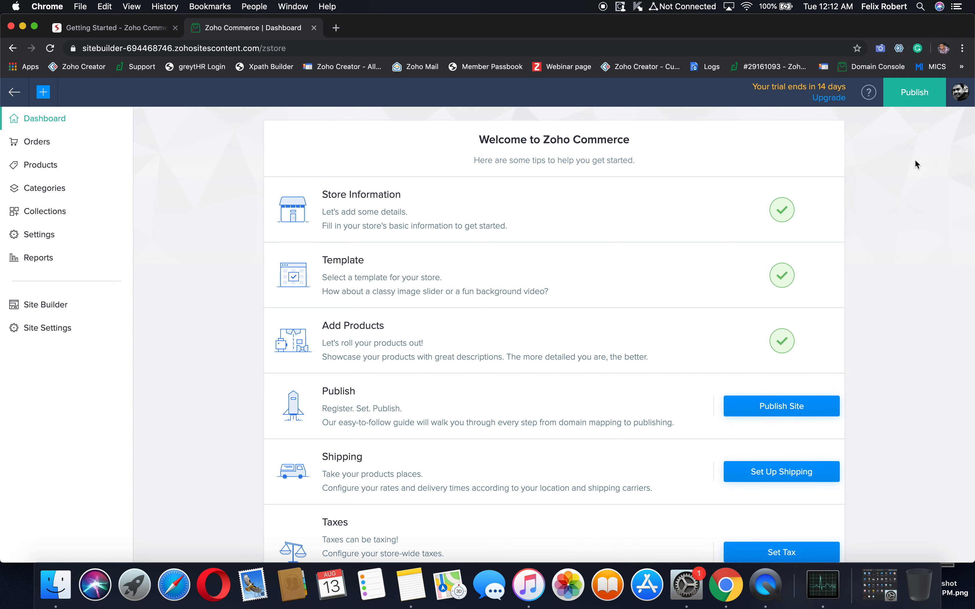
# Open the site publishing setup, examine the subdomain, own-domain and new-domain choices, and close it without choosing one
pyautogui.click(783, 410)
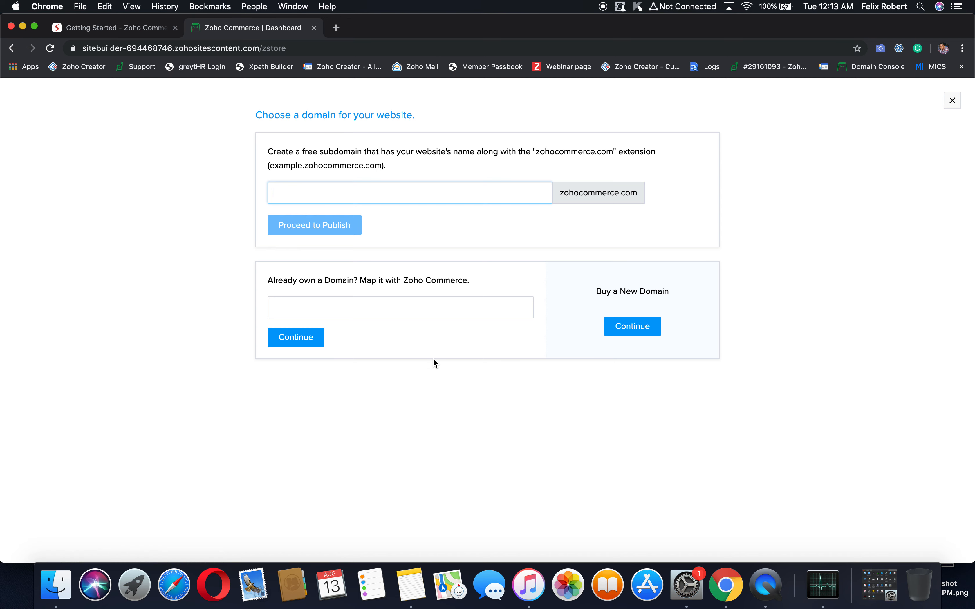
pyautogui.click(413, 305)
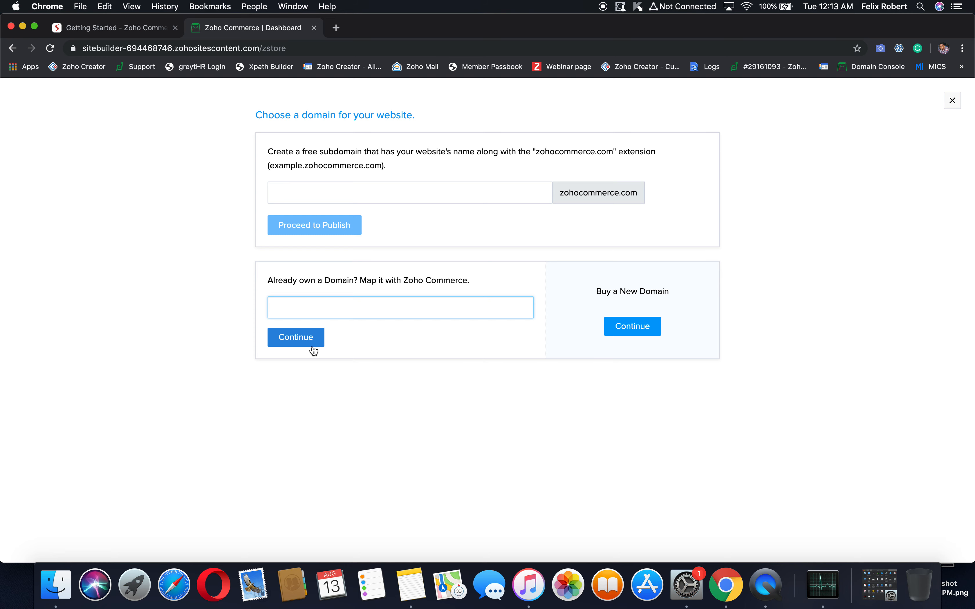
pyautogui.click(953, 100)
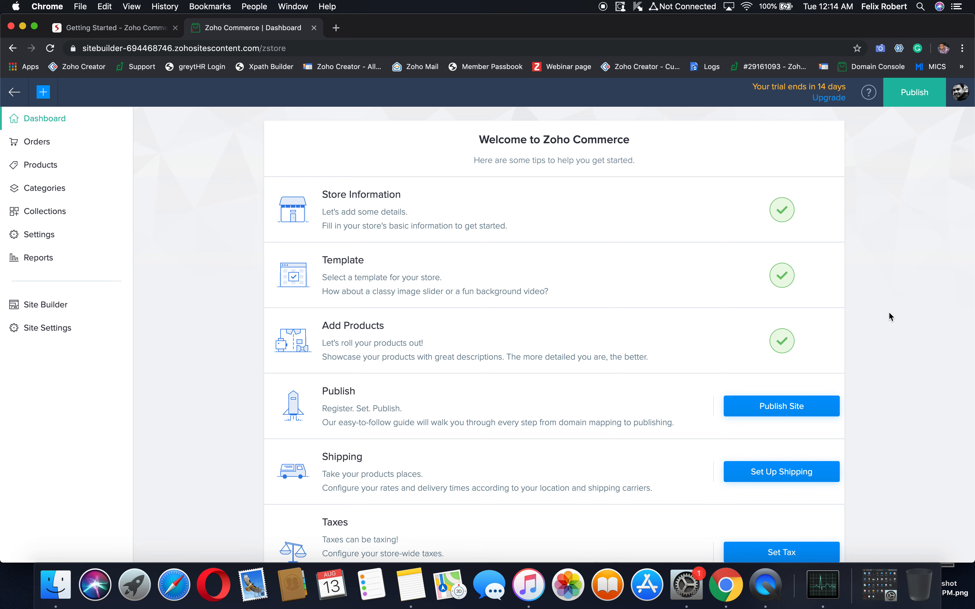
# Start the shipping setup from the dashboard and create a new shipping zone titled "South Zone"
pyautogui.scroll(-3, 889, 312)
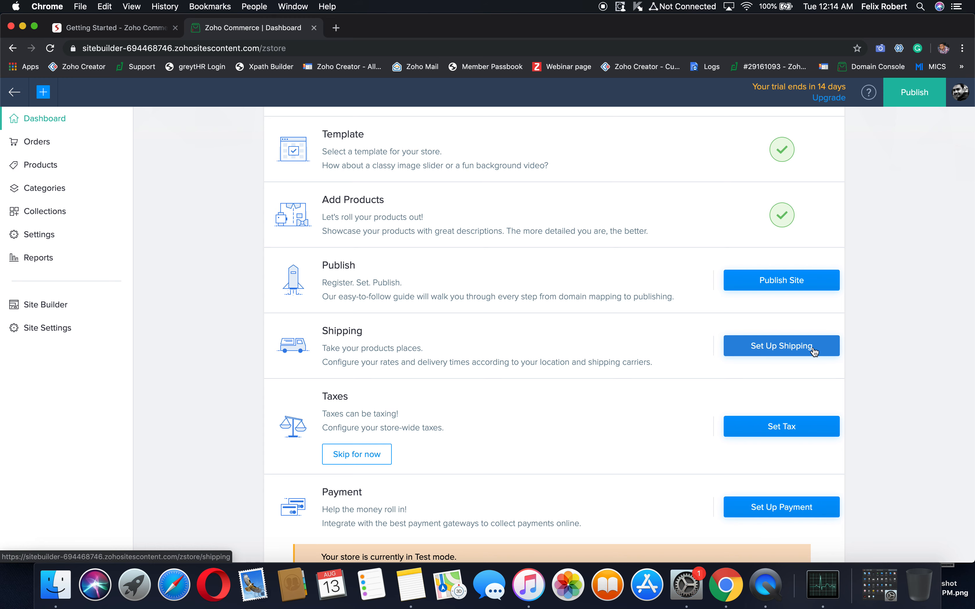
pyautogui.click(814, 351)
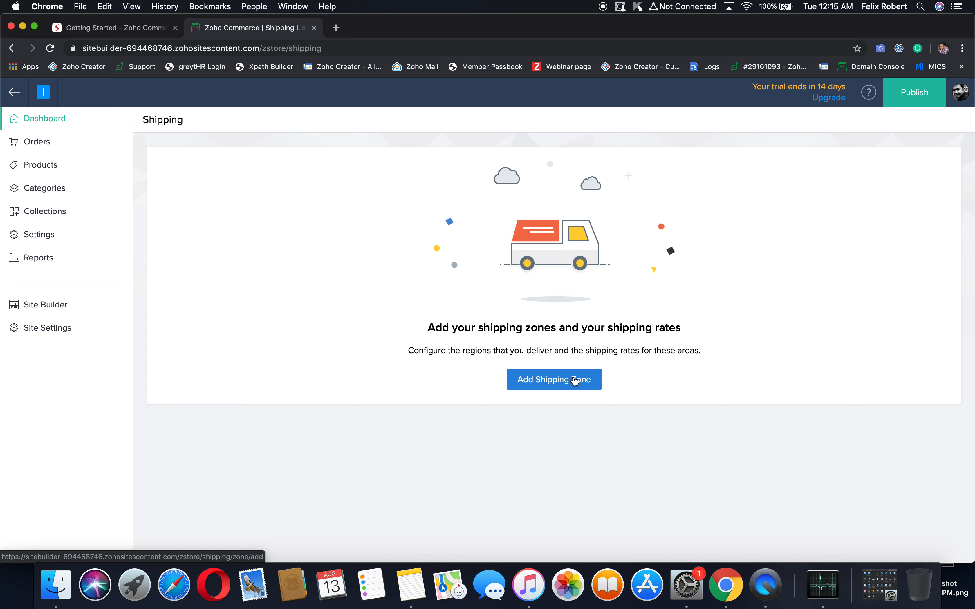
pyautogui.click(575, 380)
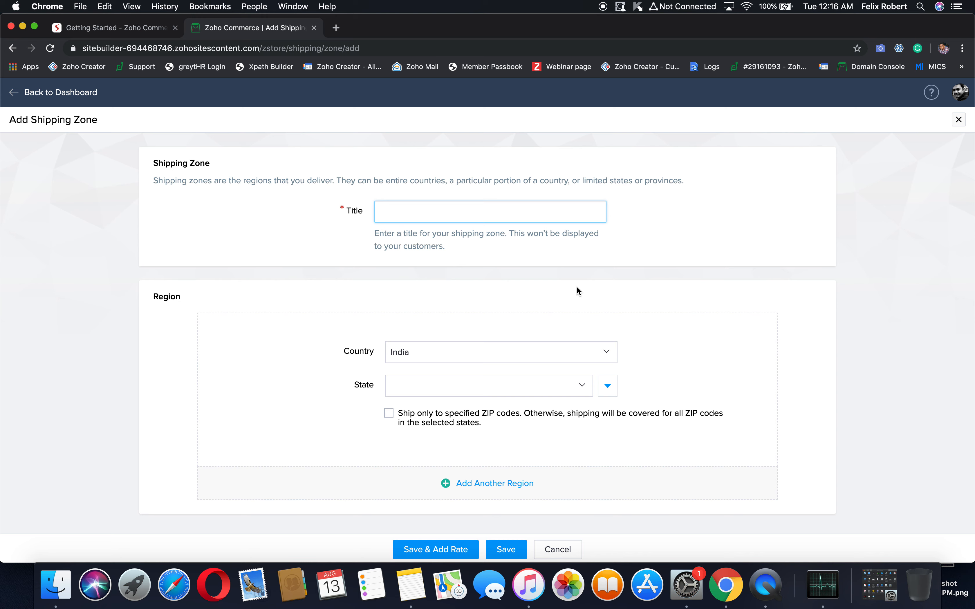
pyautogui.write('South Zone')
# Add Tamil Nadu and Kerala as the states covered by the zone's India region
pyautogui.click(421, 389)
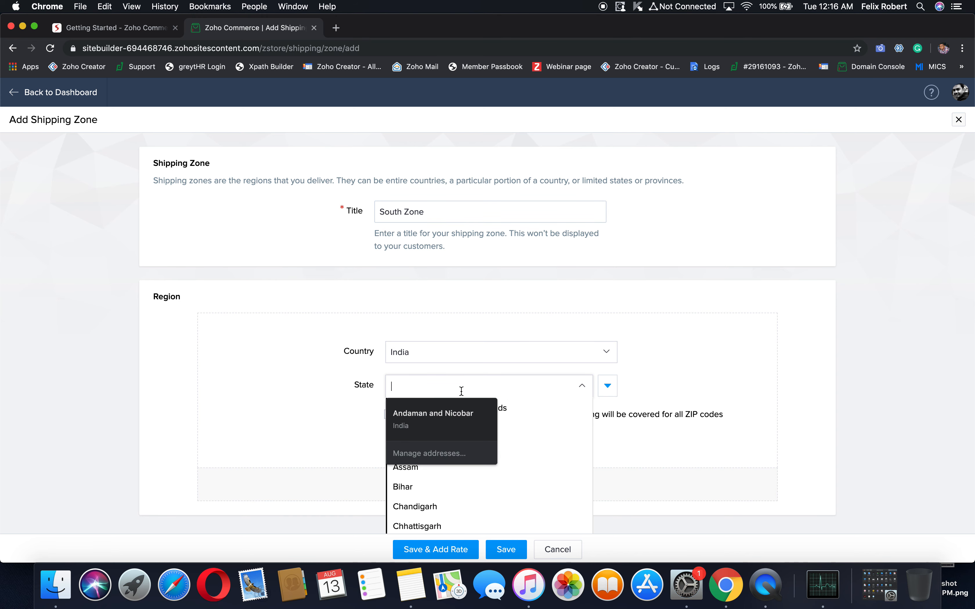
pyautogui.write('Tamil')
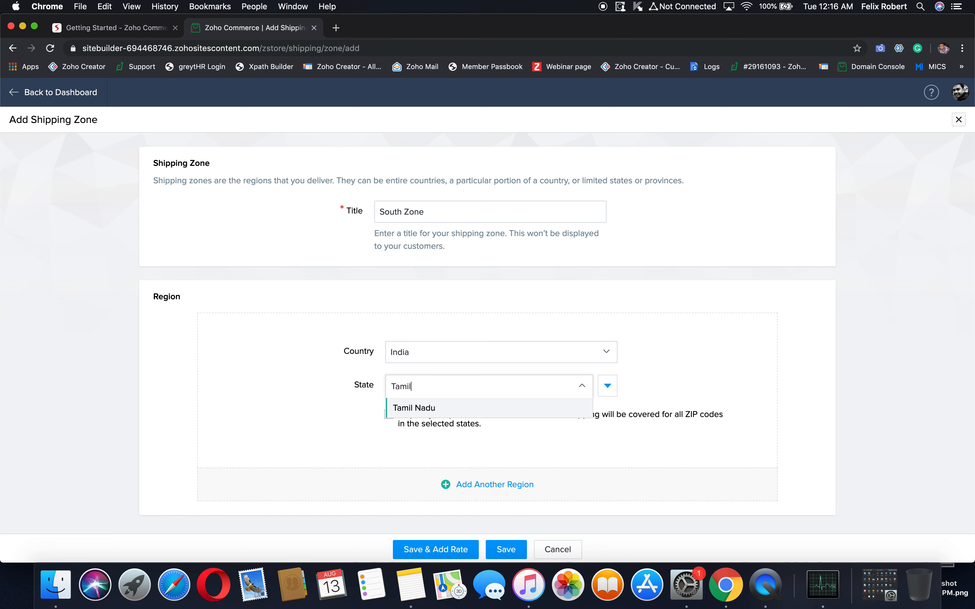
pyautogui.click(475, 415)
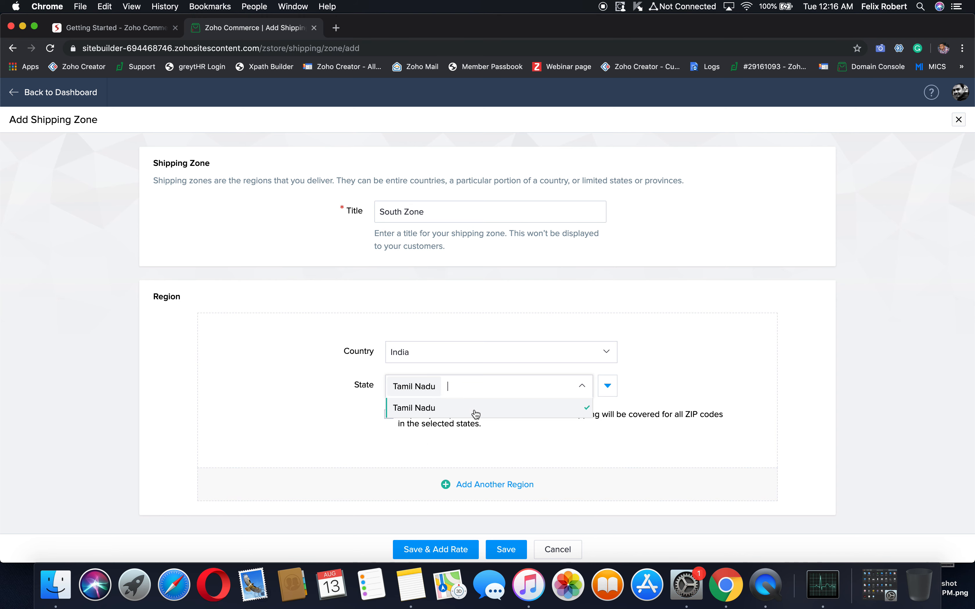
pyautogui.write('kera')
pyautogui.click(453, 410)
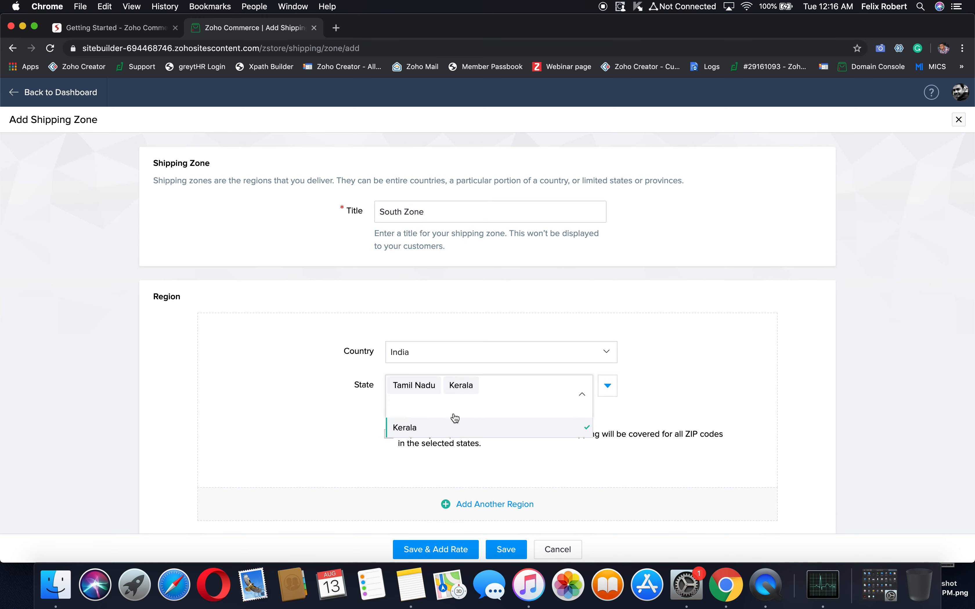
# Try to add Andhra Pradesh to the states of the India region
pyautogui.write('An')
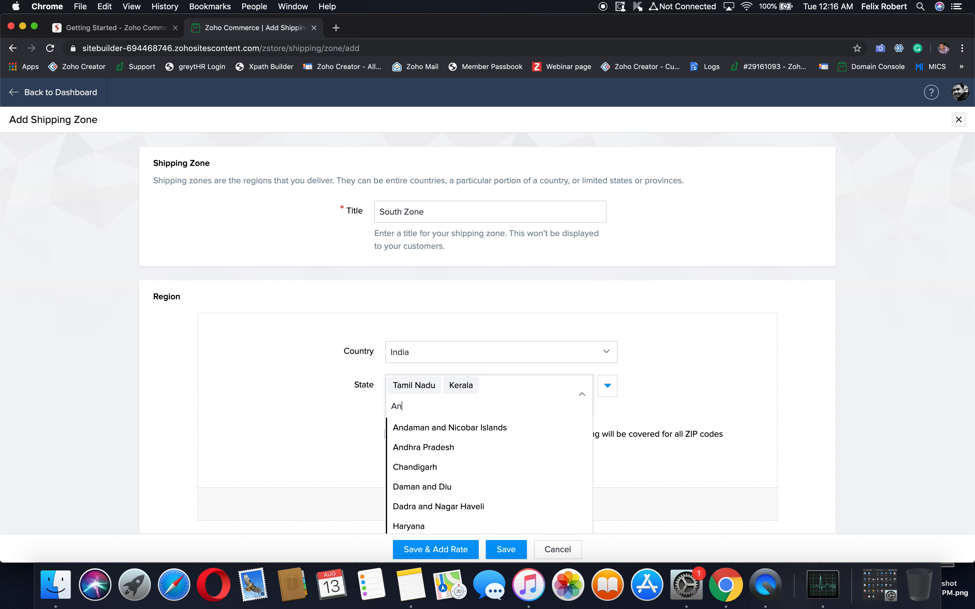
pyautogui.click(343, 433)
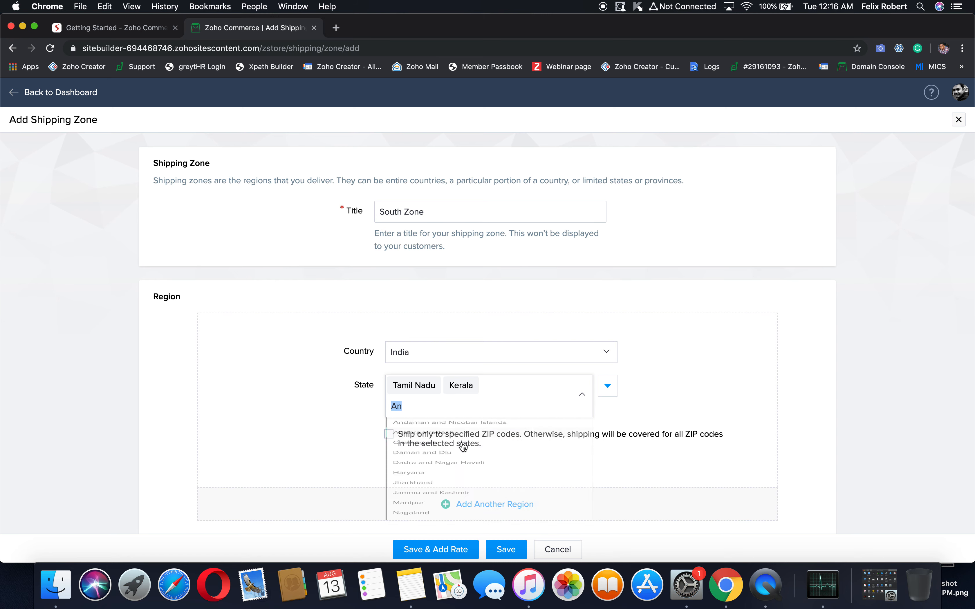
pyautogui.click(413, 409)
pyautogui.click(414, 449)
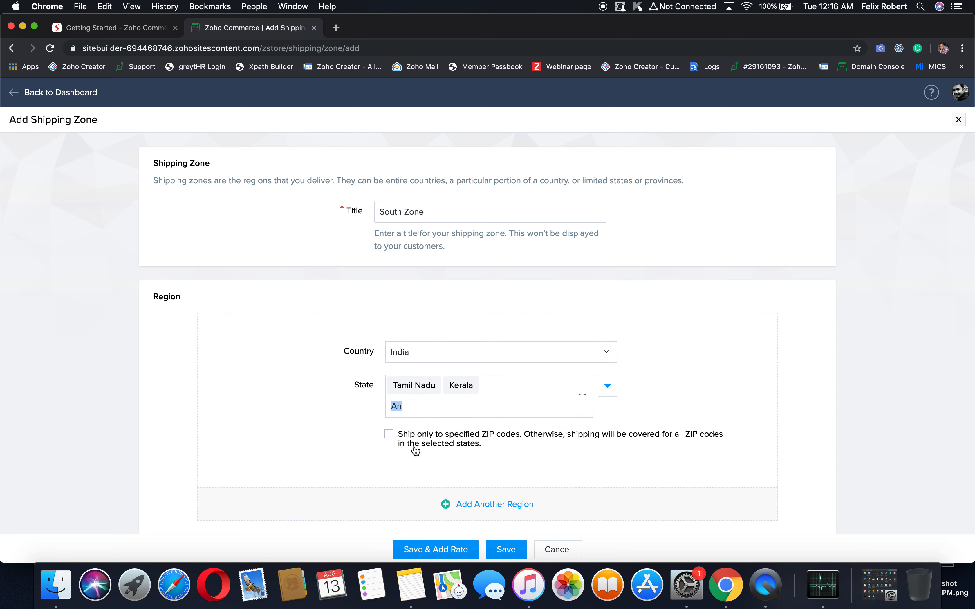
pyautogui.click(338, 425)
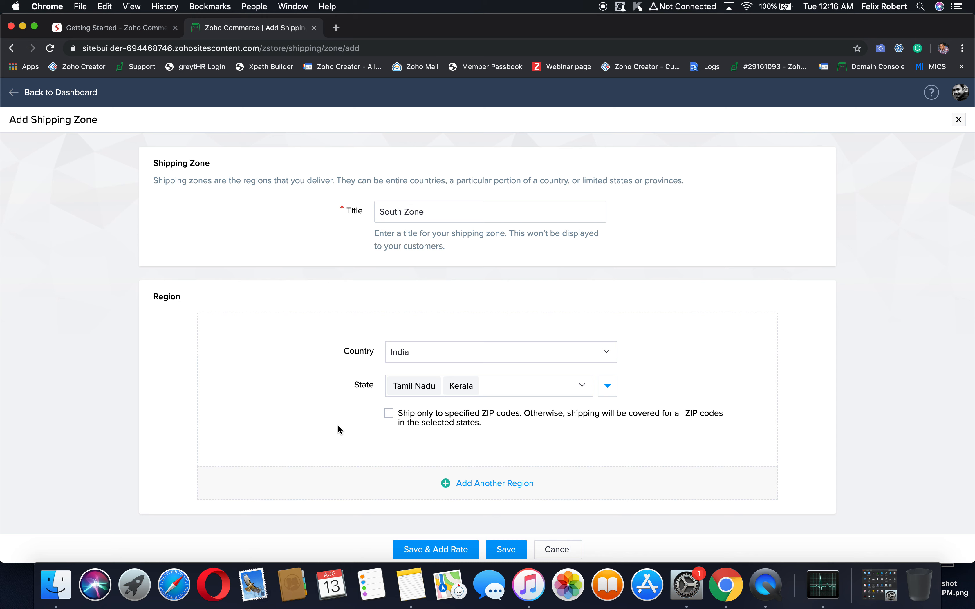
pyautogui.click(541, 391)
pyautogui.write('Andra')
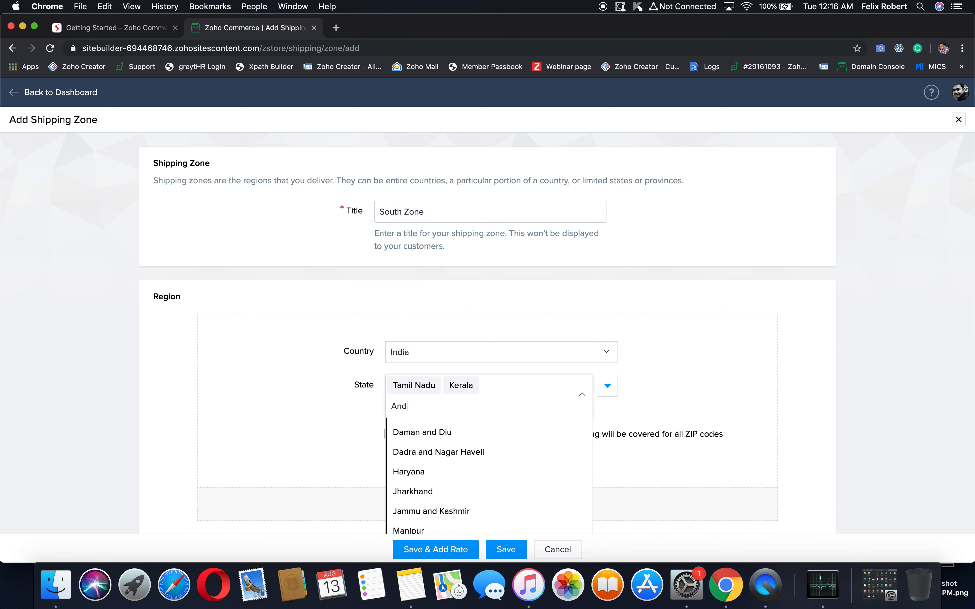
pyautogui.press('BackSpace')
pyautogui.press('BackSpace')
pyautogui.press('BackSpace')
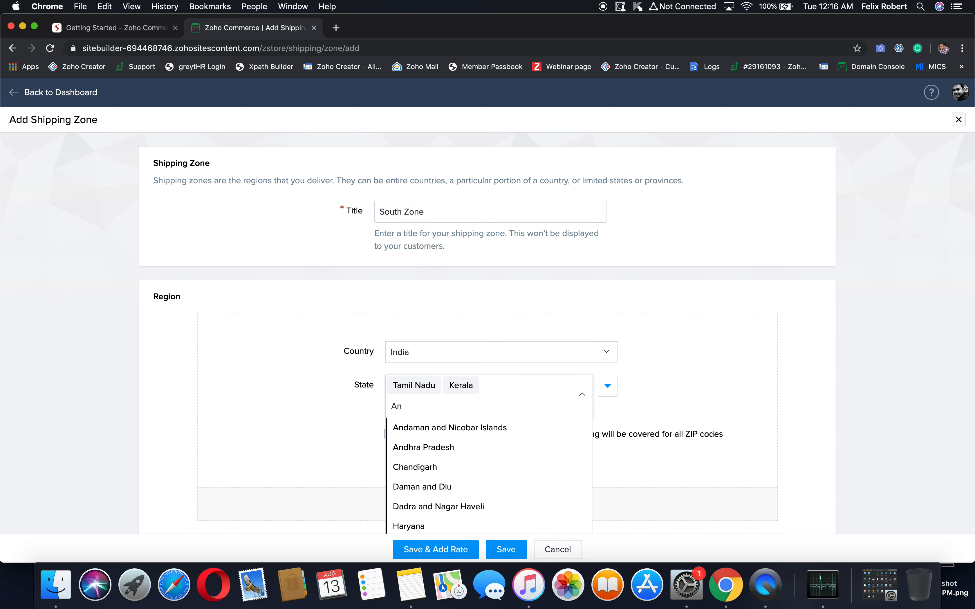
pyautogui.click(468, 448)
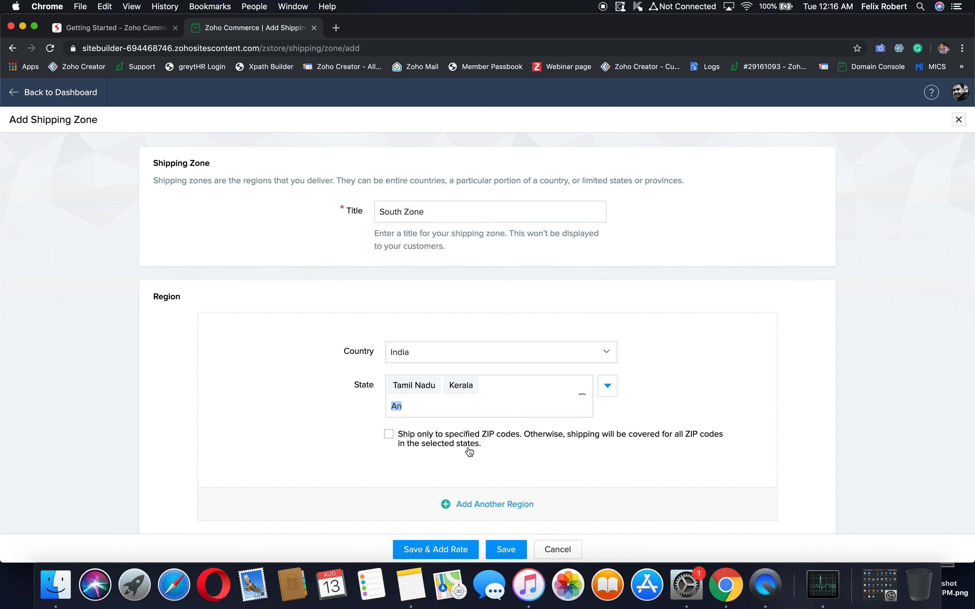
pyautogui.click(440, 407)
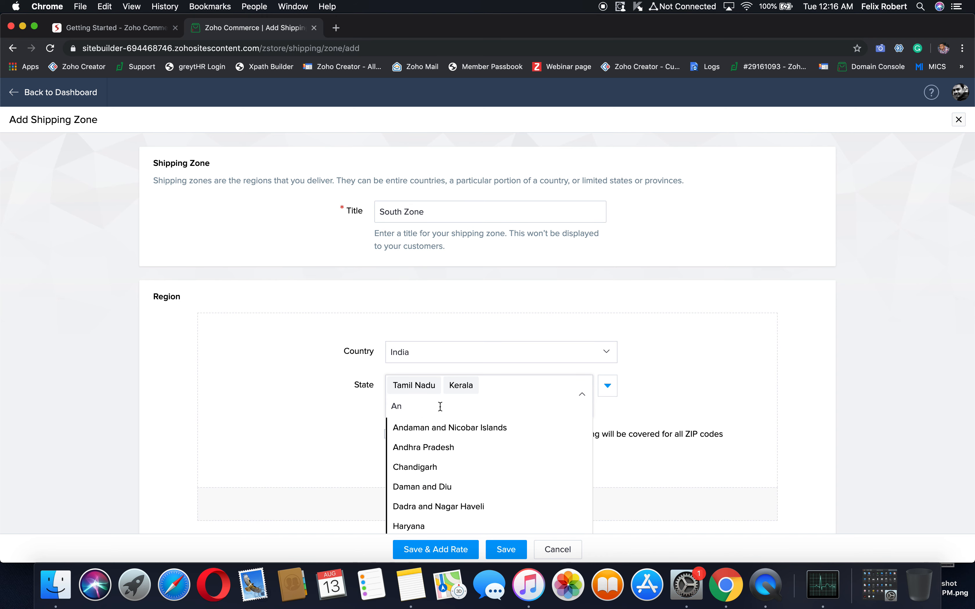
pyautogui.write('dhra')
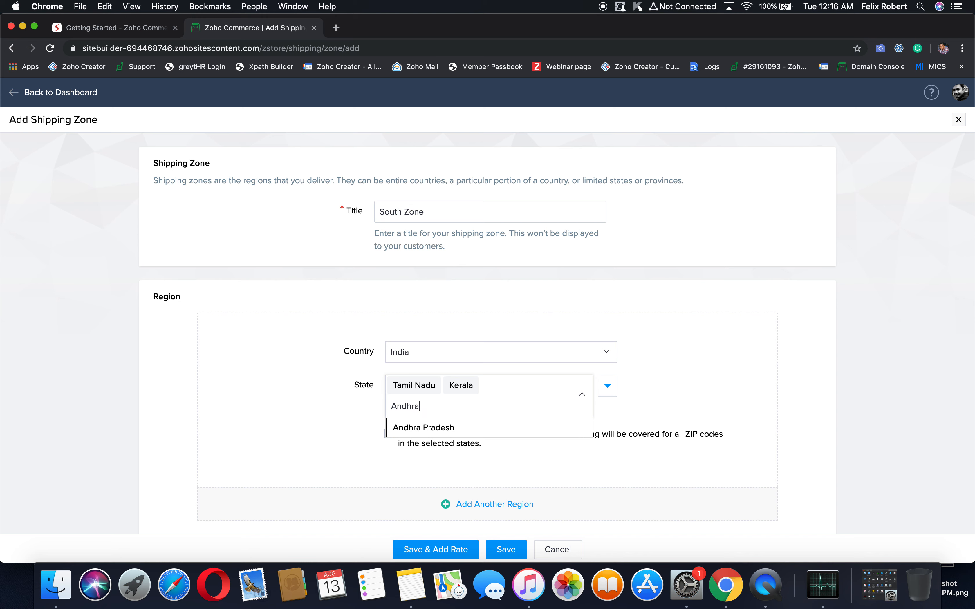
pyautogui.click(428, 428)
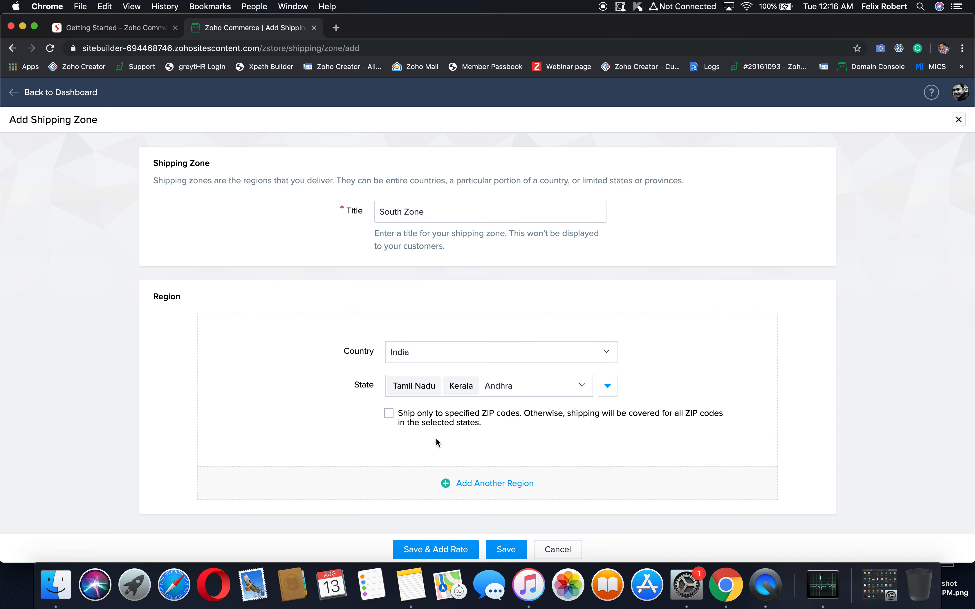
pyautogui.click(293, 423)
pyautogui.doubleClick(524, 387)
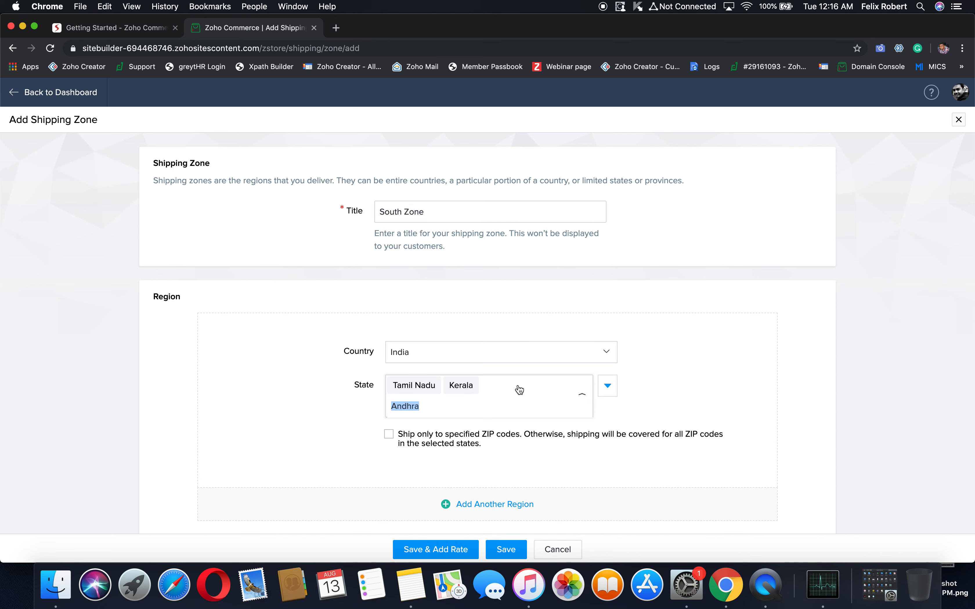
pyautogui.click(409, 429)
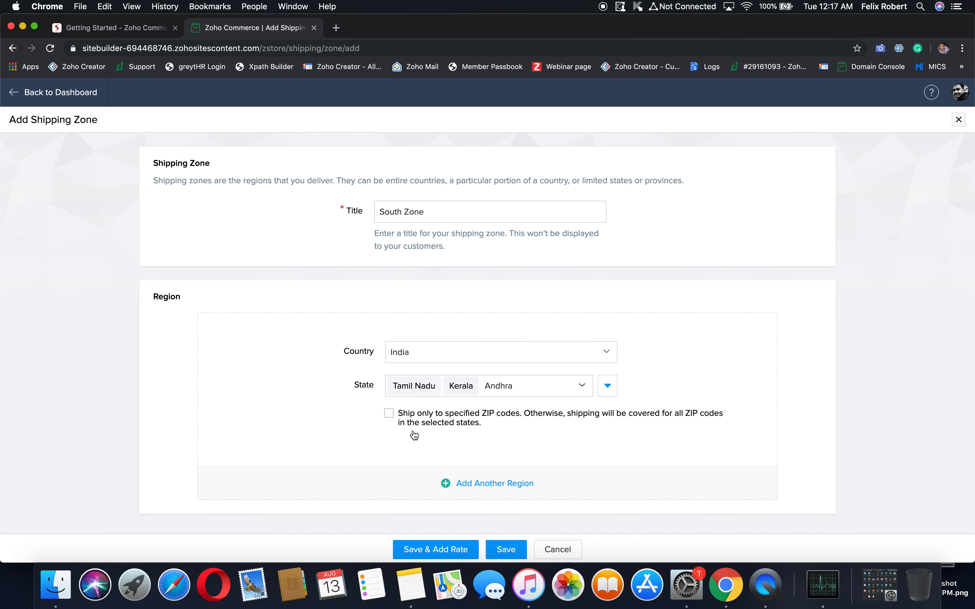
# Switch the restriction to specified ZIP codes on to view its ZIP Code field, leaving the restriction off
pyautogui.click(389, 414)
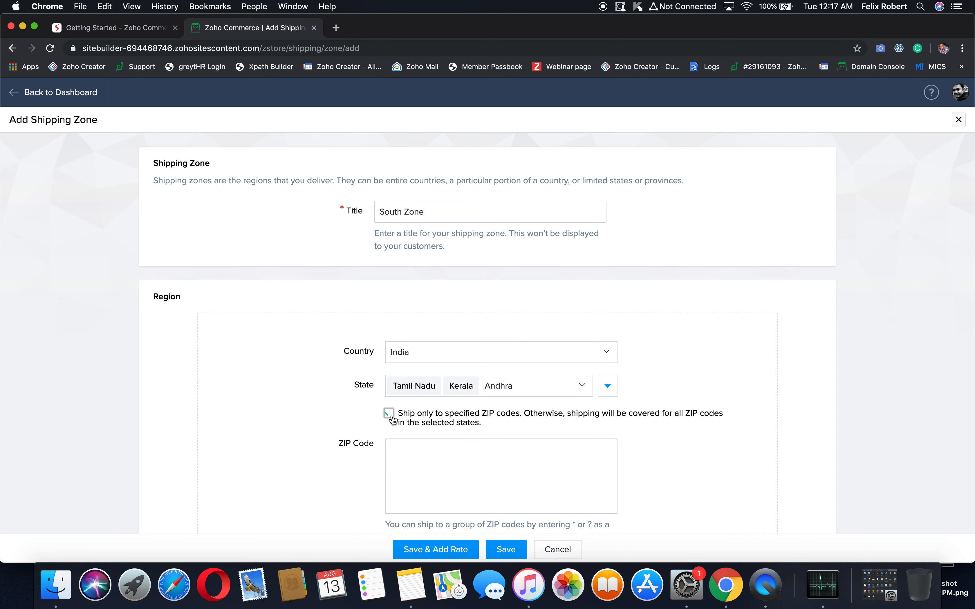
pyautogui.click(461, 468)
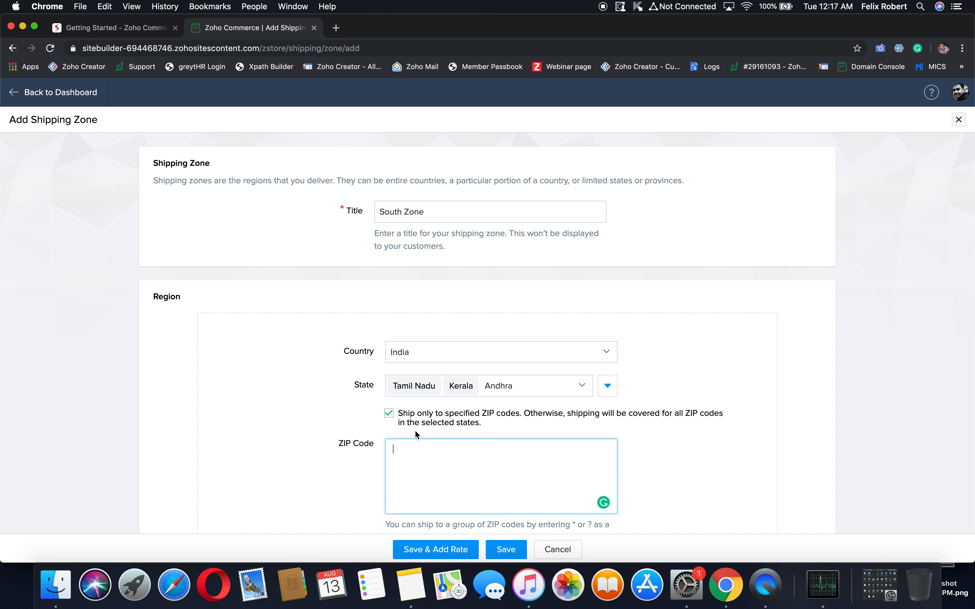
pyautogui.click(389, 415)
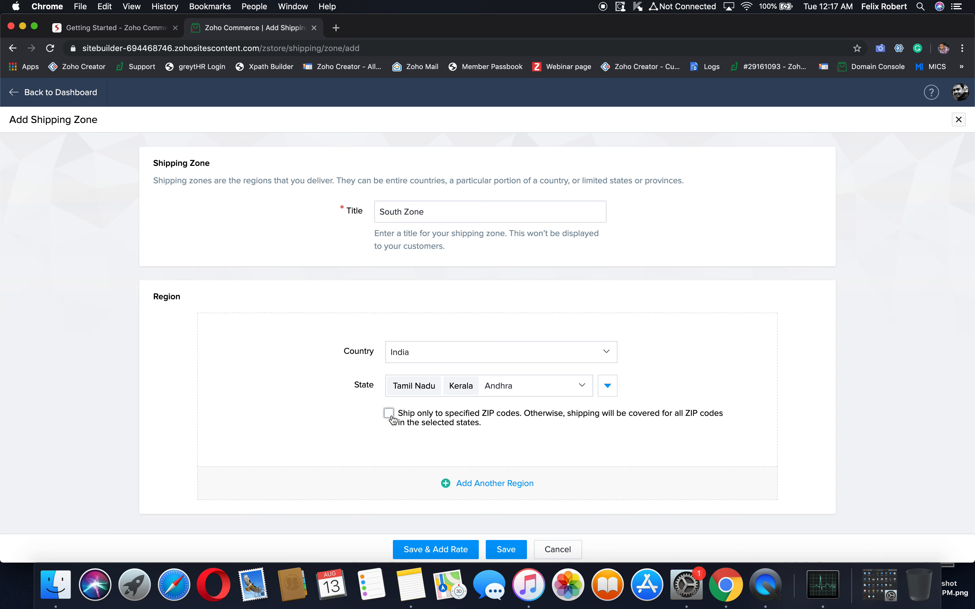
pyautogui.click(390, 414)
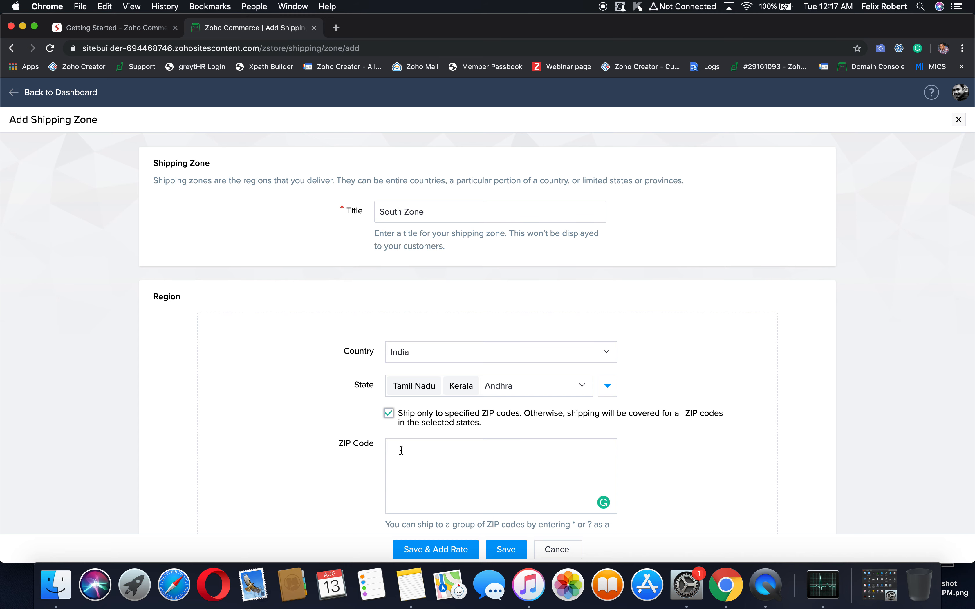
pyautogui.click(388, 414)
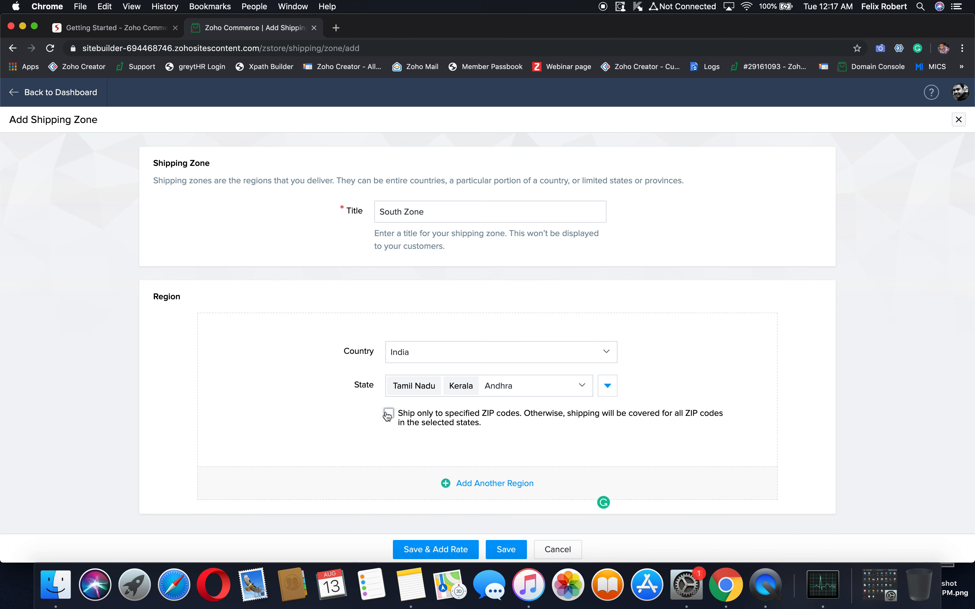
# Save the shipping zone and start its rate, named "Express Shipping" with an estimated delivery time of 1
pyautogui.scroll(-1, 387, 416)
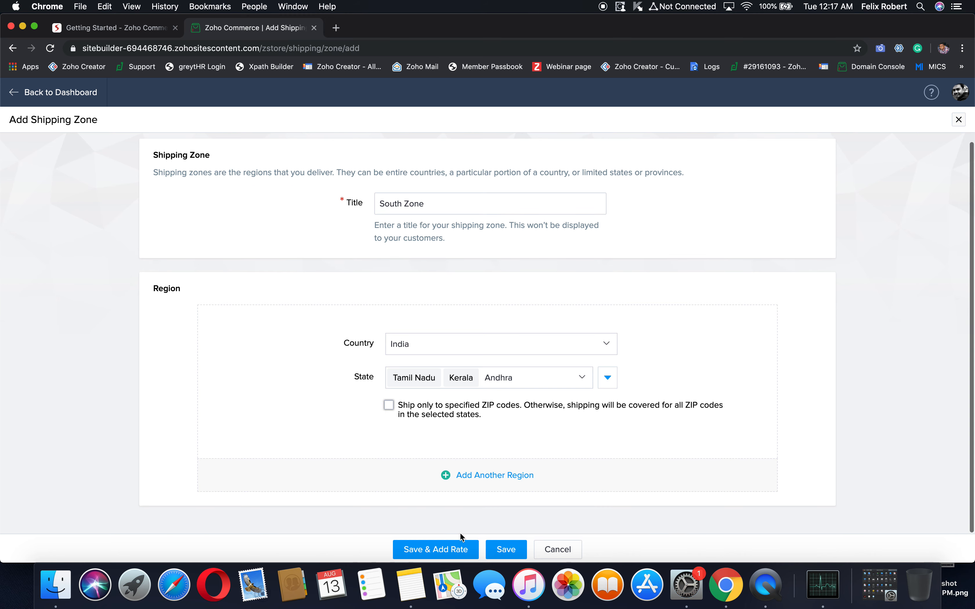
pyautogui.click(446, 555)
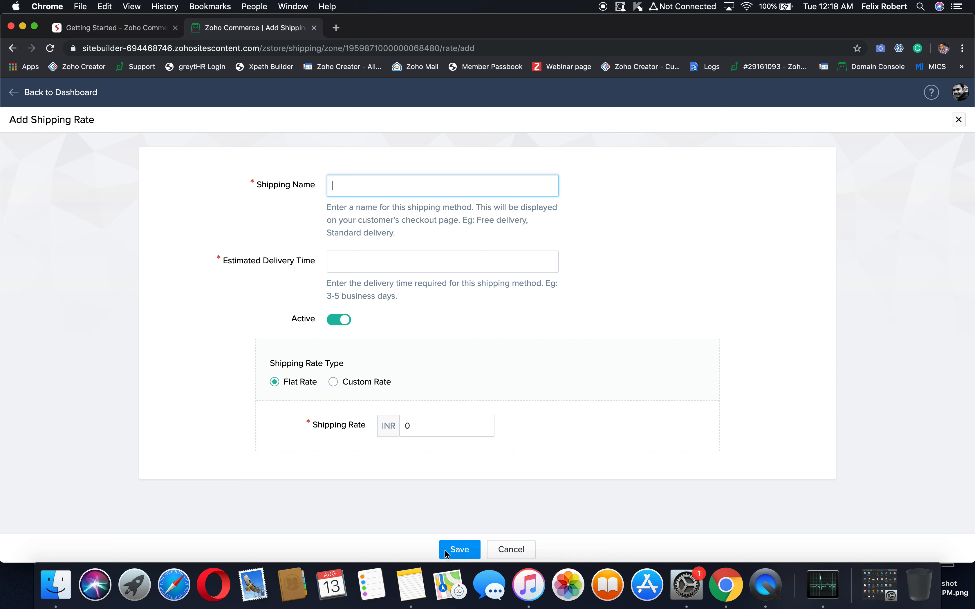
pyautogui.write('Express Shipping')
pyautogui.press('Tab')
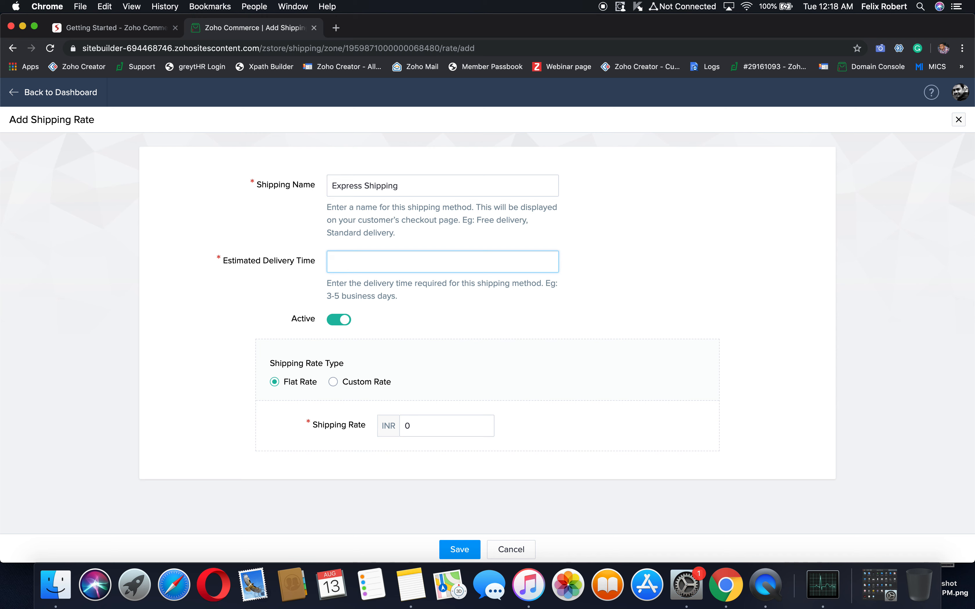
pyautogui.write('1')
pyautogui.click(238, 326)
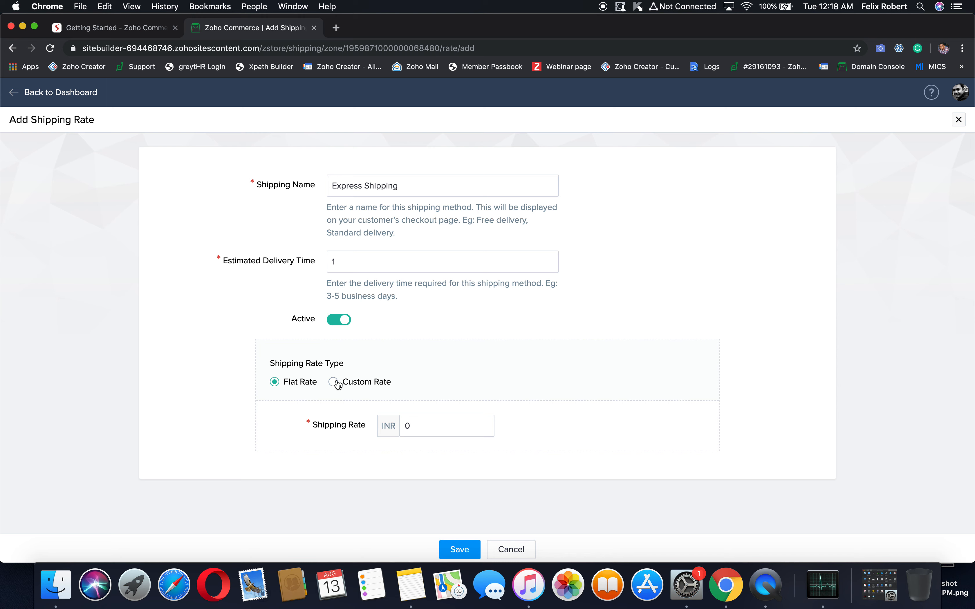
# Set the flat shipping rate for Express Shipping to INR 100
pyautogui.click(428, 425)
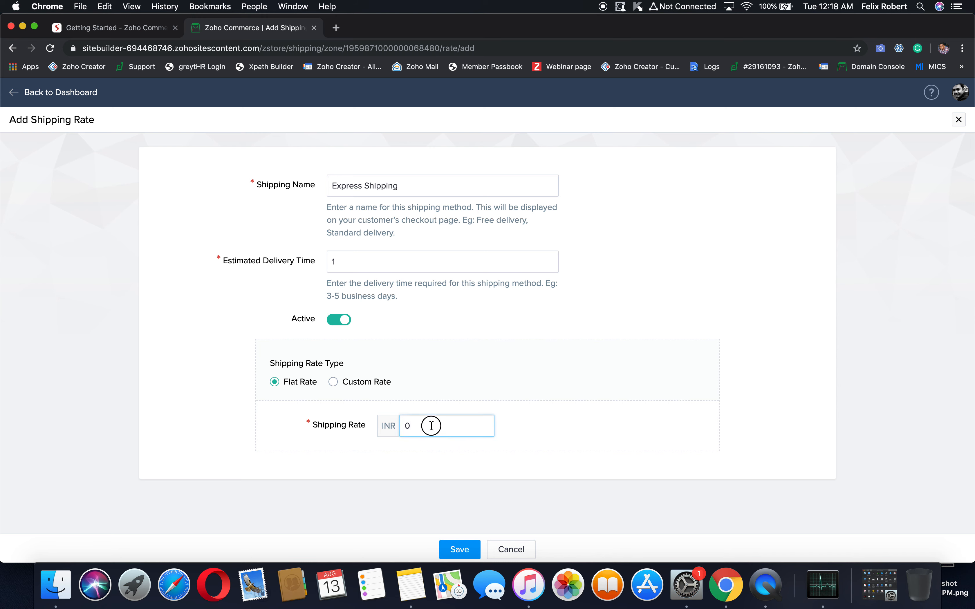
pyautogui.write('100')
pyautogui.click(427, 400)
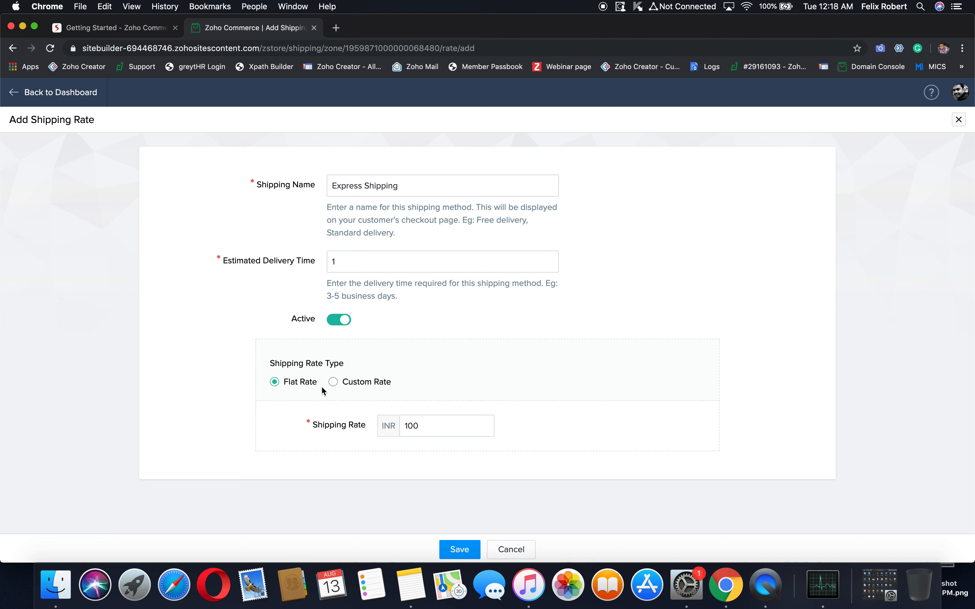
# Examine the custom rate options based on order weight and order value, and return the rate type to Flat Rate
pyautogui.click(333, 383)
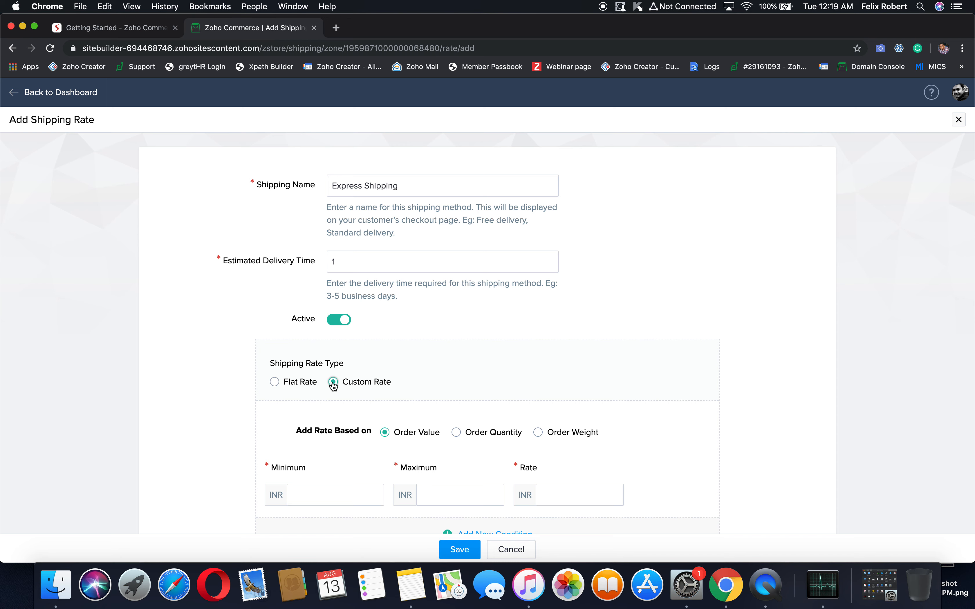
pyautogui.click(539, 433)
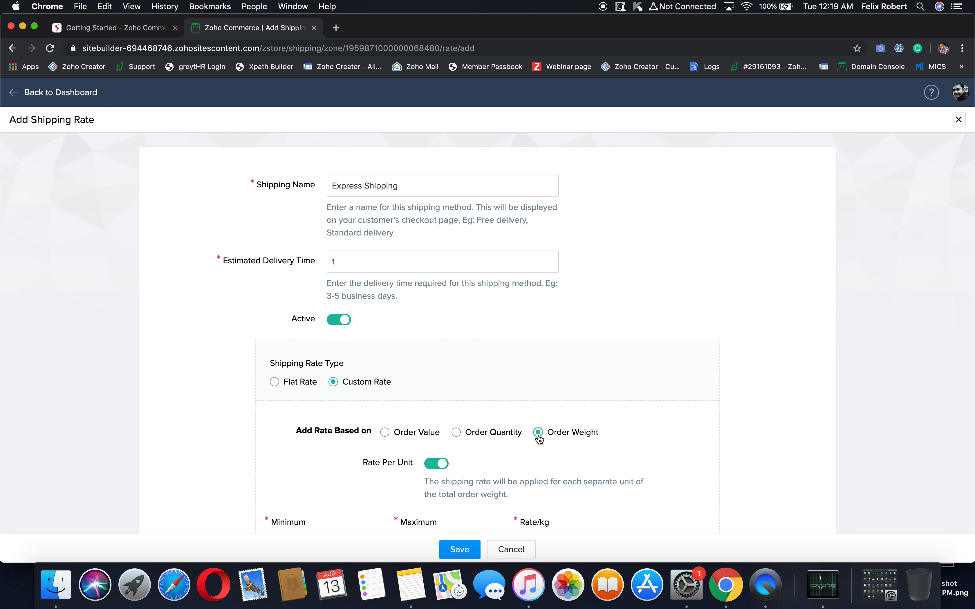
pyautogui.scroll(-3, 539, 439)
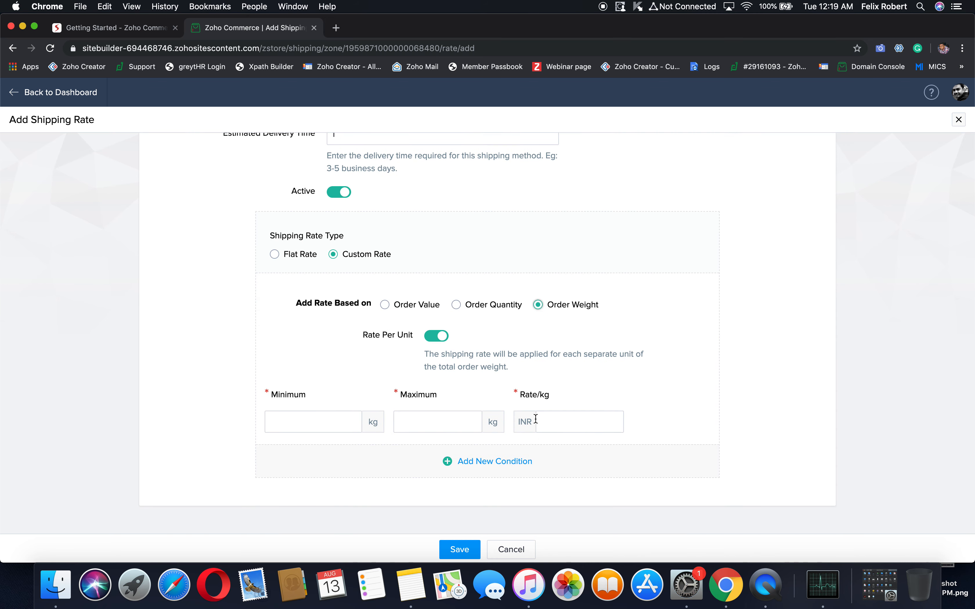
pyautogui.click(385, 305)
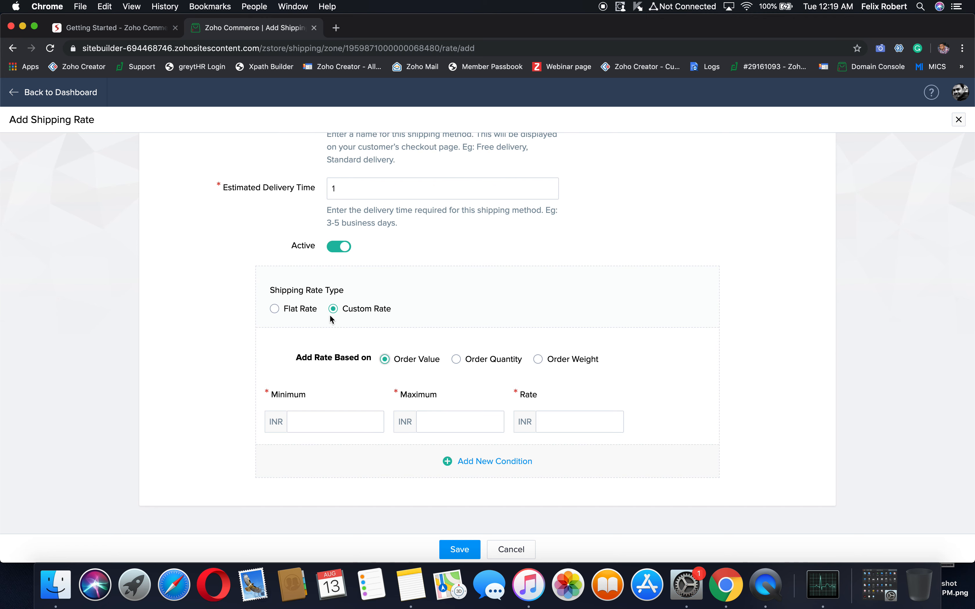
pyautogui.click(273, 311)
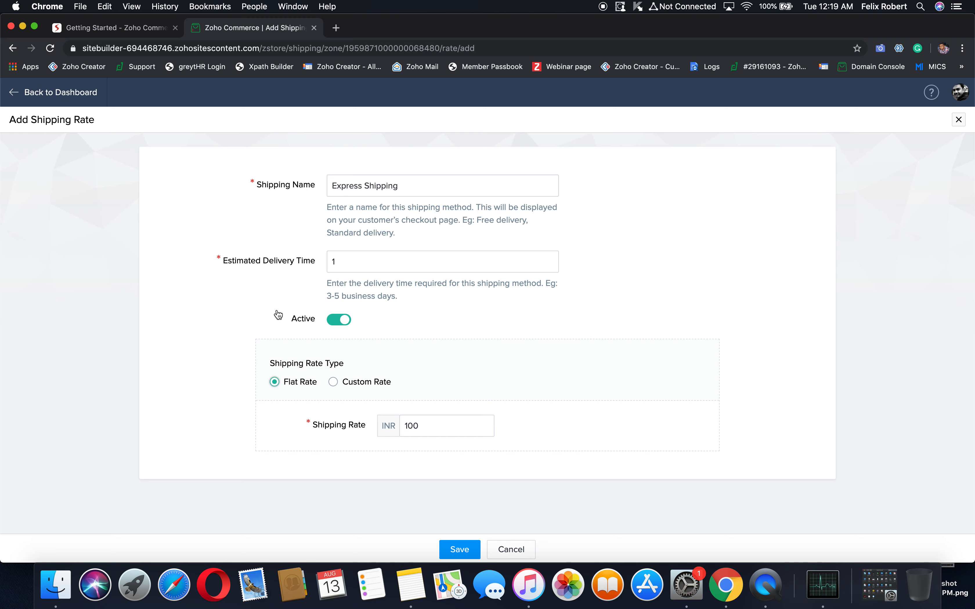
# Save the Express Shipping rate and start a second rate named "Regular Rate" with an estimated delivery time of 3
pyautogui.click(460, 549)
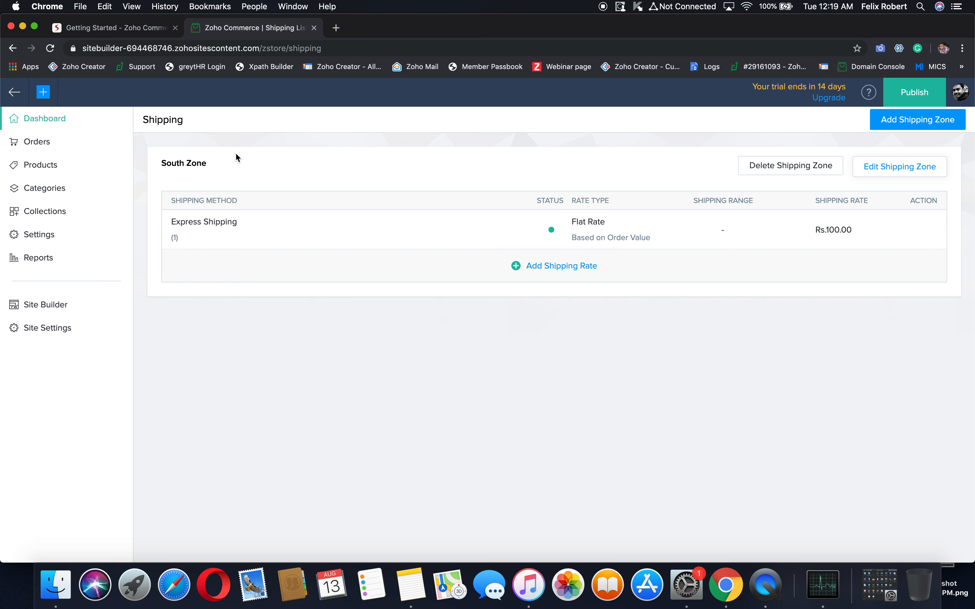
pyautogui.click(561, 269)
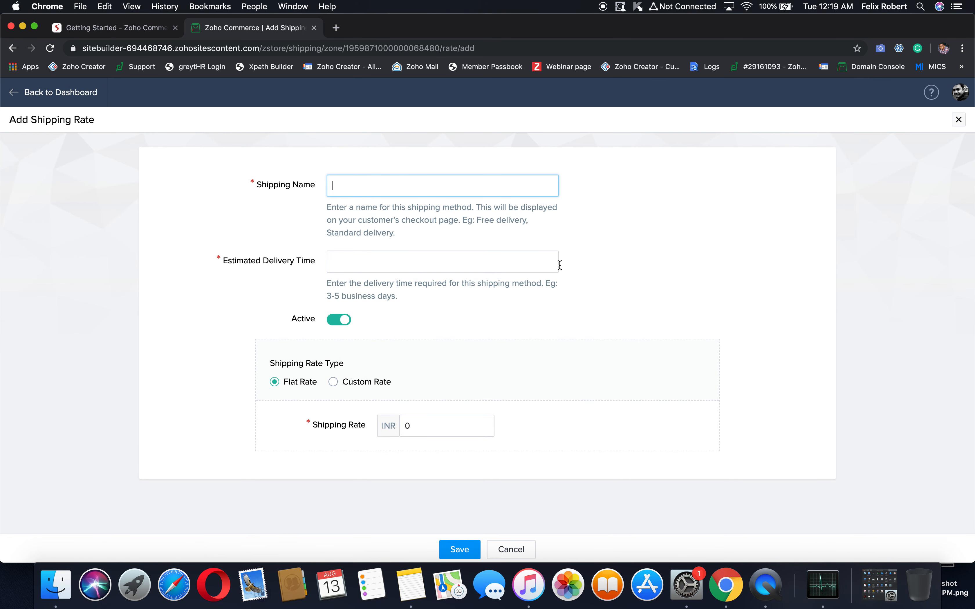
pyautogui.write('Regular Rate')
pyautogui.click(374, 271)
pyautogui.write('3')
pyautogui.click(459, 327)
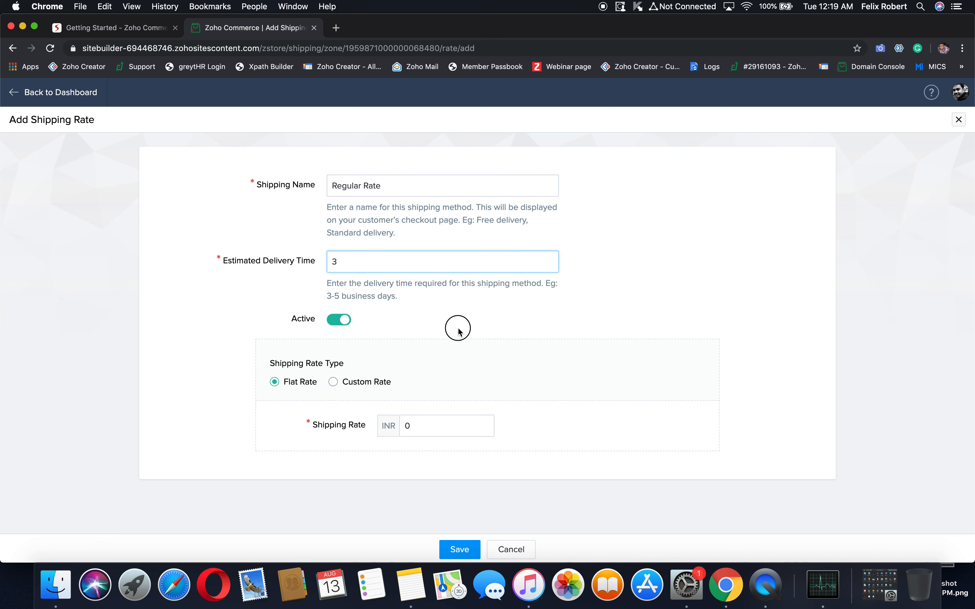
# Set the flat shipping rate for Regular Rate to INR 40 and save it to the South Zone
pyautogui.click(426, 426)
pyautogui.write('40')
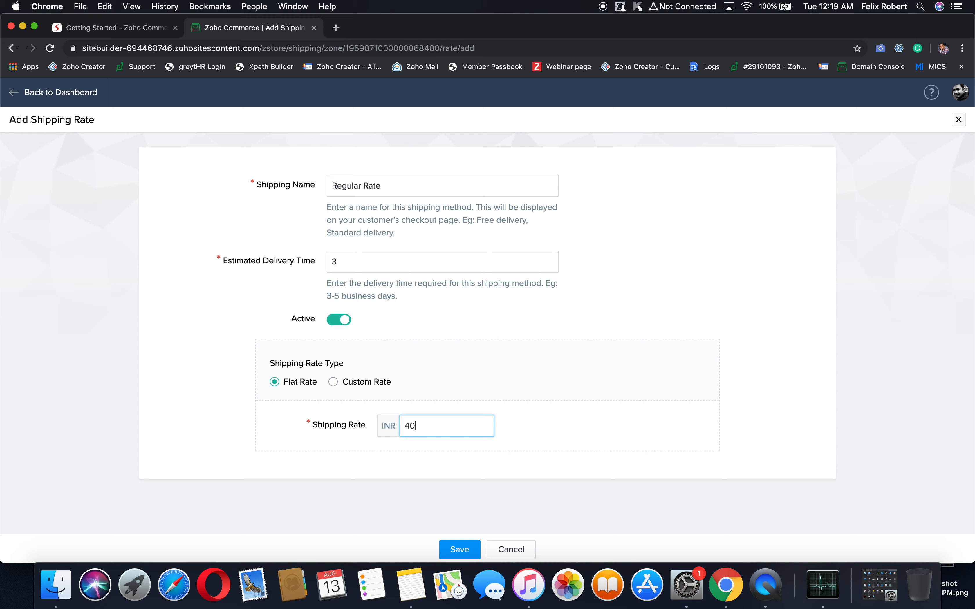
pyautogui.click(460, 550)
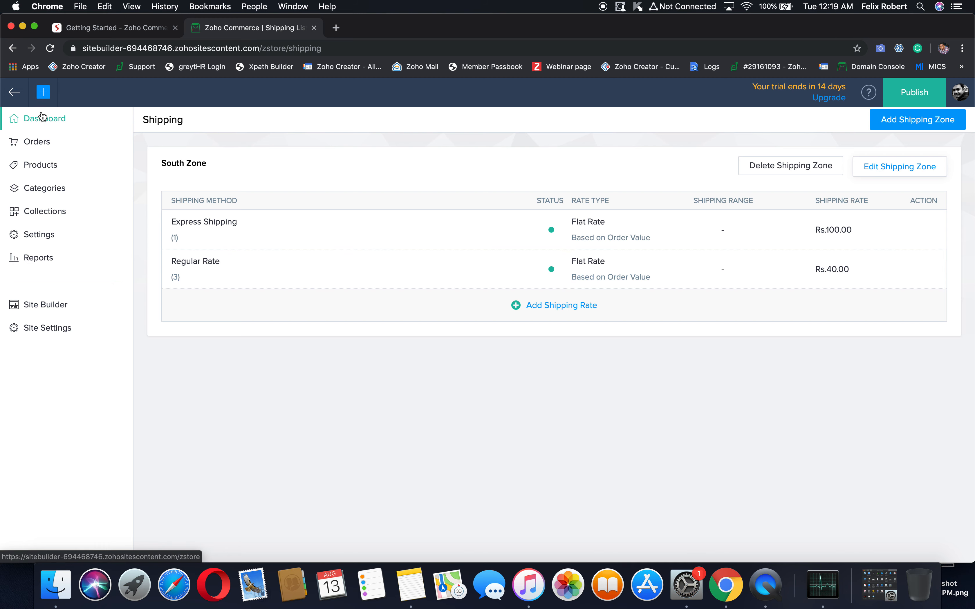
# Examine the store's tax settings, including tax-inclusive prices, shipping tax, GST number and tax rates
pyautogui.click(49, 124)
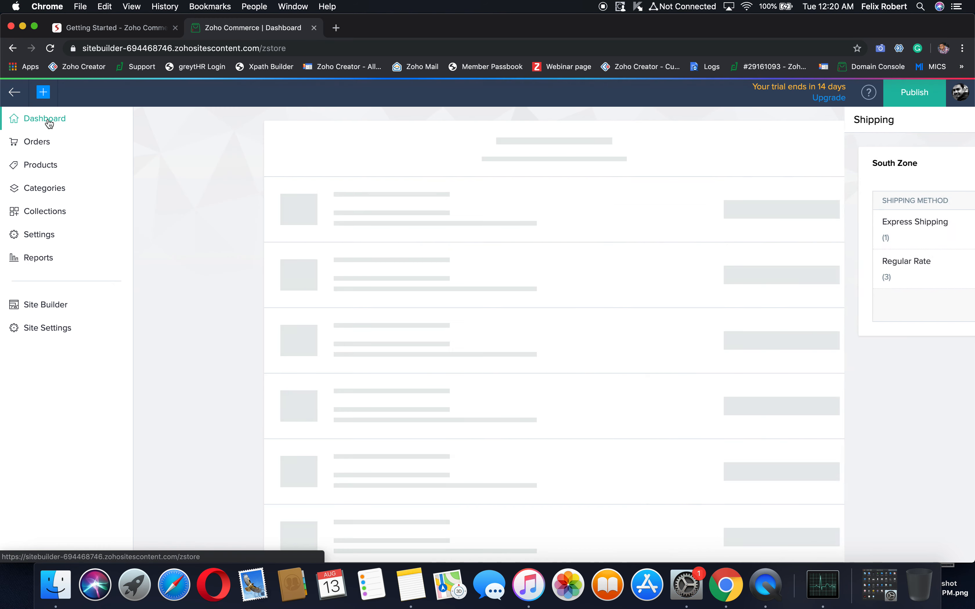
pyautogui.scroll(-5, 385, 333)
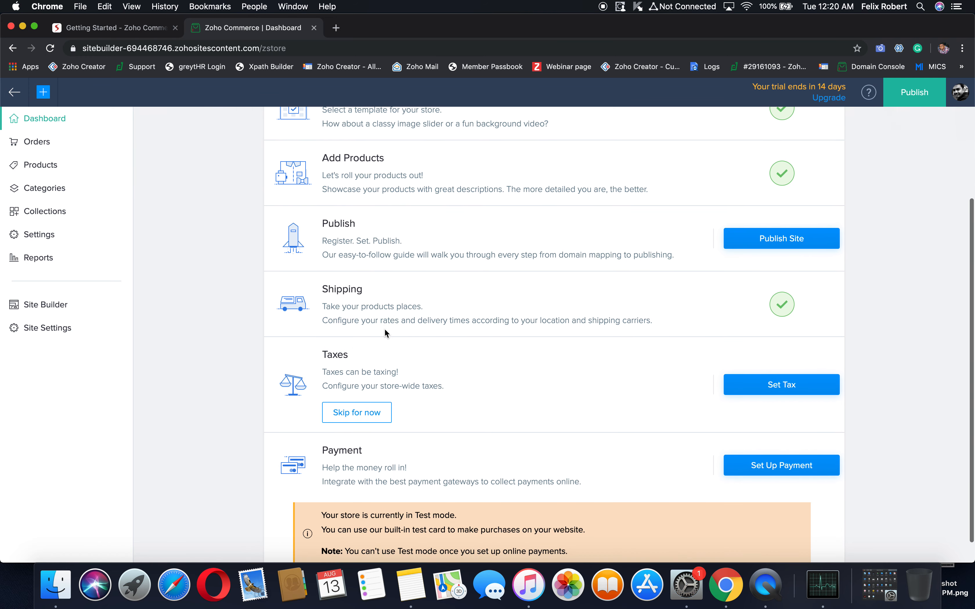
pyautogui.click(770, 385)
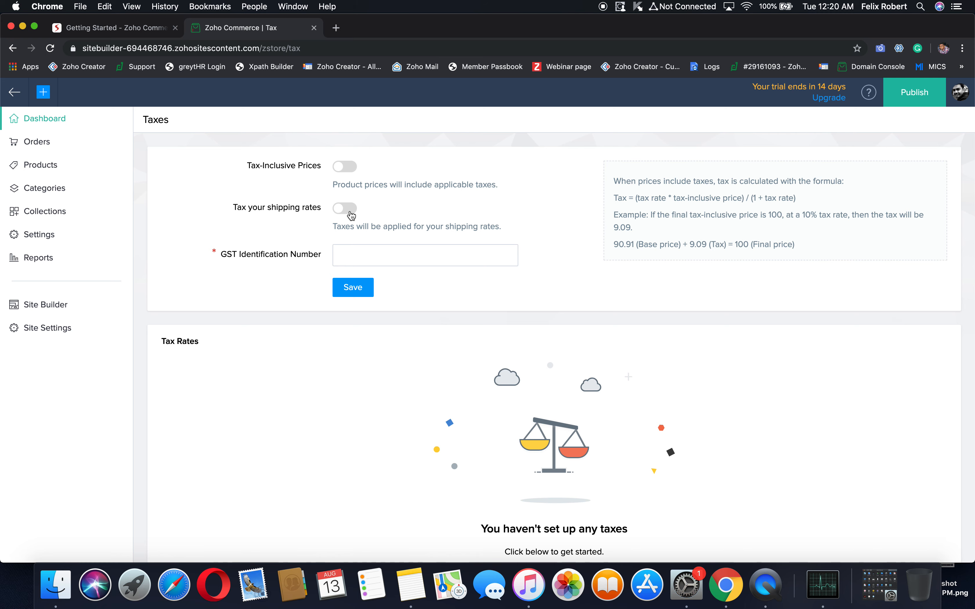
pyautogui.scroll(-3, 352, 220)
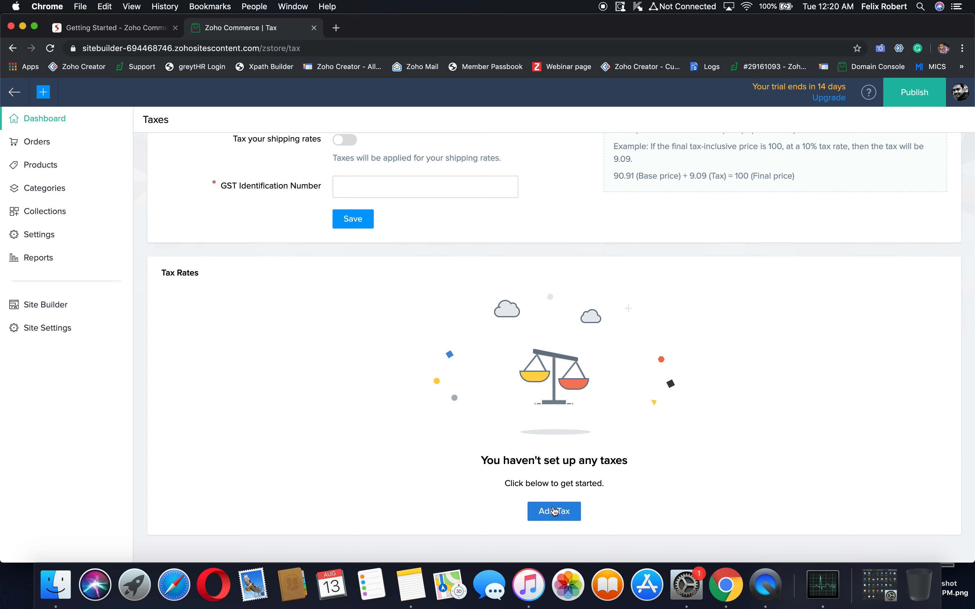
pyautogui.scroll(2, 554, 322)
# Examine the available payment gateways and the PayPal setup form, closing the form without adding PayPal
pyautogui.click(40, 118)
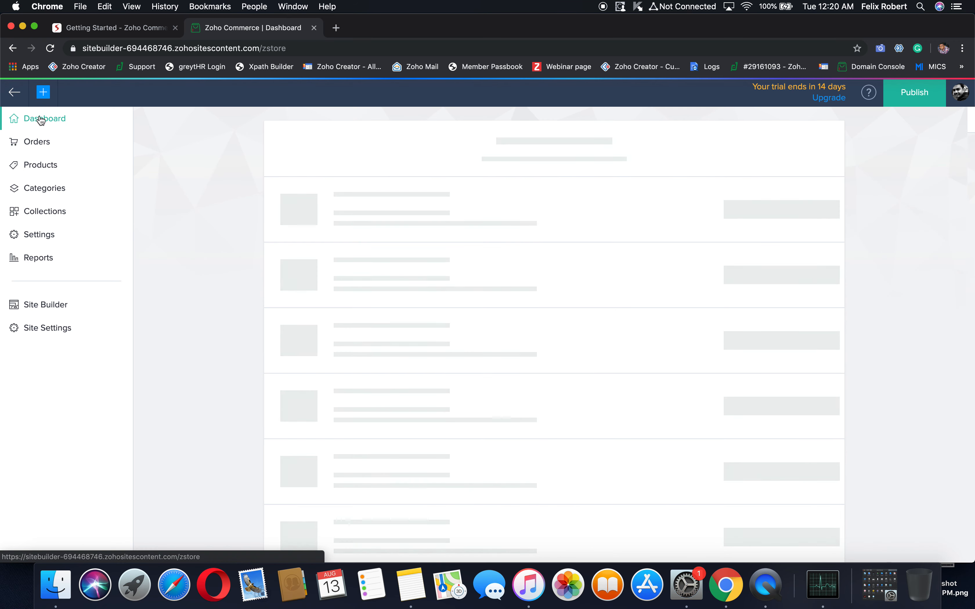
pyautogui.scroll(-5, 442, 335)
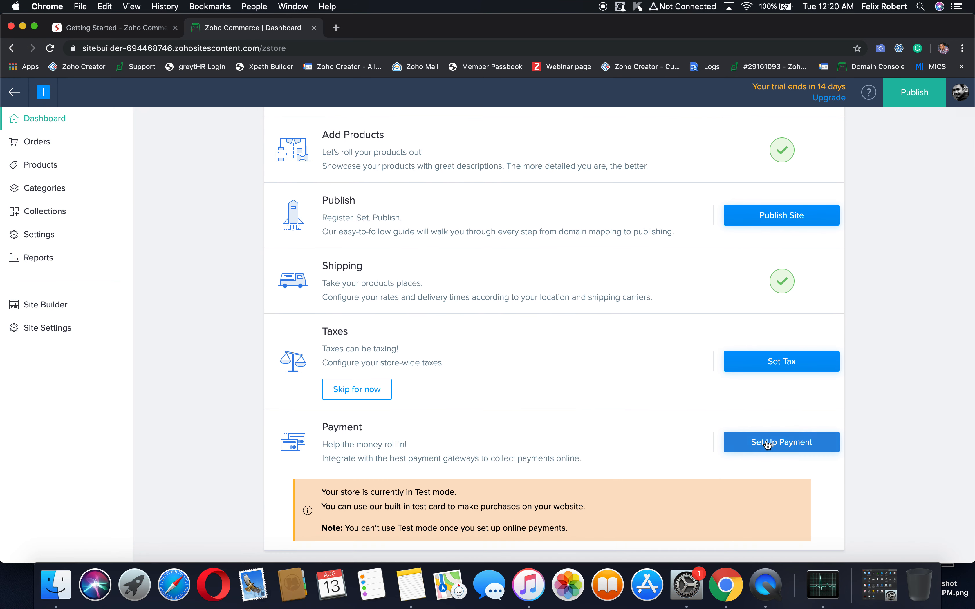
pyautogui.click(766, 442)
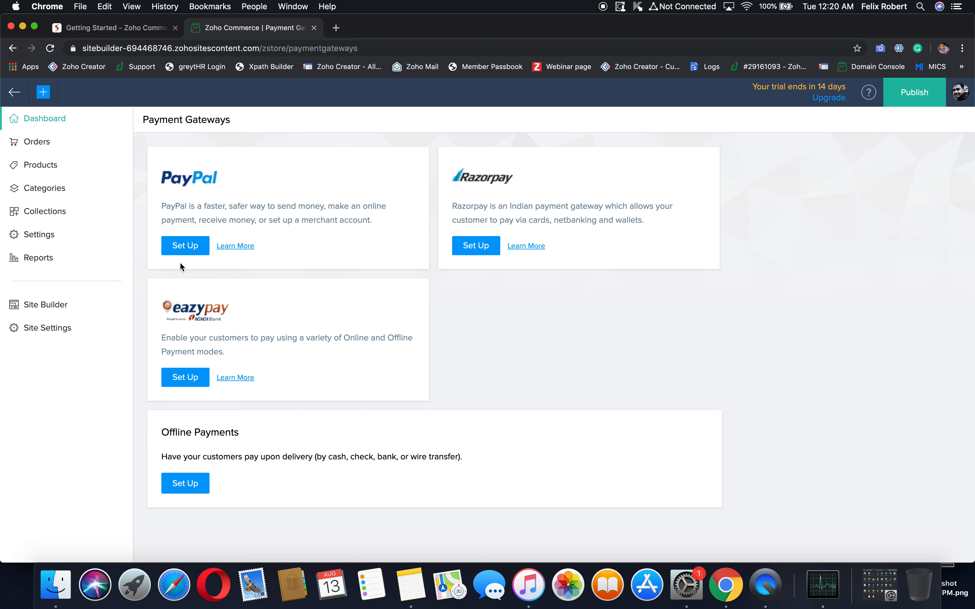
pyautogui.click(174, 252)
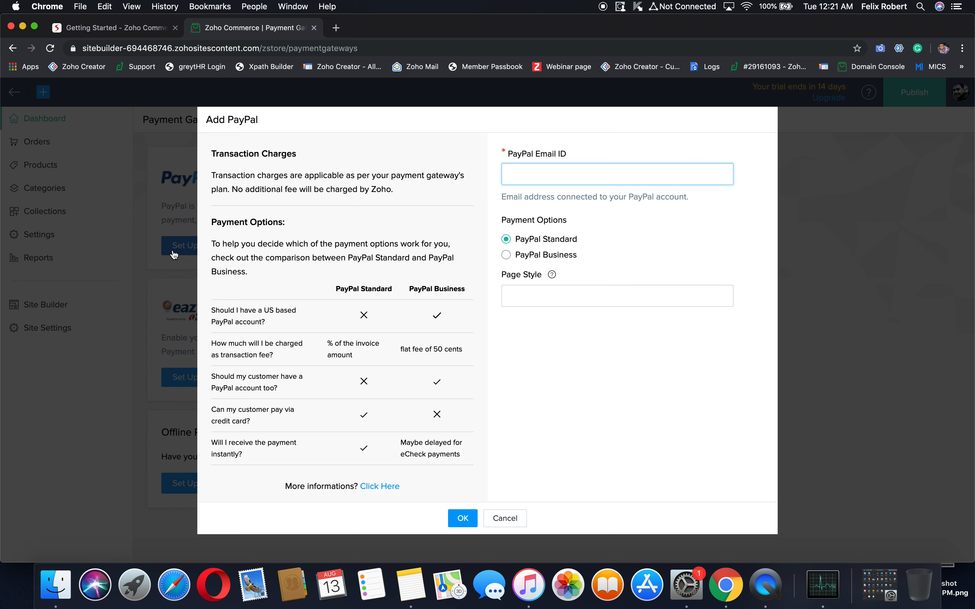
pyautogui.click(502, 524)
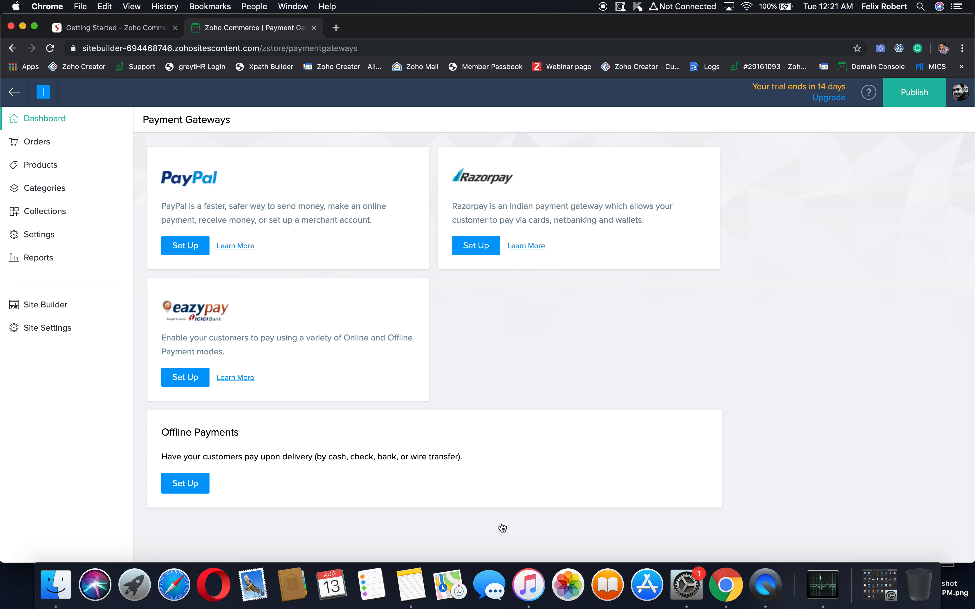
# Reopen the Zylker Fashions store from the store list and review its setup checklist on the dashboard
pyautogui.click(14, 96)
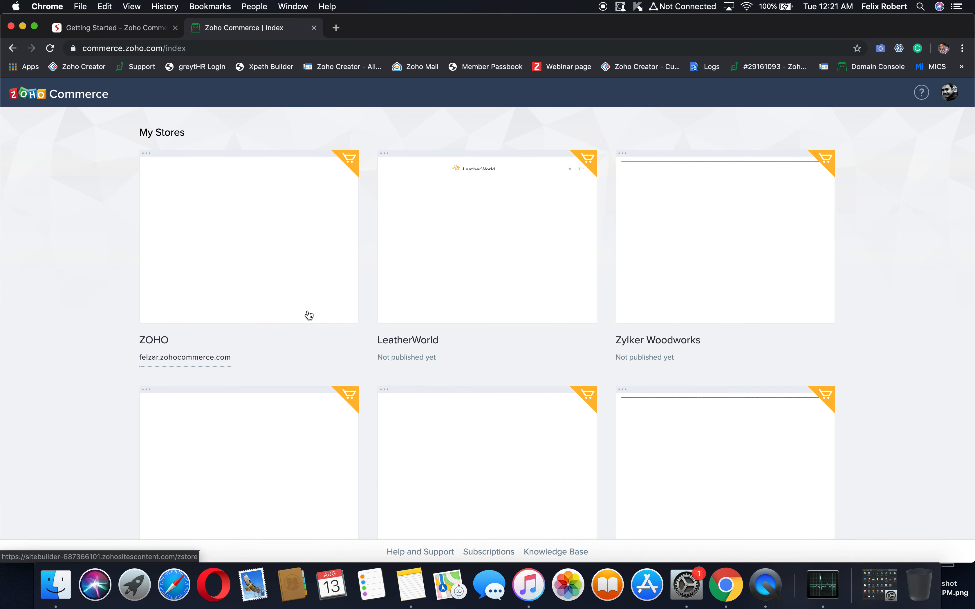
pyautogui.scroll(-10, 203, 121)
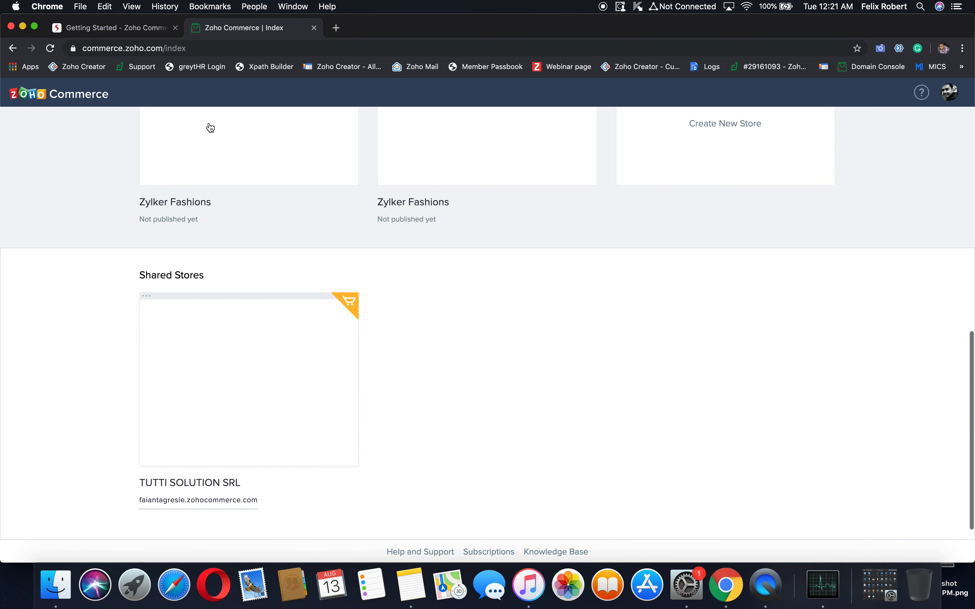
pyautogui.scroll(3, 363, 153)
pyautogui.click(515, 255)
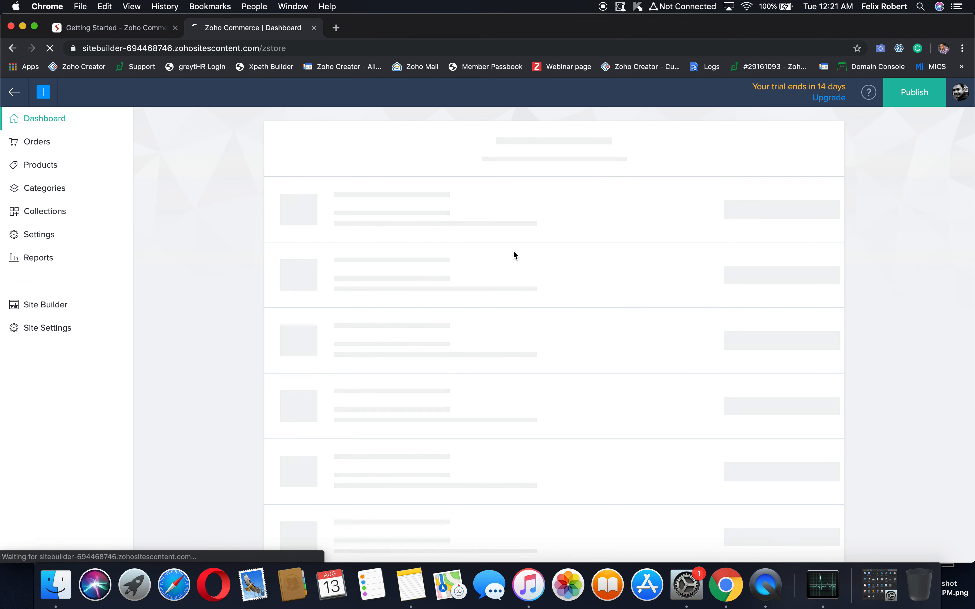
pyautogui.scroll(-5, 514, 255)
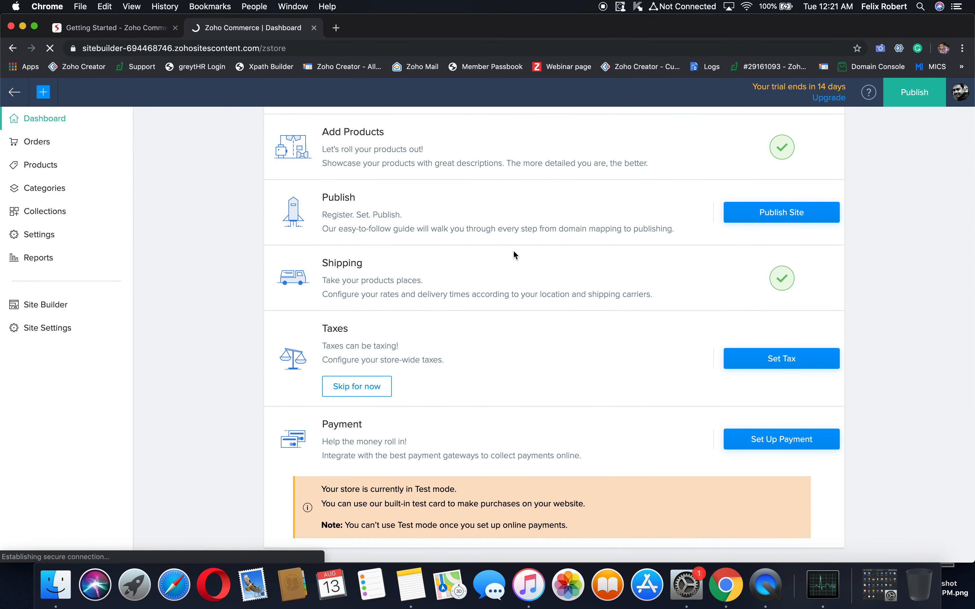
pyautogui.scroll(5, 514, 255)
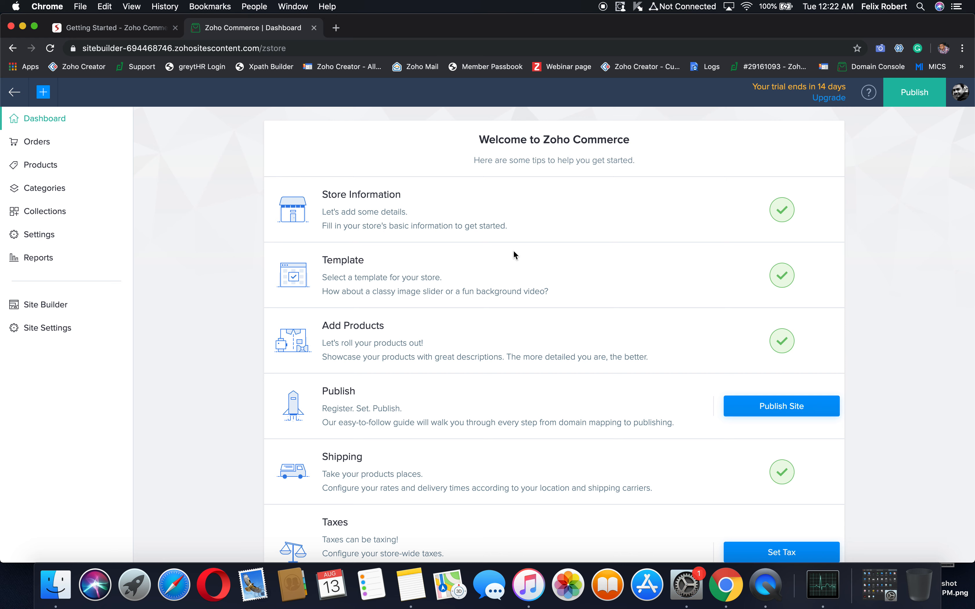
pyautogui.scroll(-5, 540, 332)
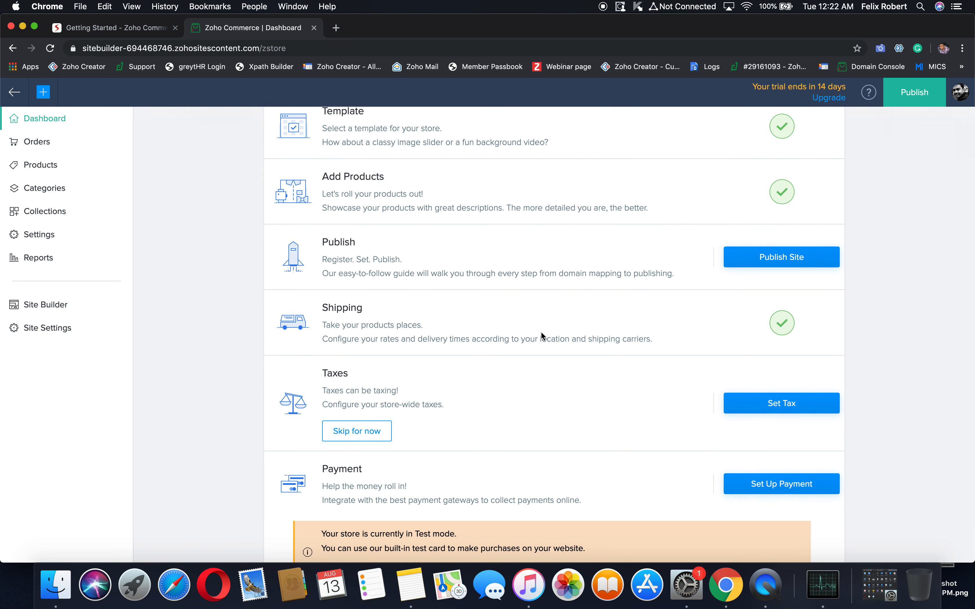
pyautogui.scroll(-1, 542, 336)
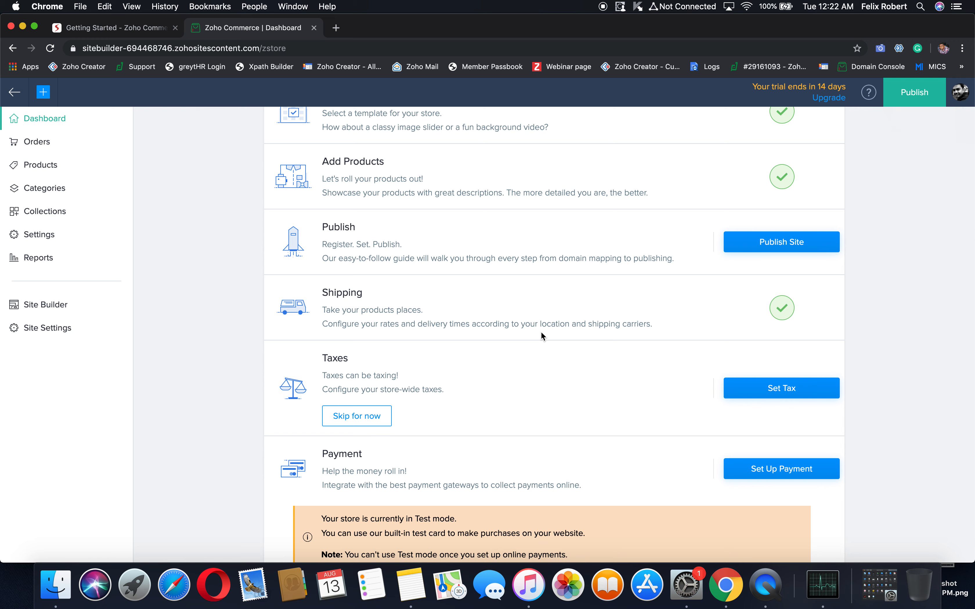
pyautogui.scroll(5, 541, 333)
# Examine the orders page, the product list and the product import options, leaving the CSV file chooser without selecting a file
pyautogui.click(55, 145)
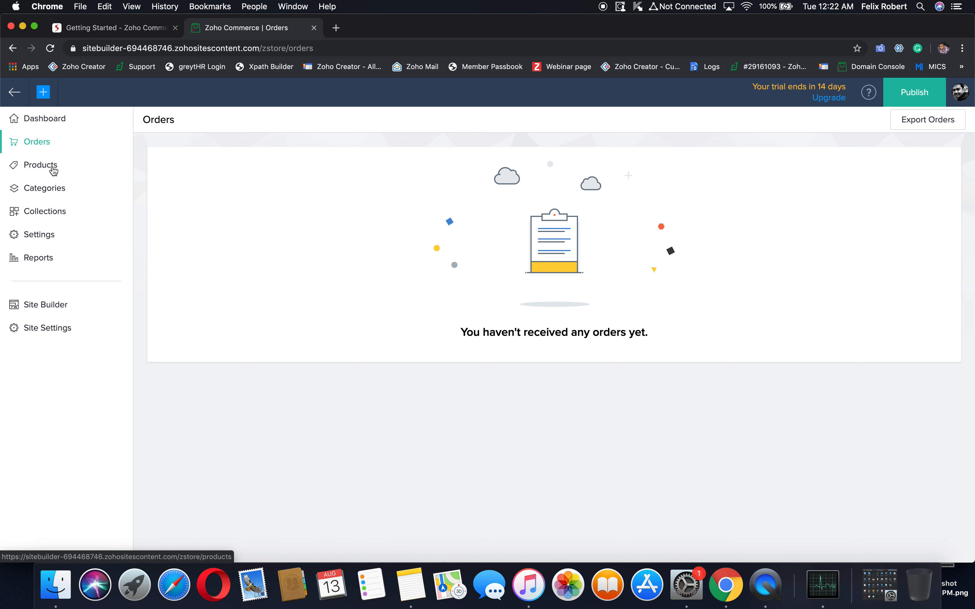
pyautogui.click(53, 171)
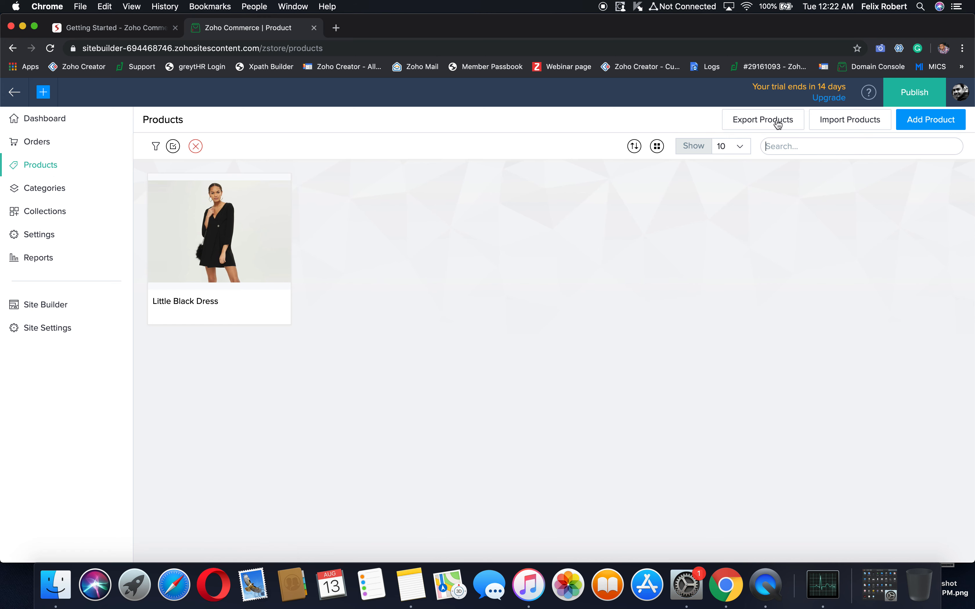
pyautogui.click(849, 123)
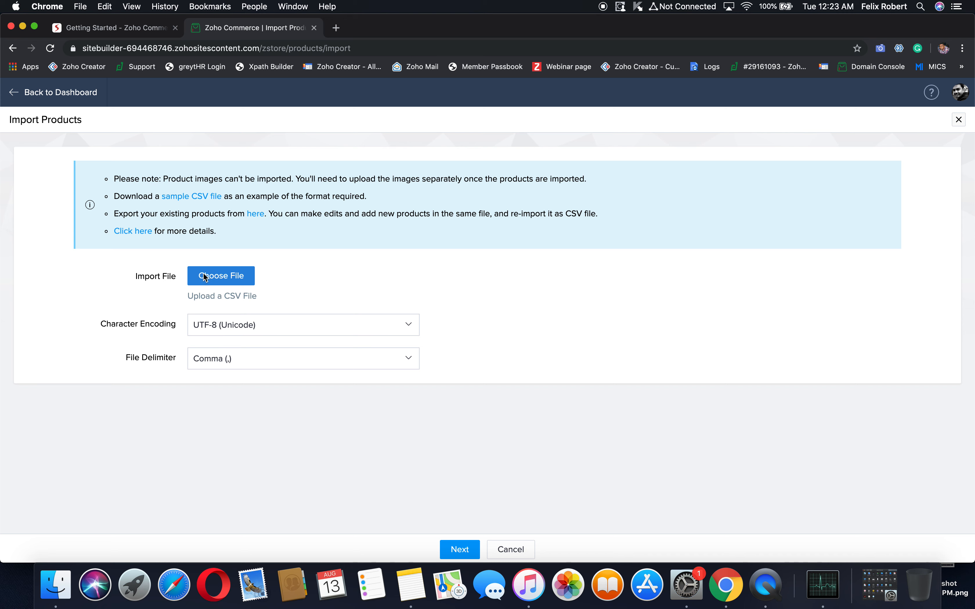
pyautogui.click(205, 277)
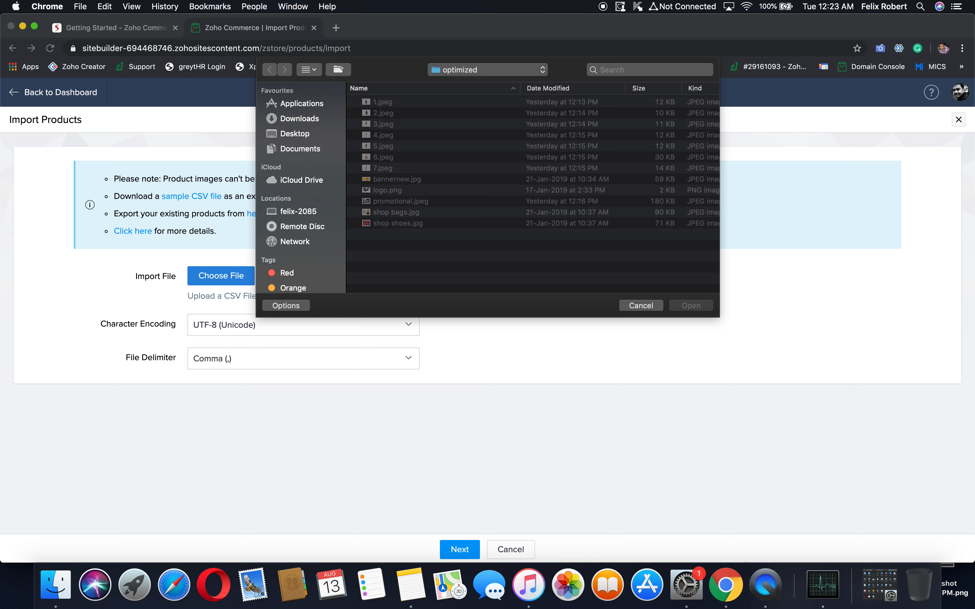
pyautogui.press('Escape')
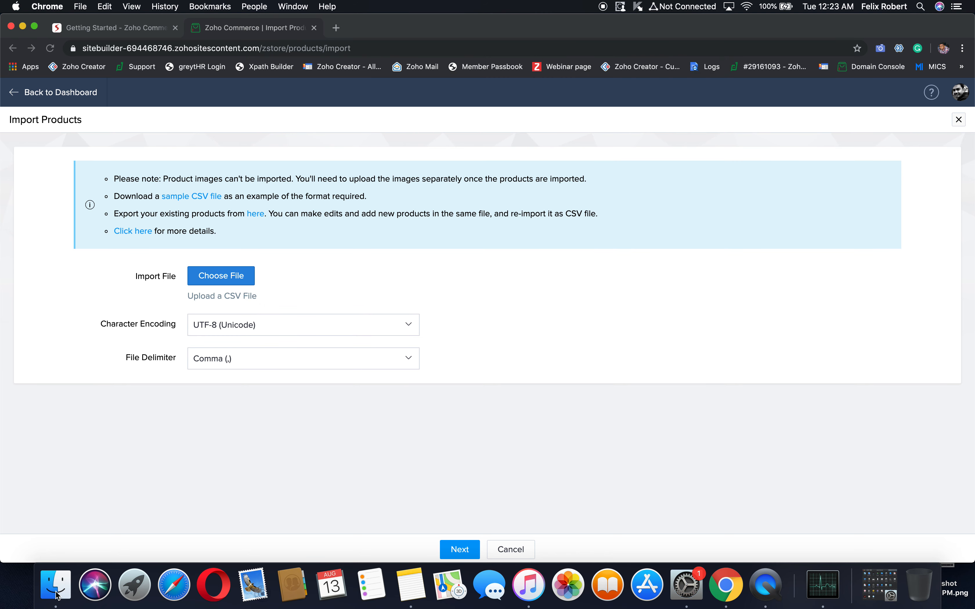
pyautogui.press('super+r')
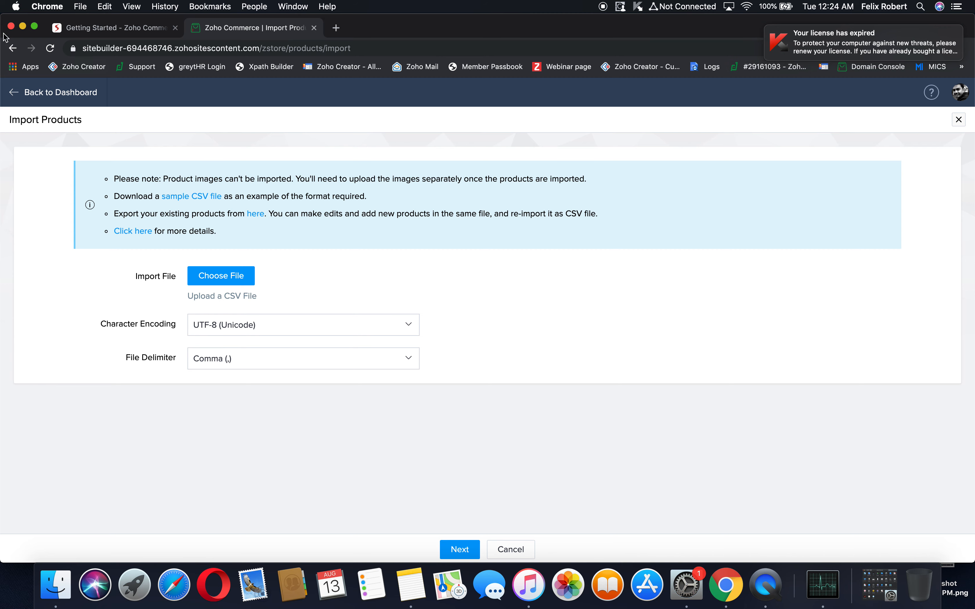
# Dismiss the proxy authentication prompt, reopen the product import page to view the sample CSV option, and close the disk-space notification
pyautogui.click(14, 95)
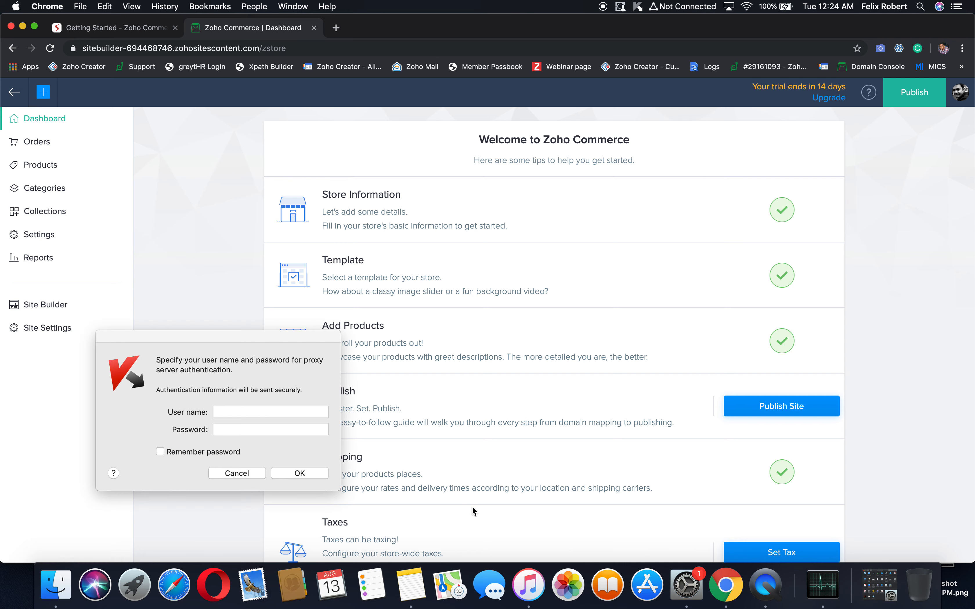
pyautogui.click(254, 475)
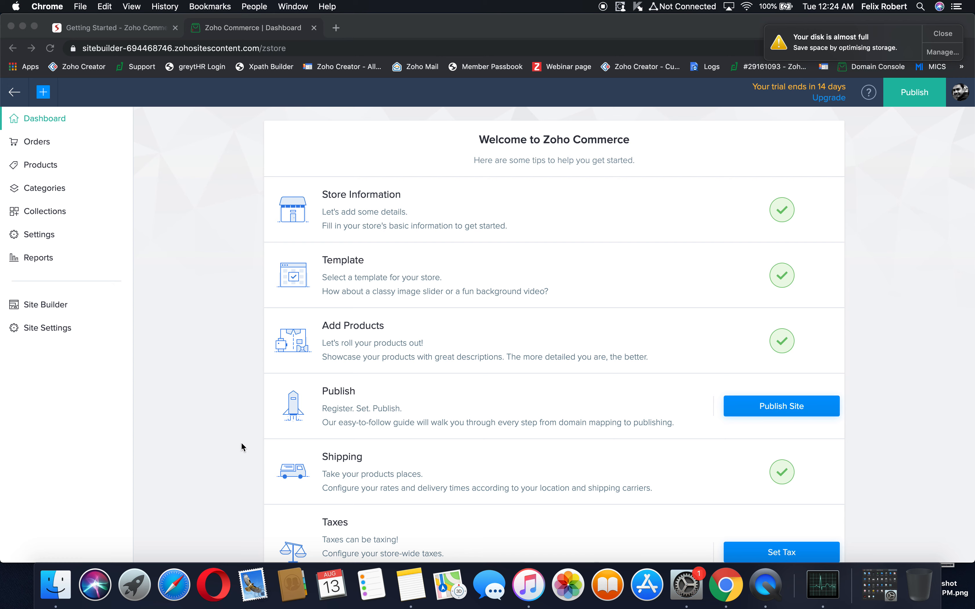
pyautogui.click(37, 163)
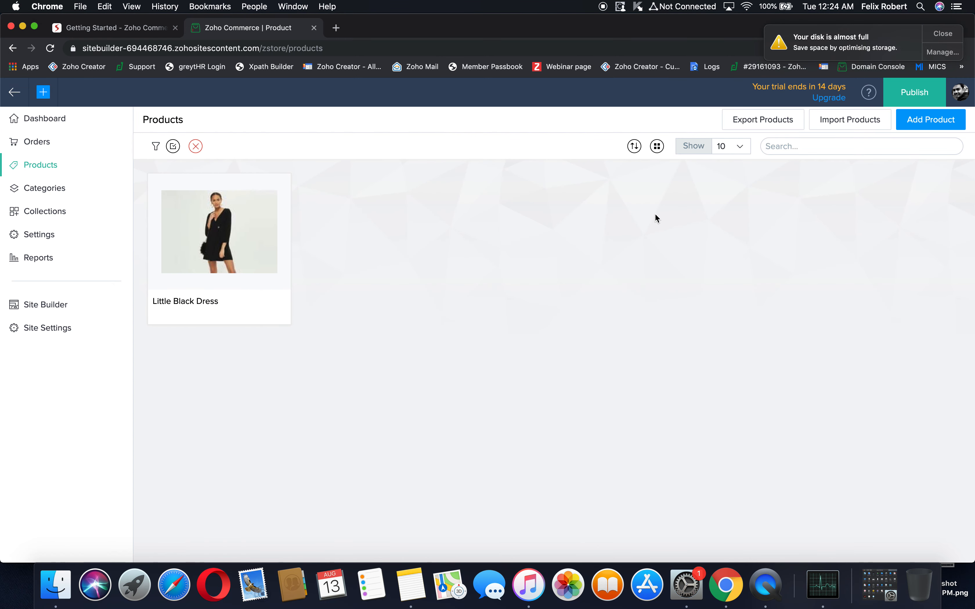
pyautogui.click(832, 124)
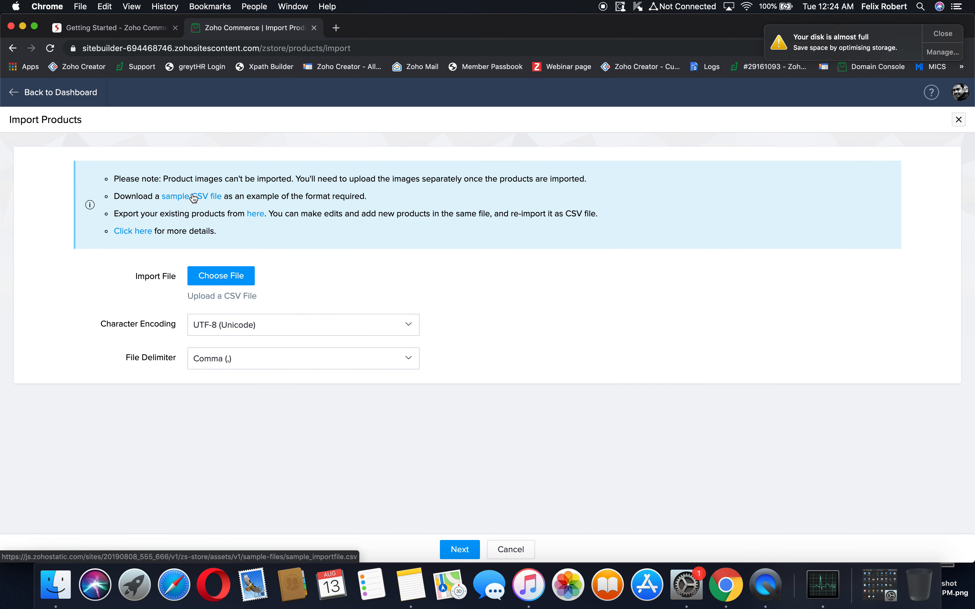
pyautogui.click(943, 35)
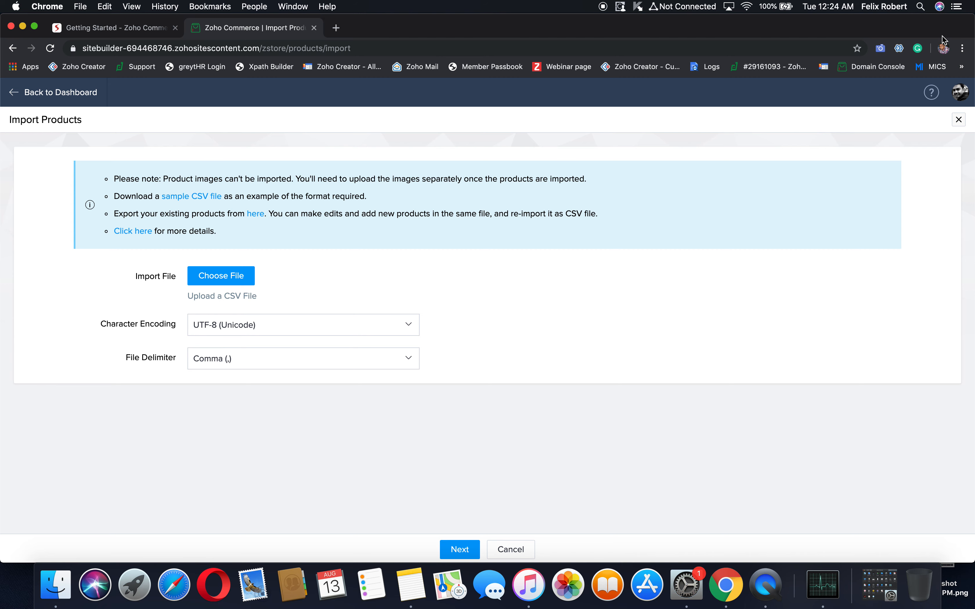
# Leave the product import page and examine the store's categories page and settings overview
pyautogui.click(39, 93)
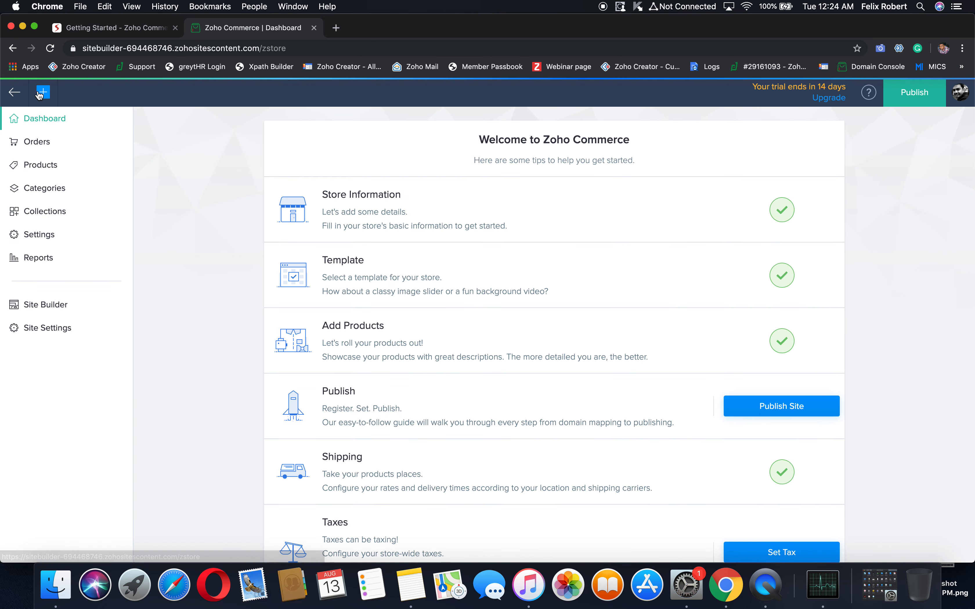
pyautogui.click(57, 191)
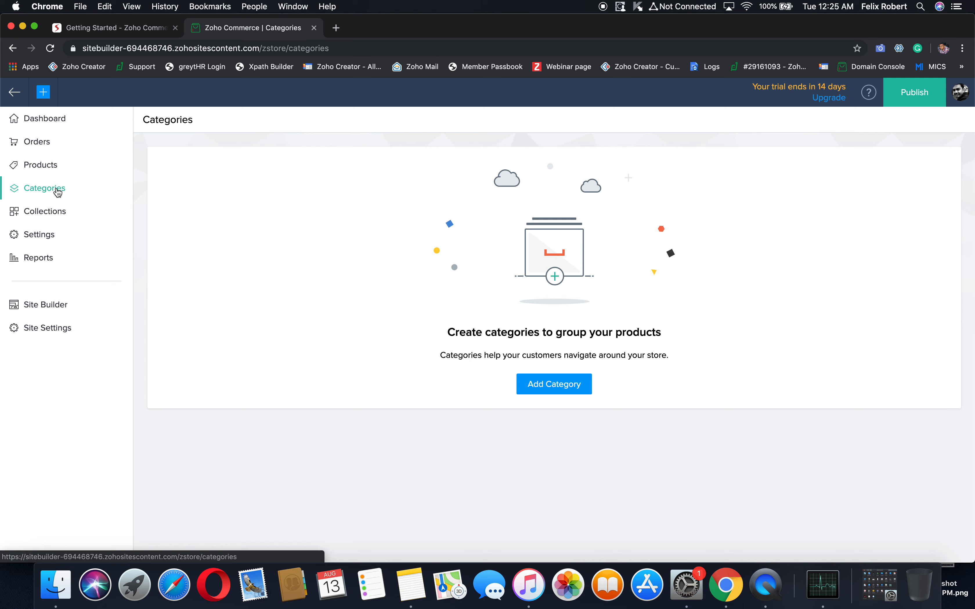
pyautogui.click(38, 237)
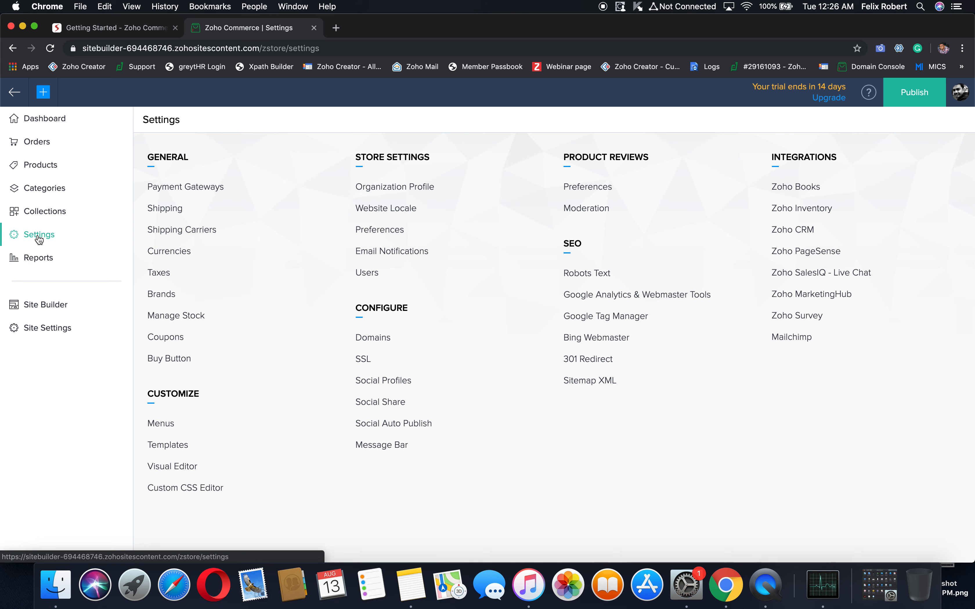
# Examine the store's sales by orders, traffic visits and top purchasers reports
pyautogui.click(37, 258)
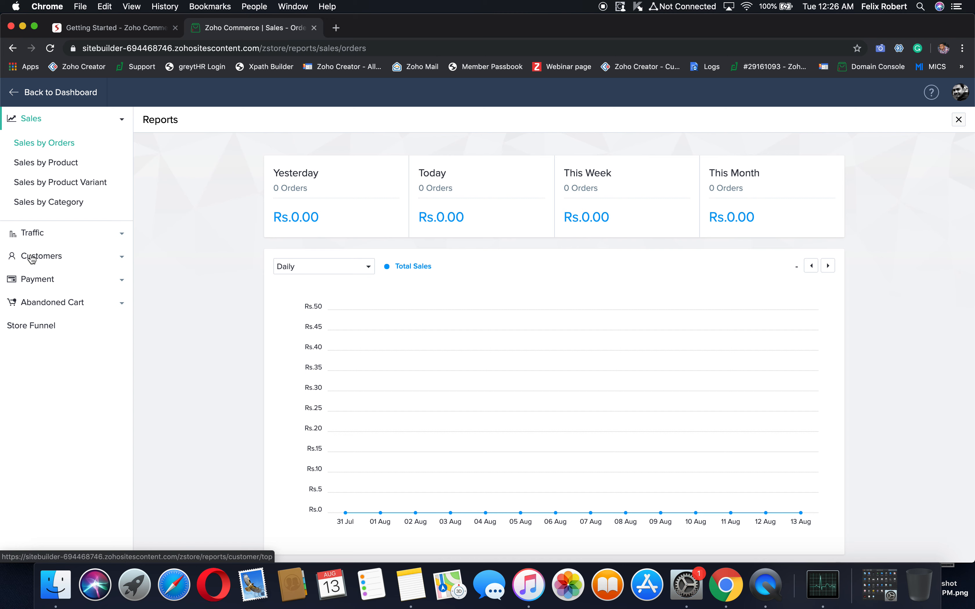
pyautogui.click(43, 233)
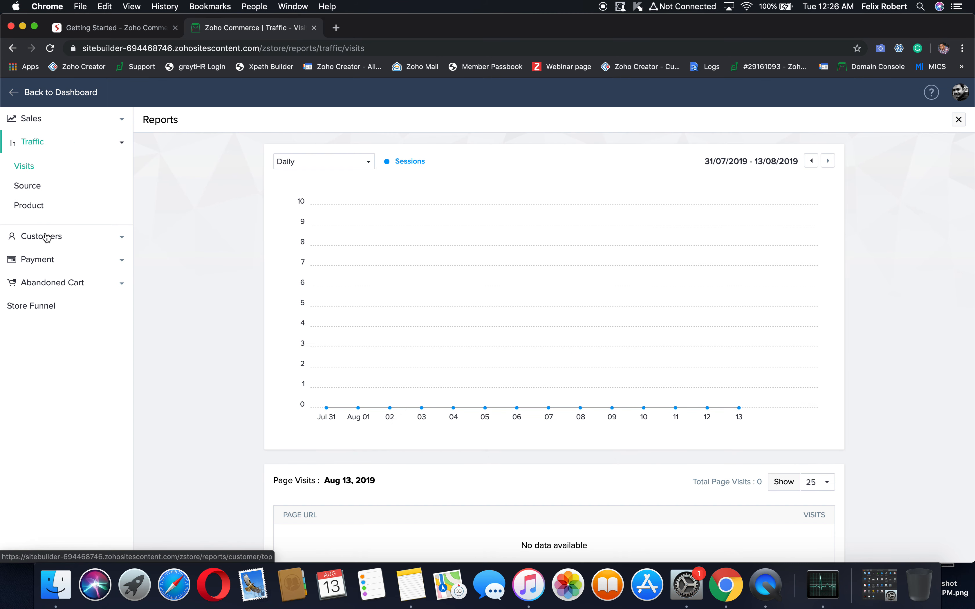
pyautogui.click(47, 237)
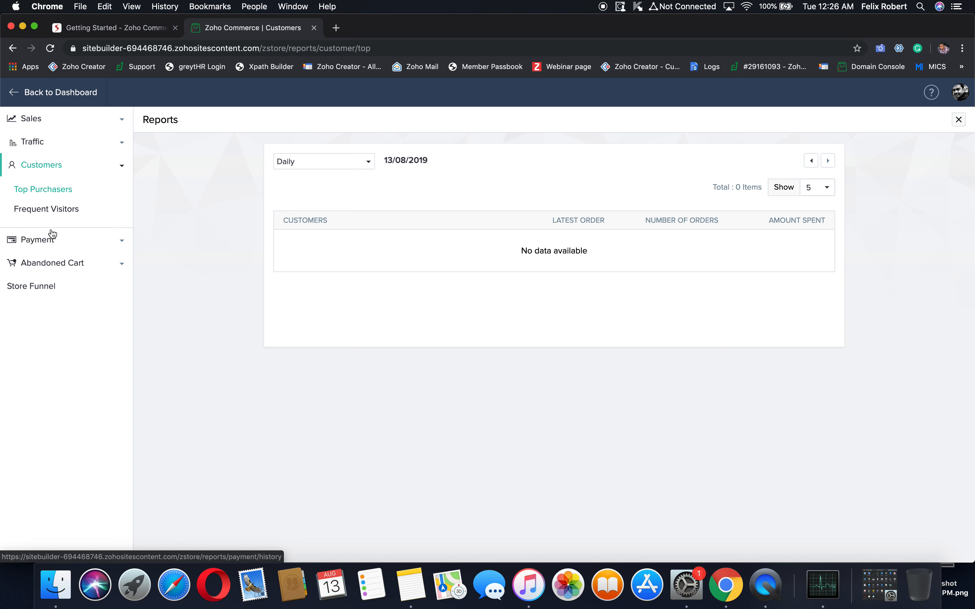
# Examine the failed payments and frequently abandoned products reports, and return to the store dashboard
pyautogui.click(65, 244)
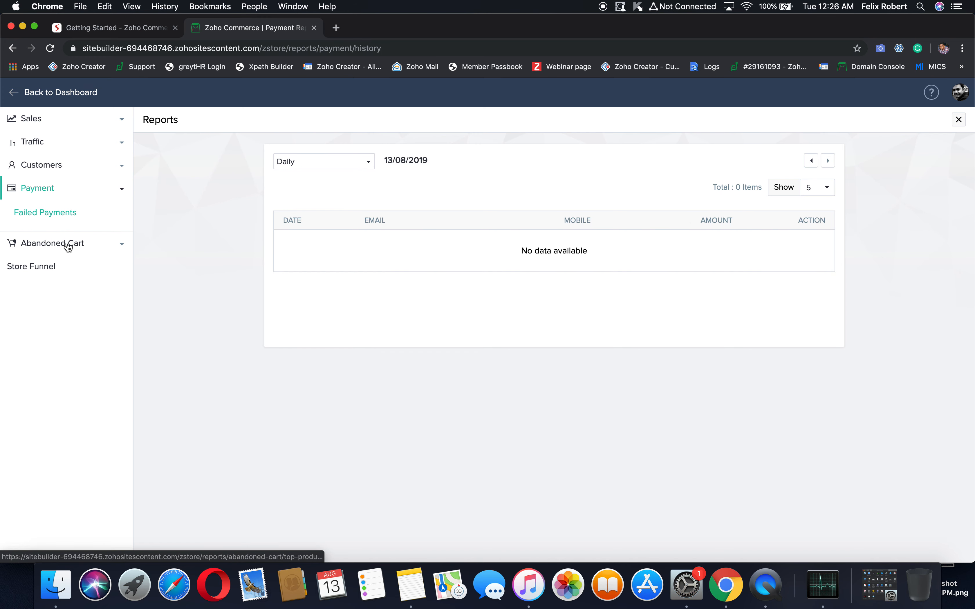
pyautogui.click(66, 245)
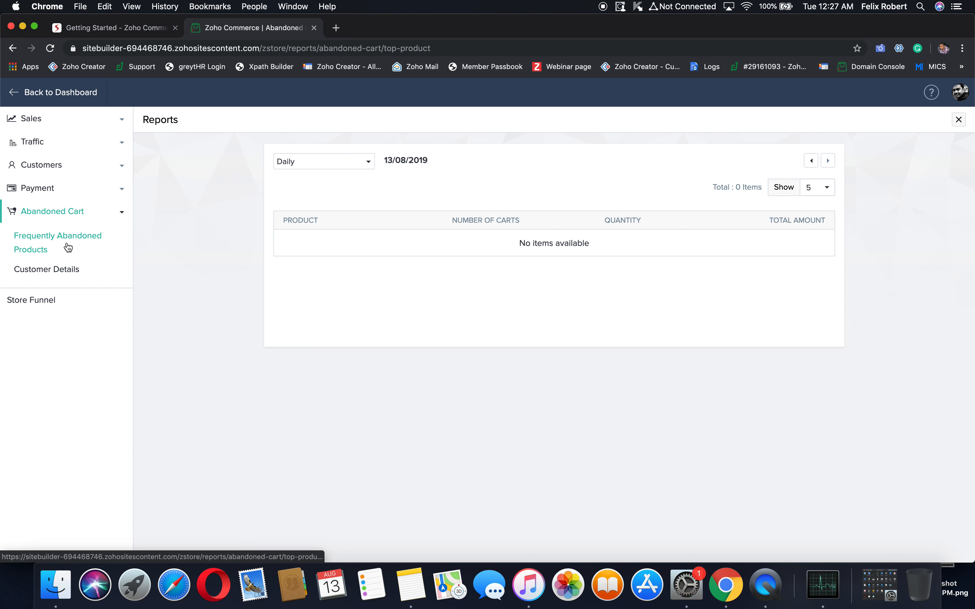
pyautogui.click(11, 94)
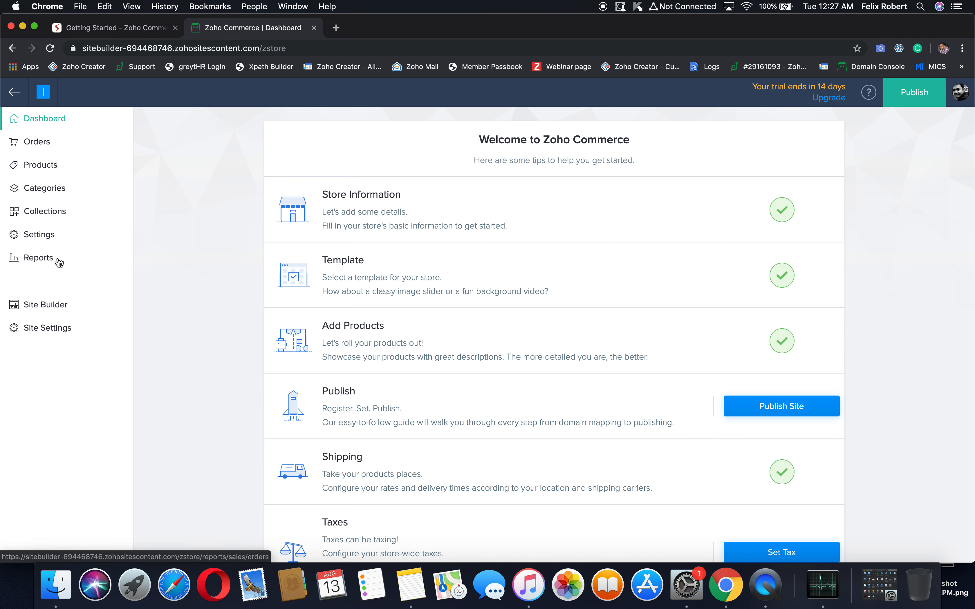
# Open the site builder and preview the Zylker Fashions site, viewing its Home, Contact and Terms and Conditions pages
pyautogui.click(56, 306)
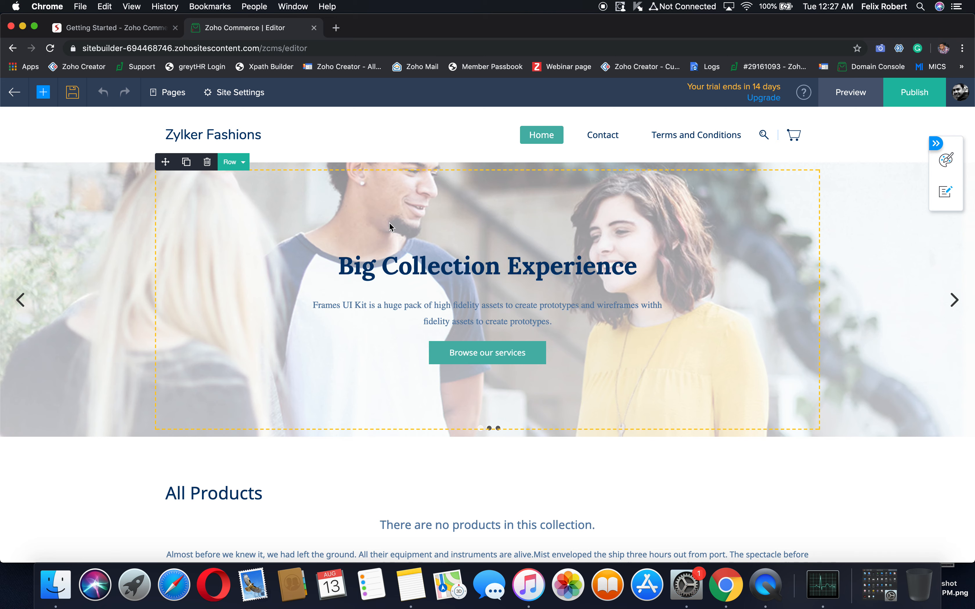
pyautogui.click(862, 99)
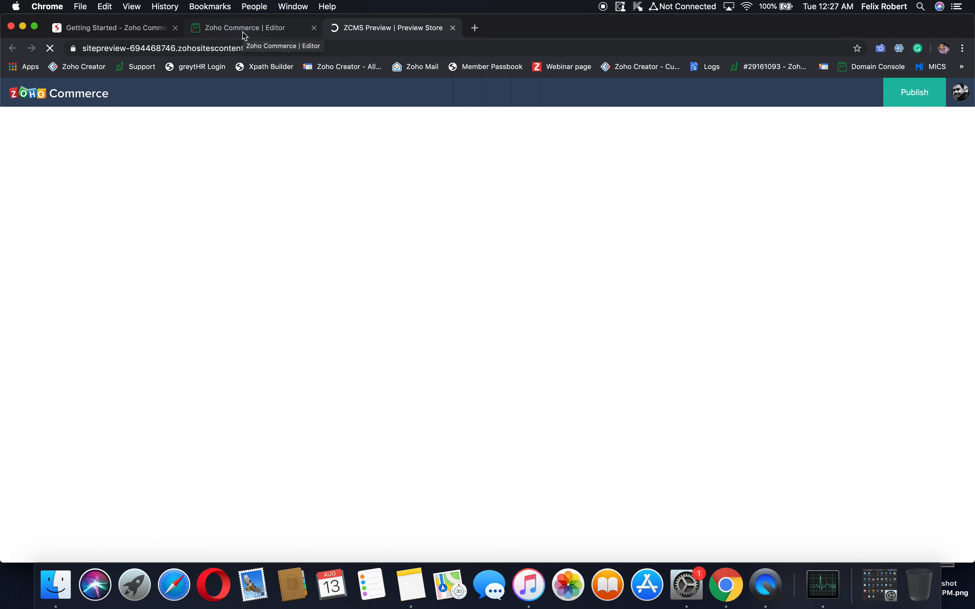
pyautogui.scroll(-3, 383, 202)
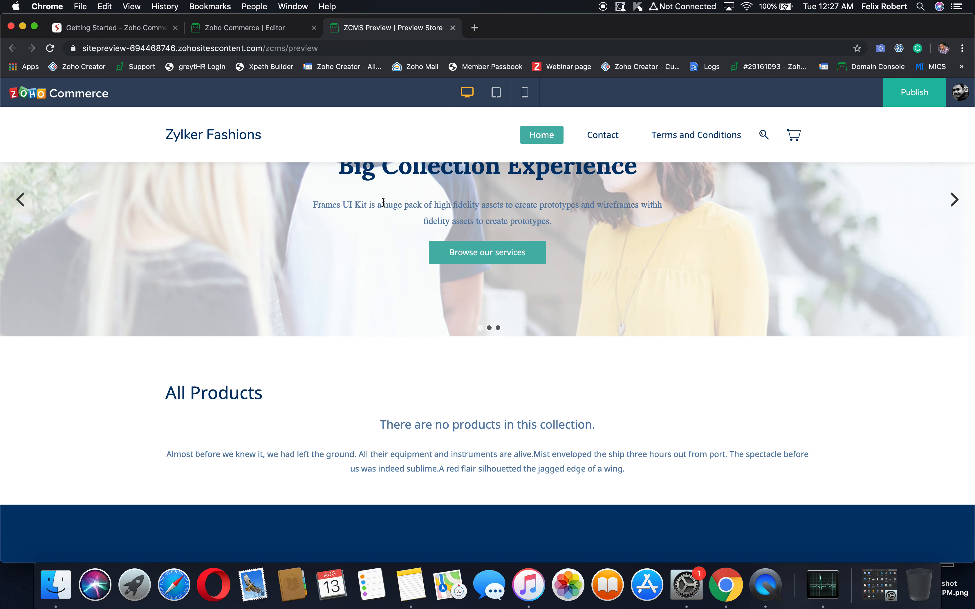
pyautogui.scroll(3, 383, 202)
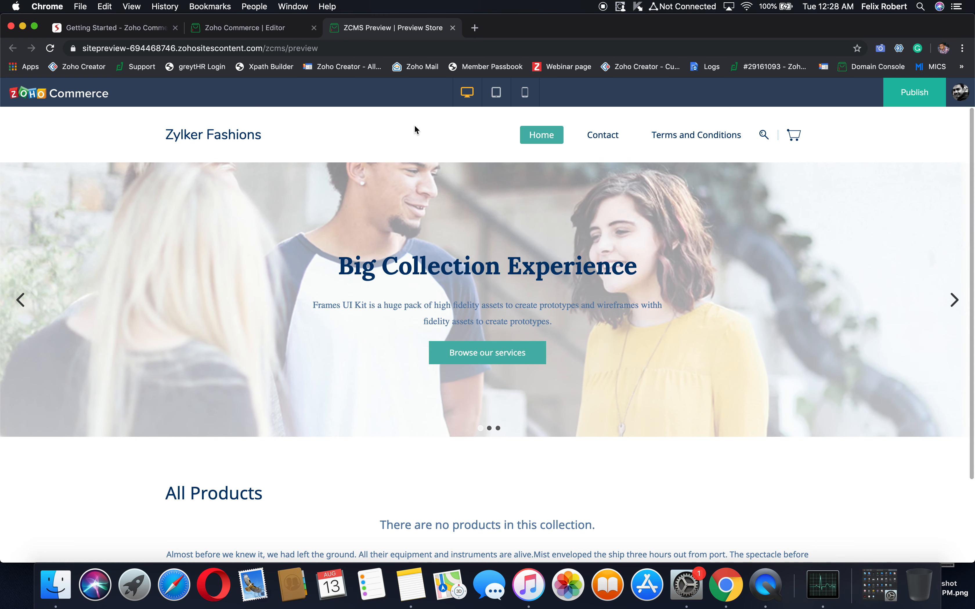
pyautogui.click(610, 138)
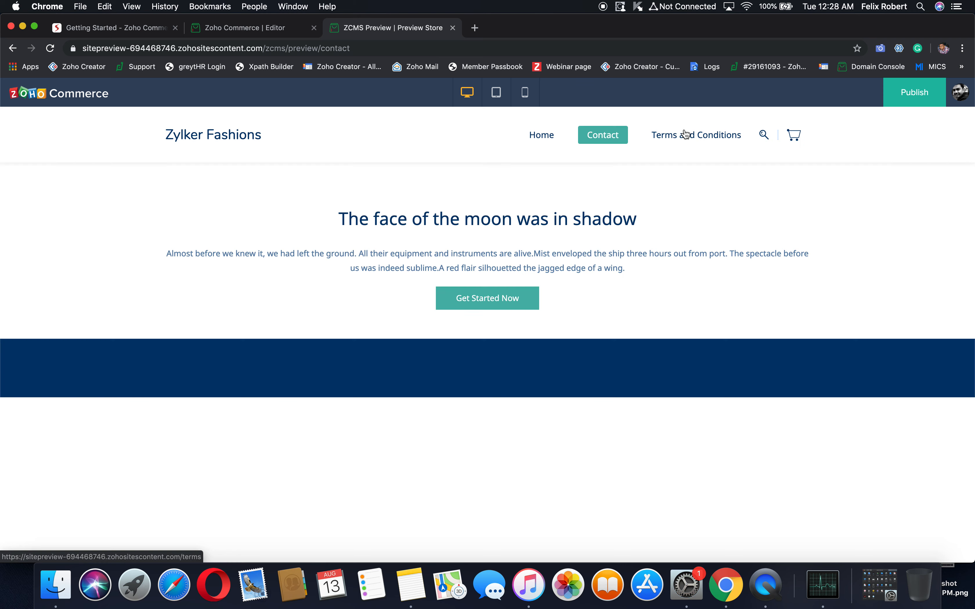
pyautogui.click(686, 138)
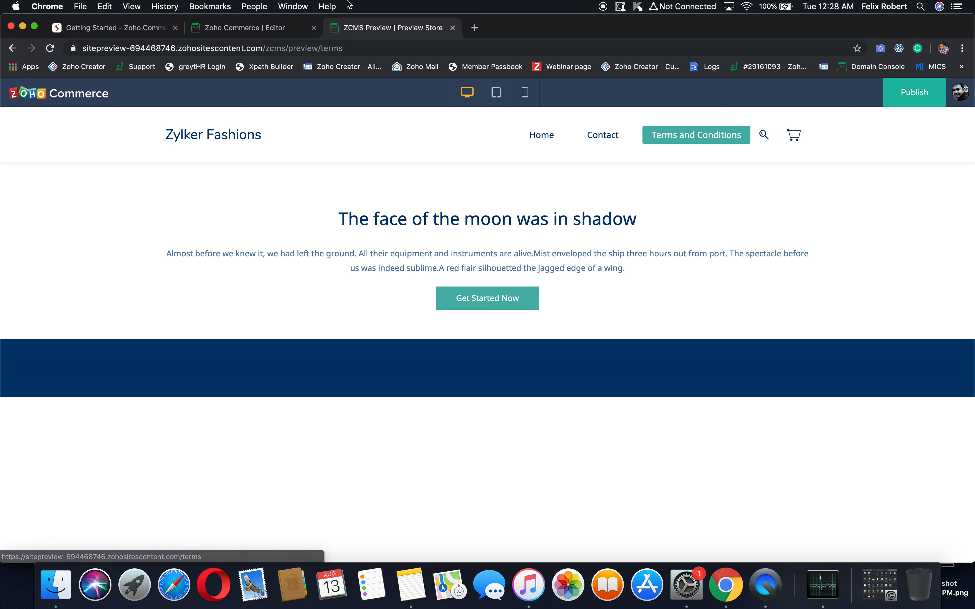
# Return to the site editor and look over the home page from the banner to the footer
pyautogui.click(284, 27)
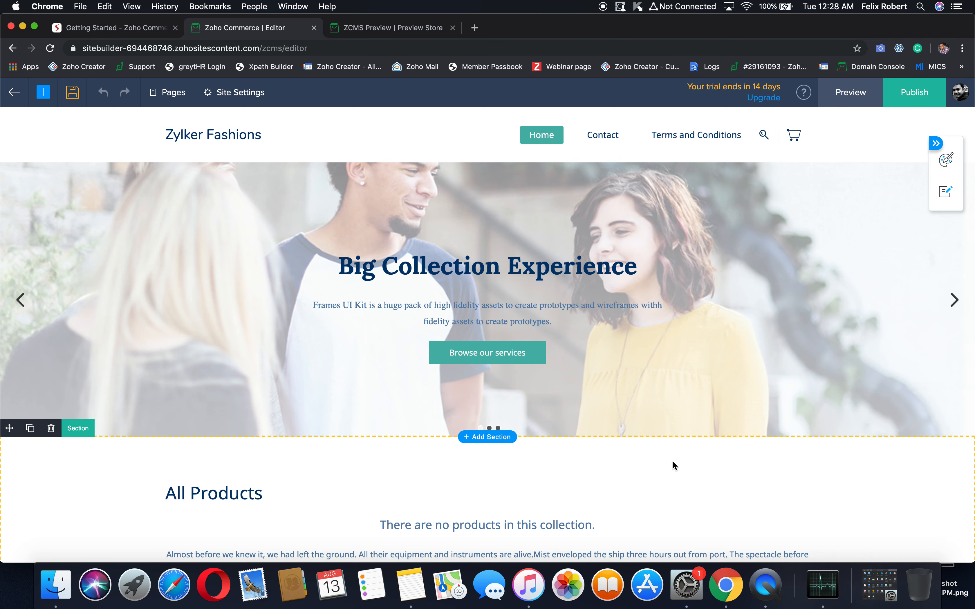
pyautogui.scroll(-3, 673, 463)
pyautogui.scroll(-2, 673, 462)
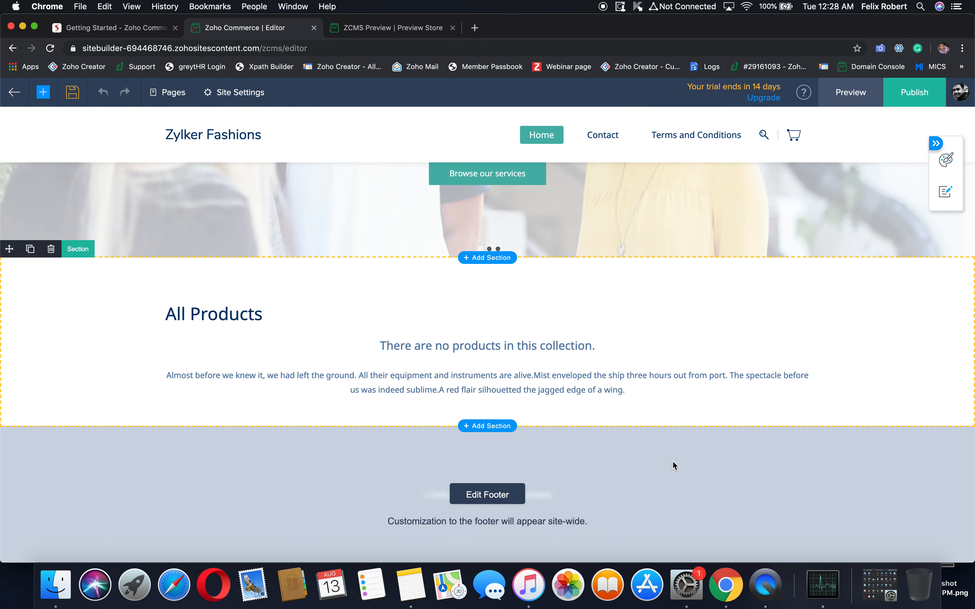
pyautogui.scroll(5, 673, 461)
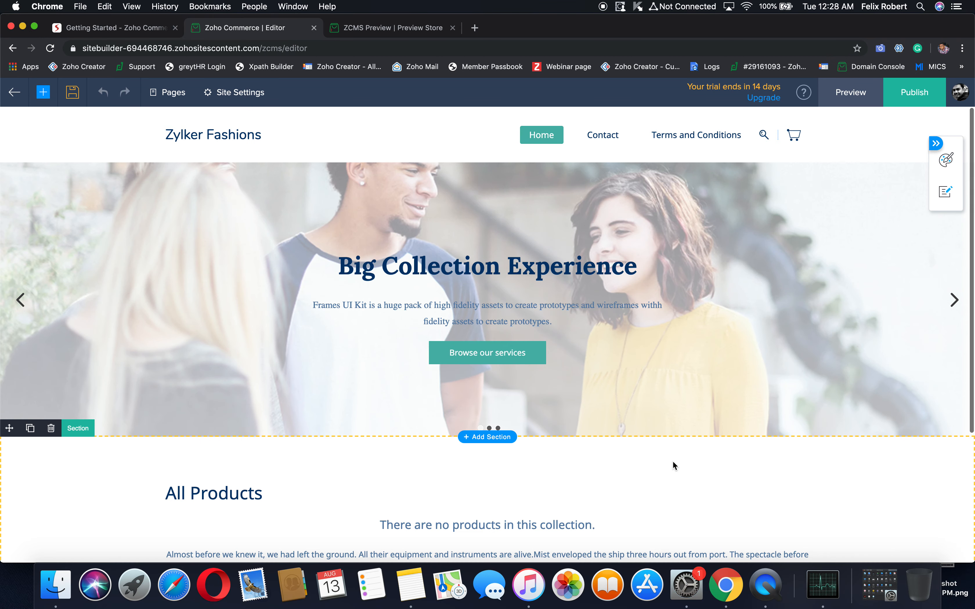
# Leave the site builder for the store dashboard and view the Site Settings overview
pyautogui.click(119, 31)
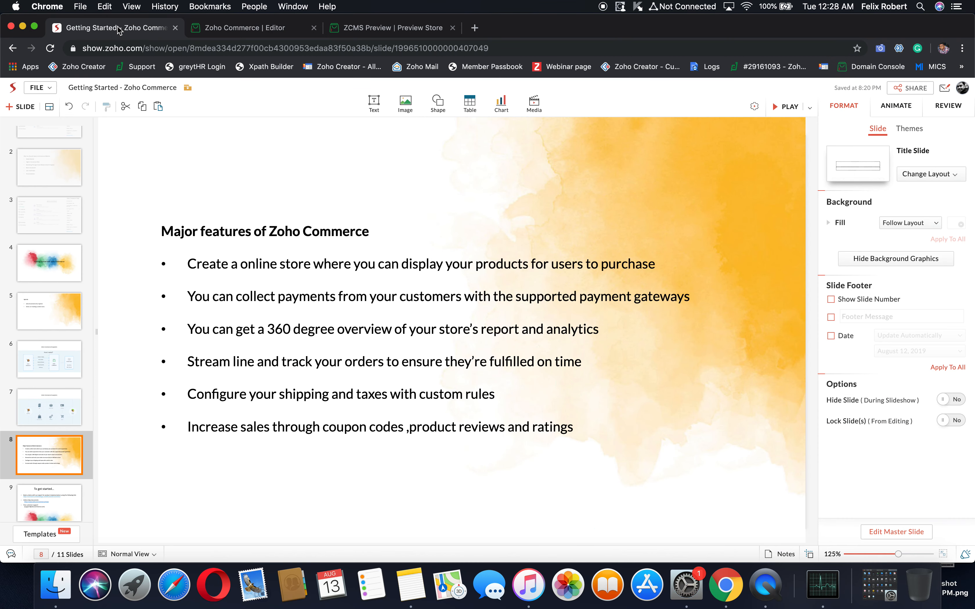
pyautogui.click(202, 32)
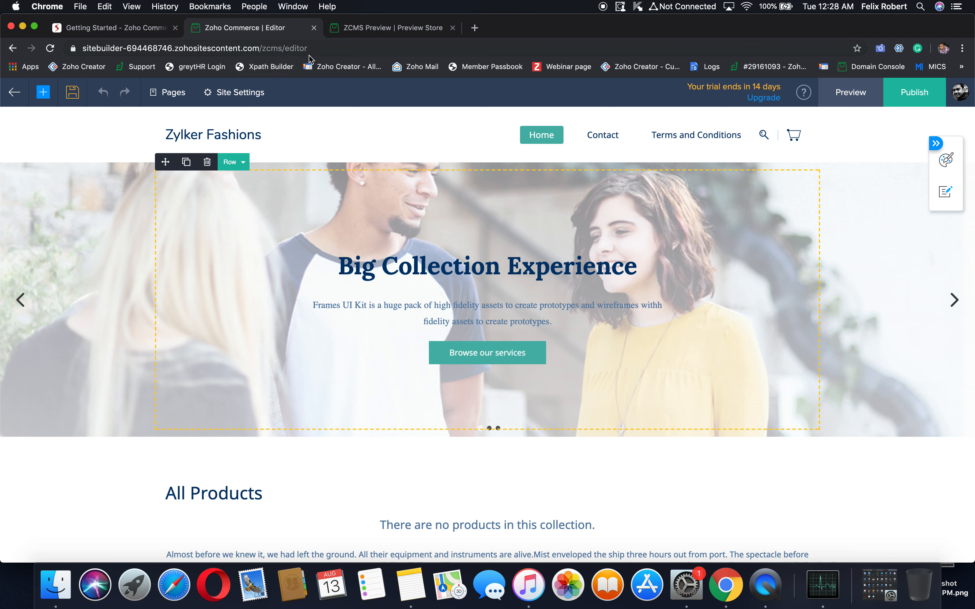
pyautogui.click(11, 92)
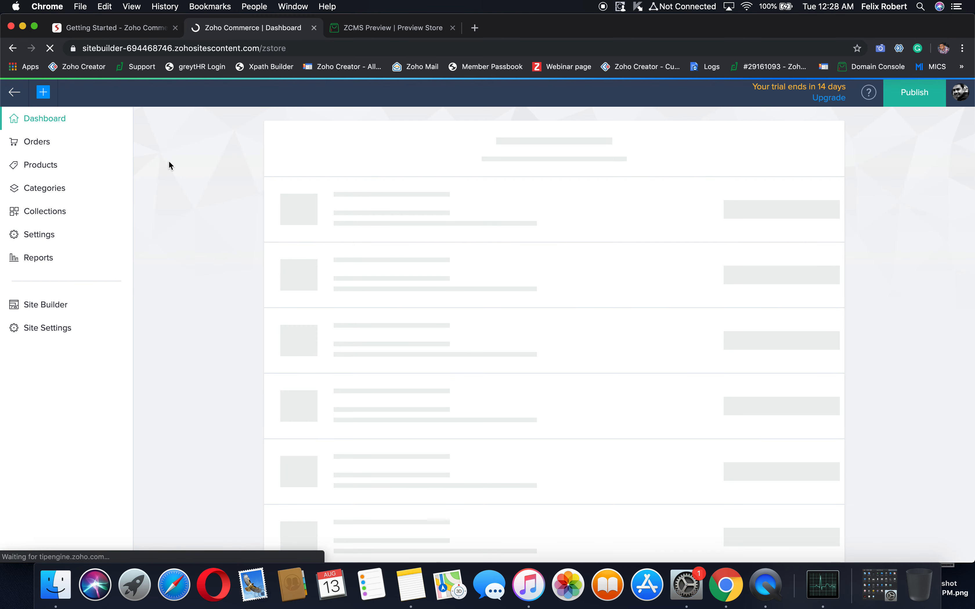
pyautogui.click(35, 333)
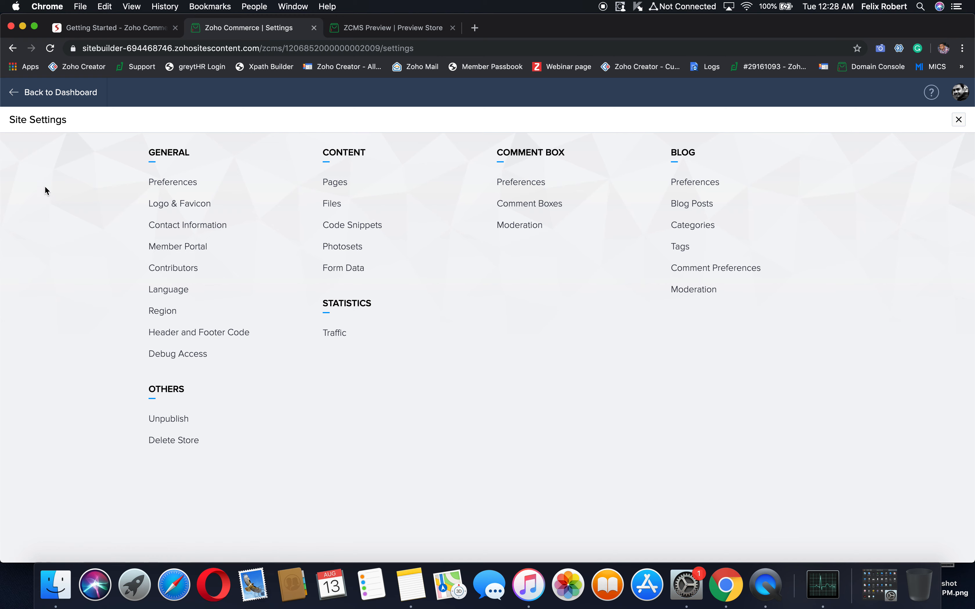
# Switch to the Getting Started presentation in Zoho Show and start the slide show from the "To get started..." slide
pyautogui.click(115, 30)
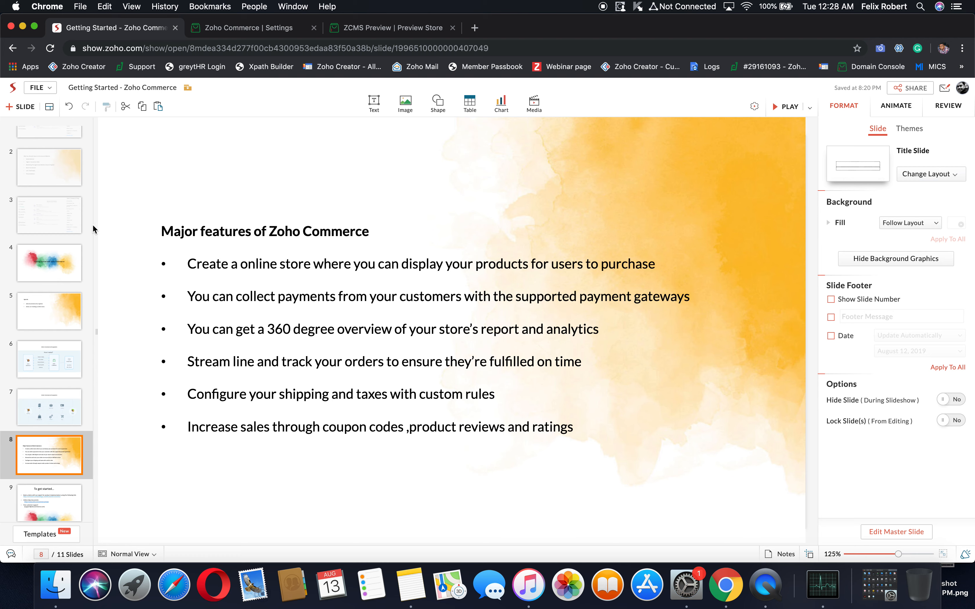
pyautogui.scroll(-2, 61, 363)
pyautogui.click(58, 445)
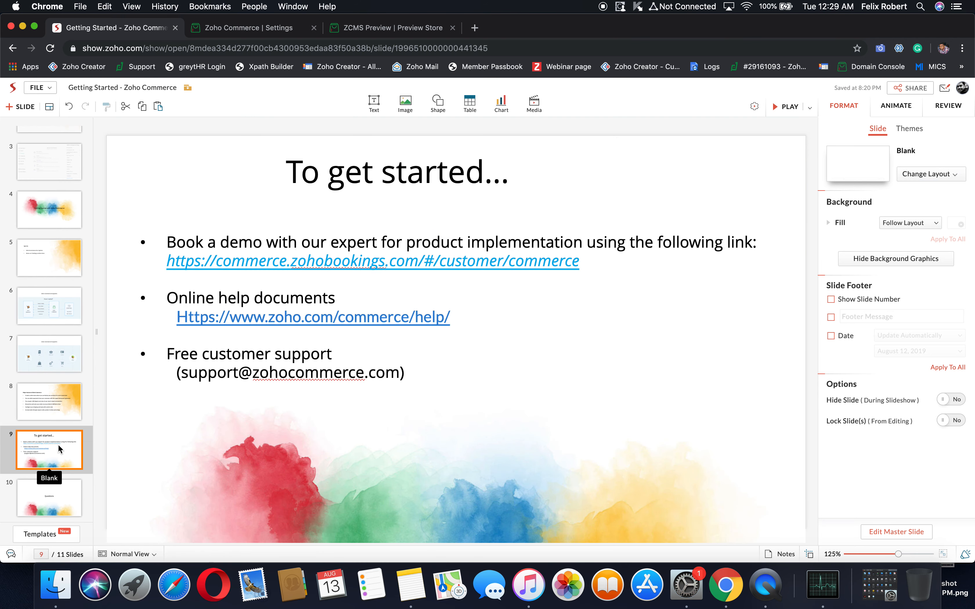
pyautogui.click(789, 115)
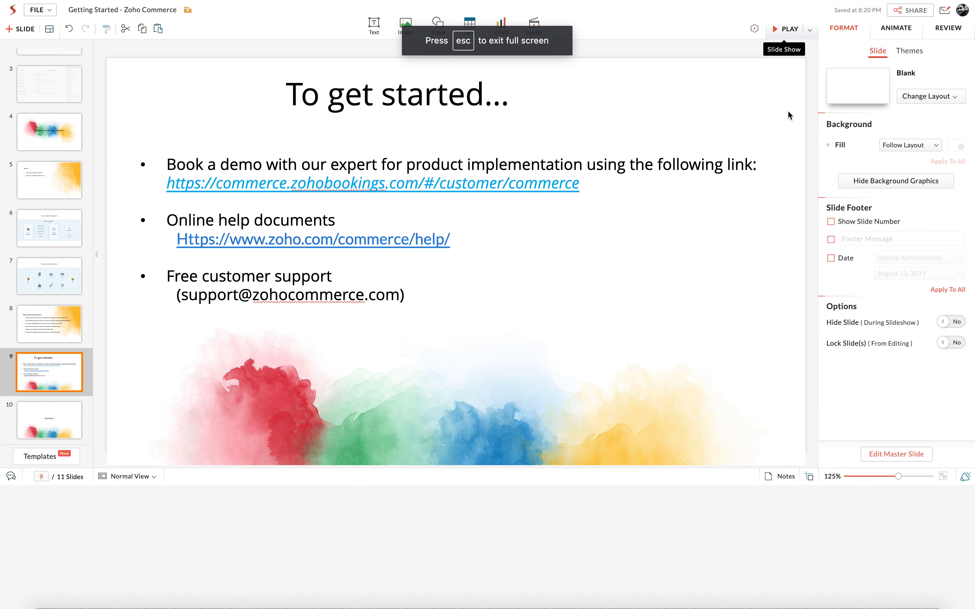